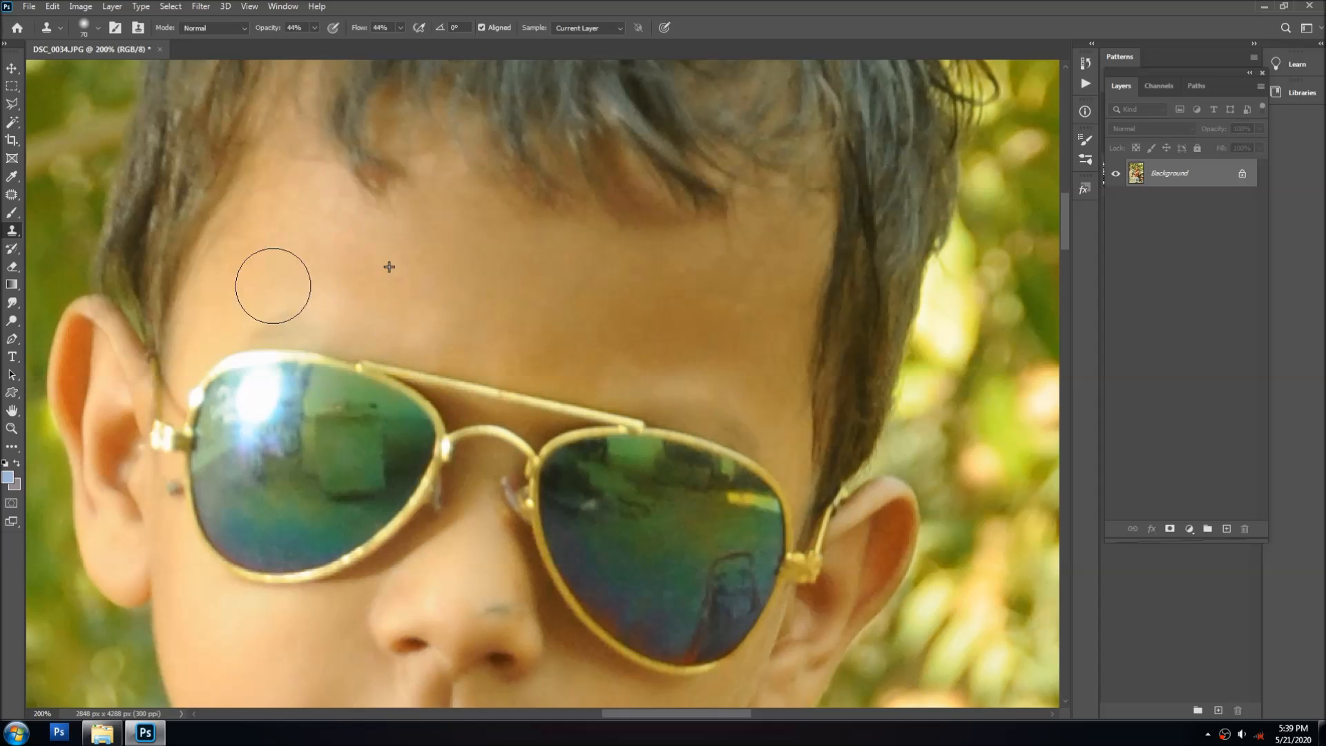
Clone clean lens areas over the bright glare and reflections in the boy's sunglass lens nearest the handlebar, at 44% opacity
left_click_drag(201, 398, 237, 224)
left_click(305, 324, "alt")
left_click(297, 259)
left_click(311, 297, "alt")
mouse_move(275, 272)
left_mouse_down()
mouse_move(319, 242)
mouse_move(387, 255)
mouse_move(317, 221)
mouse_move(273, 237)
left_mouse_up()
left_click(392, 251, "alt")
left_click(291, 237)
left_click(351, 242, "alt")
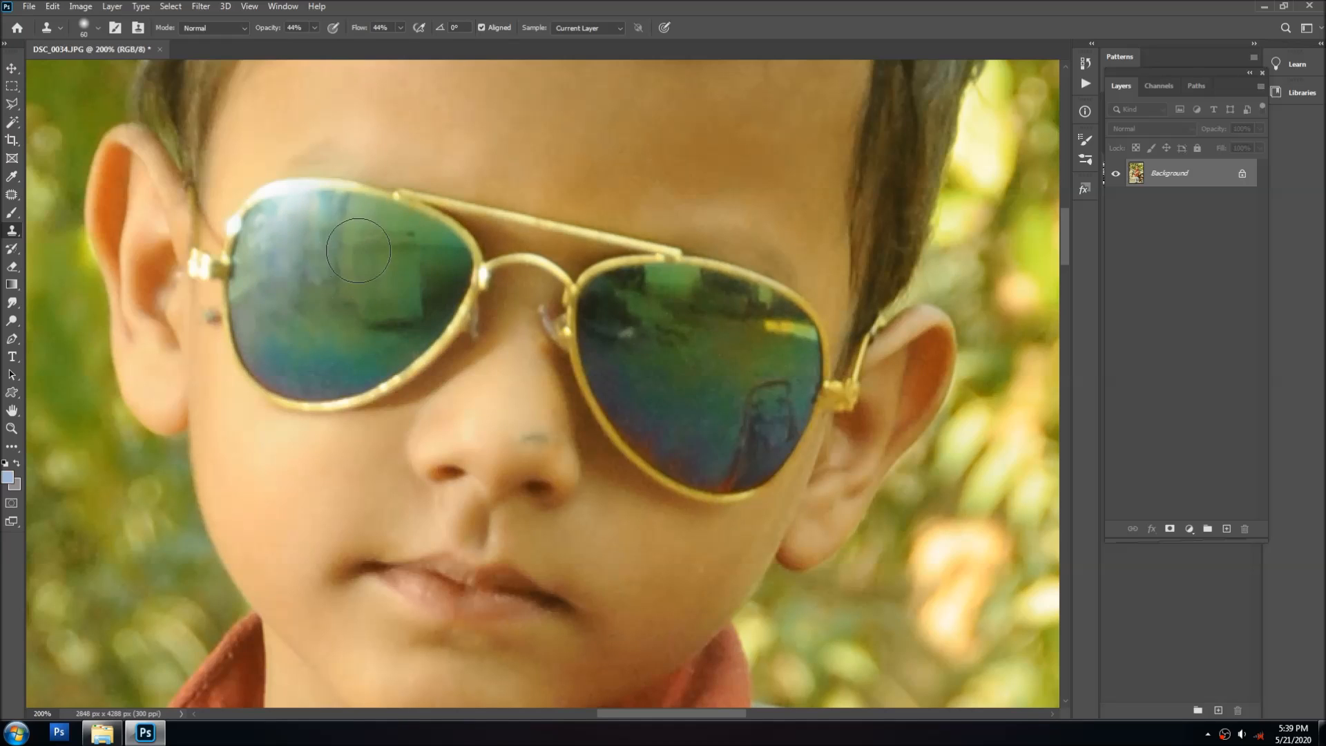
left_click_drag(409, 319, 384, 312)
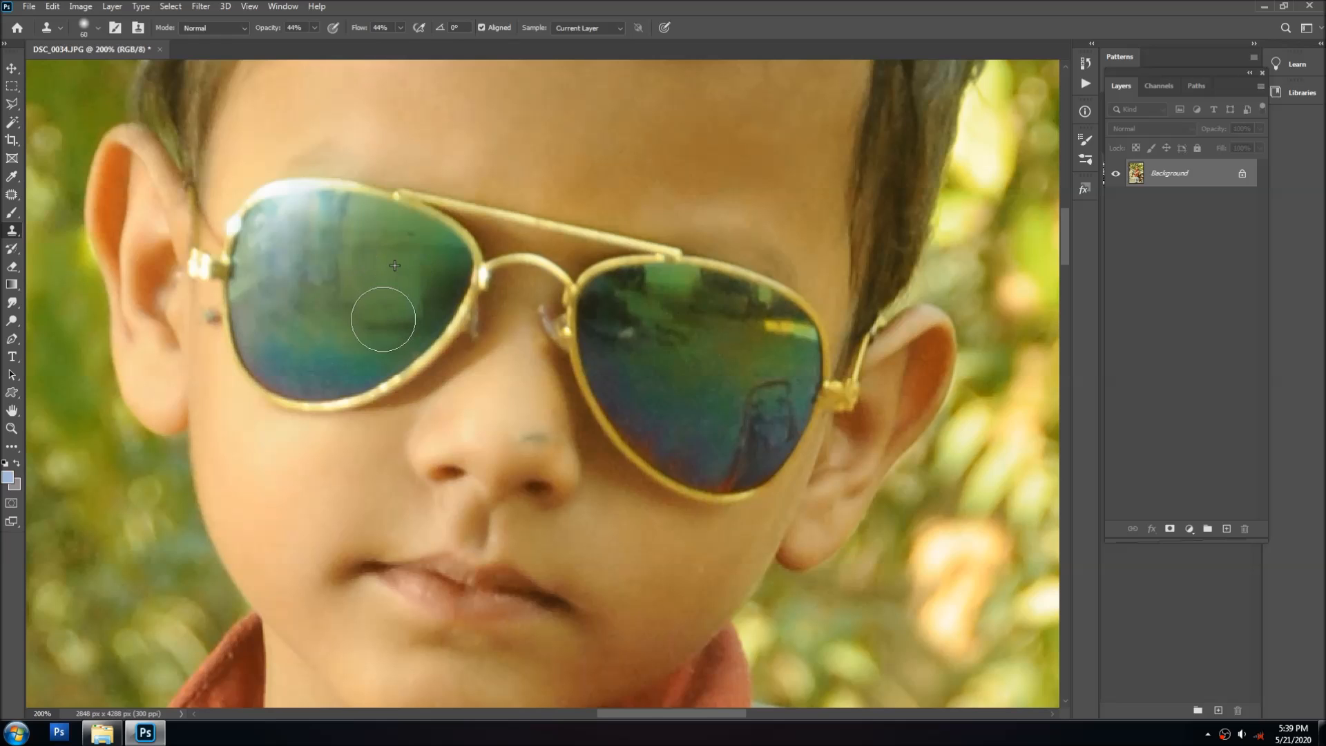
Clone out the reflections in the boy's other sunglass lens
left_click(710, 357, "alt")
left_click_drag(665, 332, 618, 335)
mouse_move(689, 387)
left_mouse_down()
mouse_move(774, 376)
mouse_move(750, 439)
mouse_move(767, 376)
mouse_move(734, 436)
mouse_move(739, 366)
mouse_move(706, 312)
mouse_move(677, 309)
left_mouse_up()
left_click(674, 393, "alt")
left_click_drag(685, 462, 708, 456)
Darken the shadow tones on the boy's clothes with a large soft toning brush, Shadows range, 40% exposure
key("ctrl+minus")
key("bracketleft")
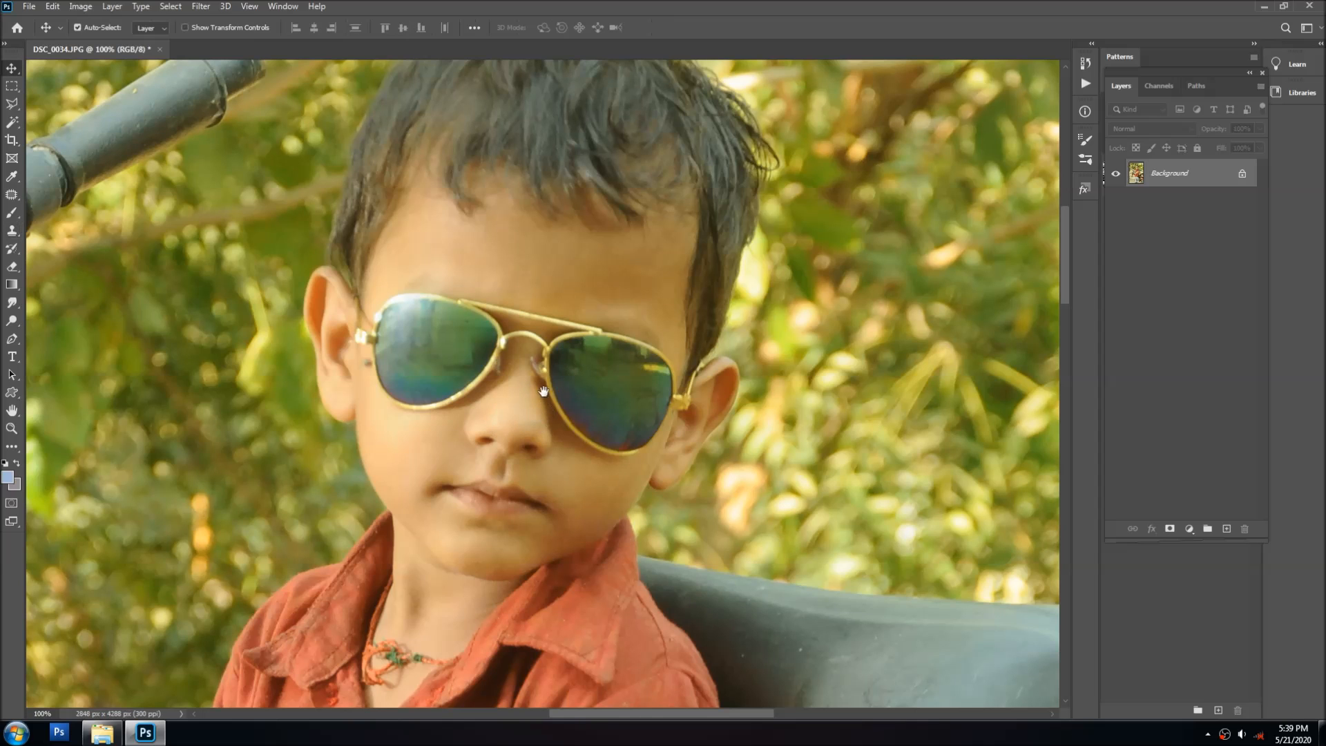
left_click_drag(535, 424, 533, 399)
key("ctrl+minus")
left_click_drag(499, 463, 474, 420)
key("ctrl+minus")
left_click_drag(522, 491, 499, 279)
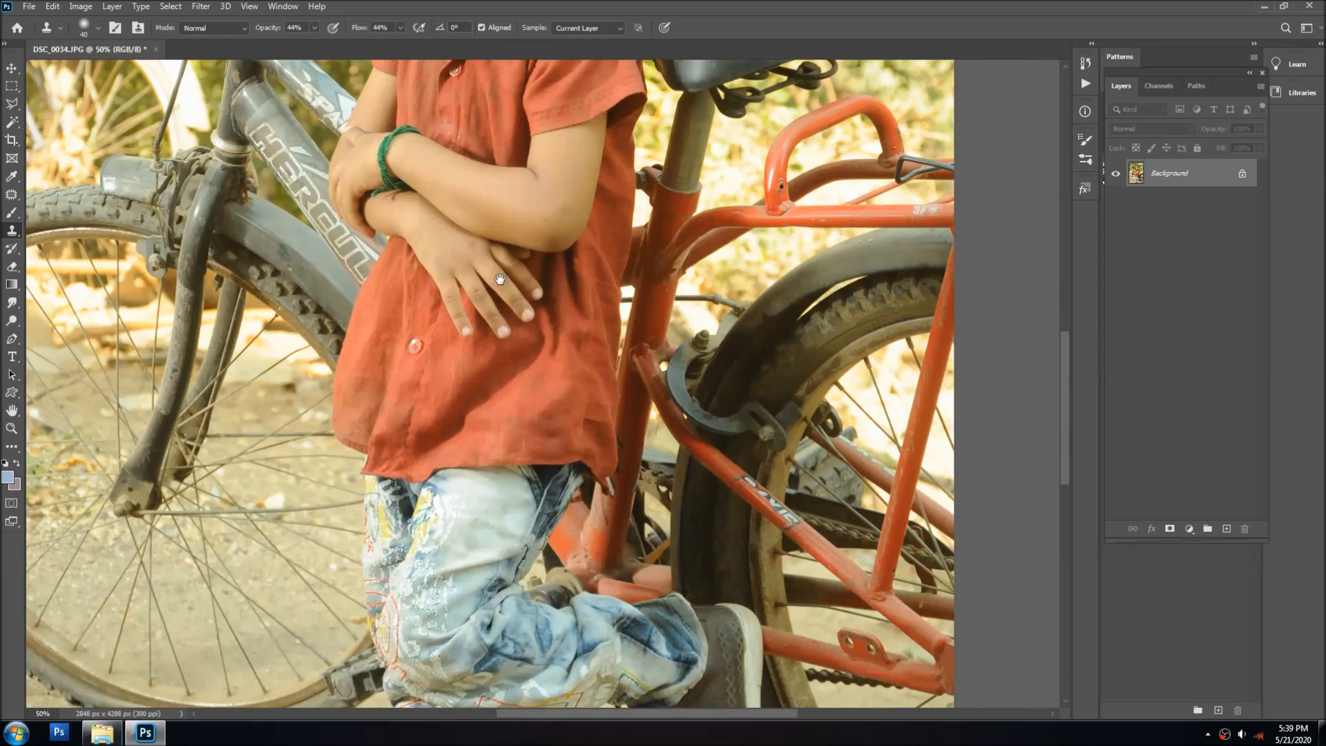
key("ctrl+minus")
mouse_move(465, 435)
left_mouse_down()
mouse_move(464, 374)
mouse_move(463, 630)
mouse_move(431, 388)
mouse_move(451, 549)
left_mouse_up()
left_click(465, 374, "alt")
key("o")
key("[")
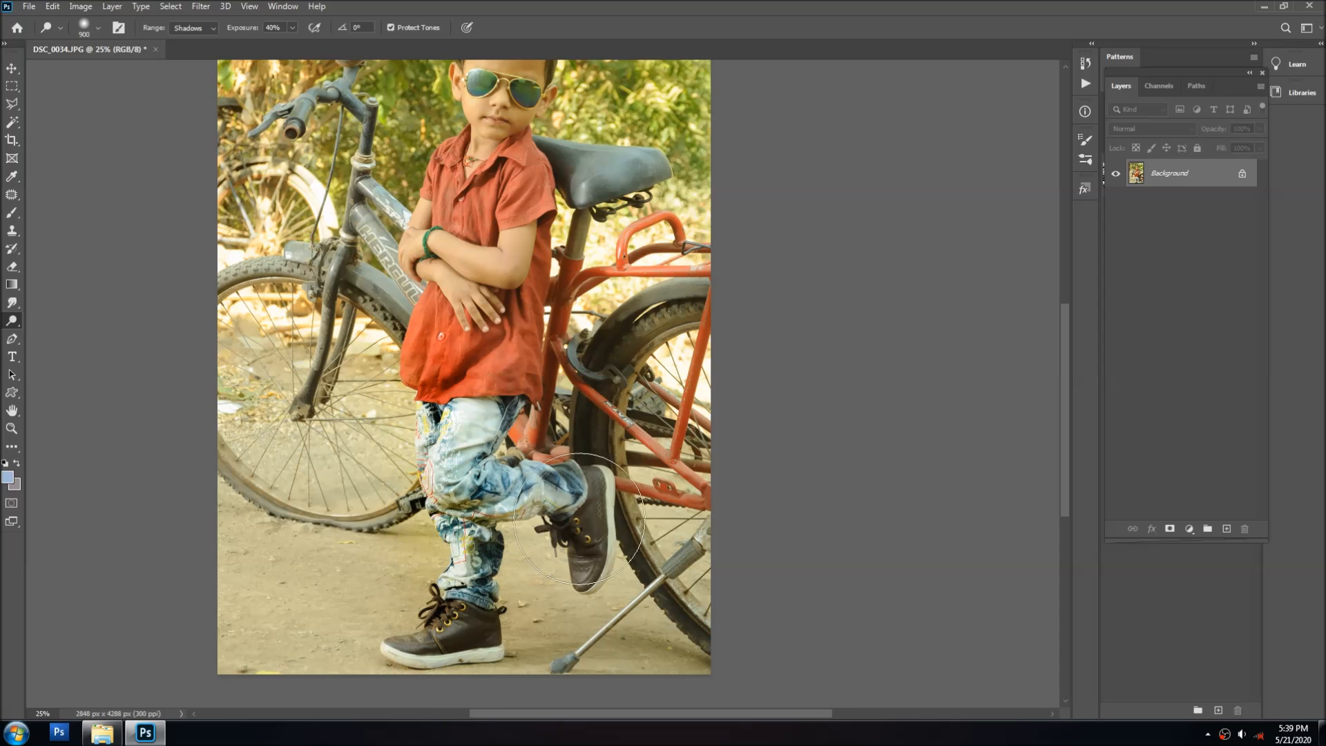
left_click_drag(479, 277, 486, 394)
mouse_move(449, 135)
left_mouse_down()
mouse_move(544, 90)
mouse_move(290, 622)
mouse_move(339, 297)
mouse_move(324, 725)
left_mouse_up()
key("alt+w")
key("Escape")
key("v")
scroll(600, 246, "up", 4)
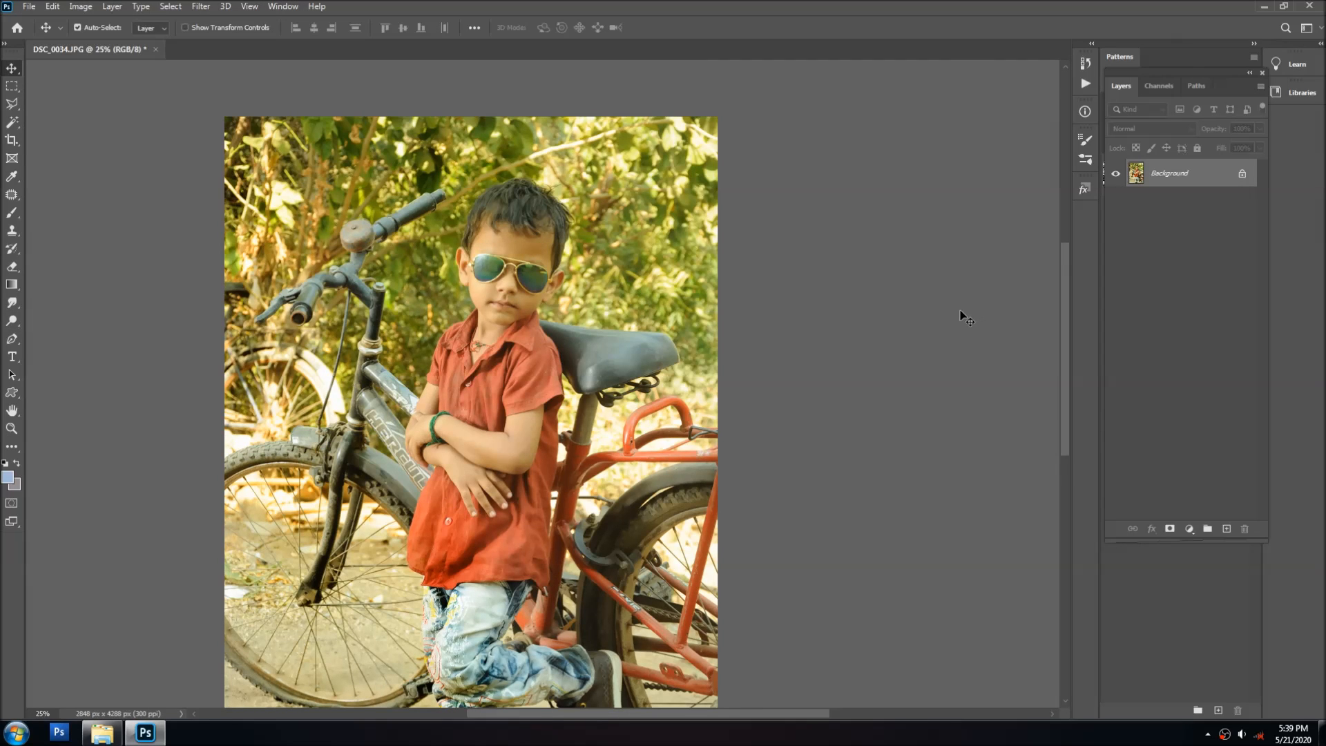
Apply Levels to the photo with input values of 26 for shadows, 1.09 for midtones and 248 for highlights
key("ctrl+l")
left_click(1072, 258)
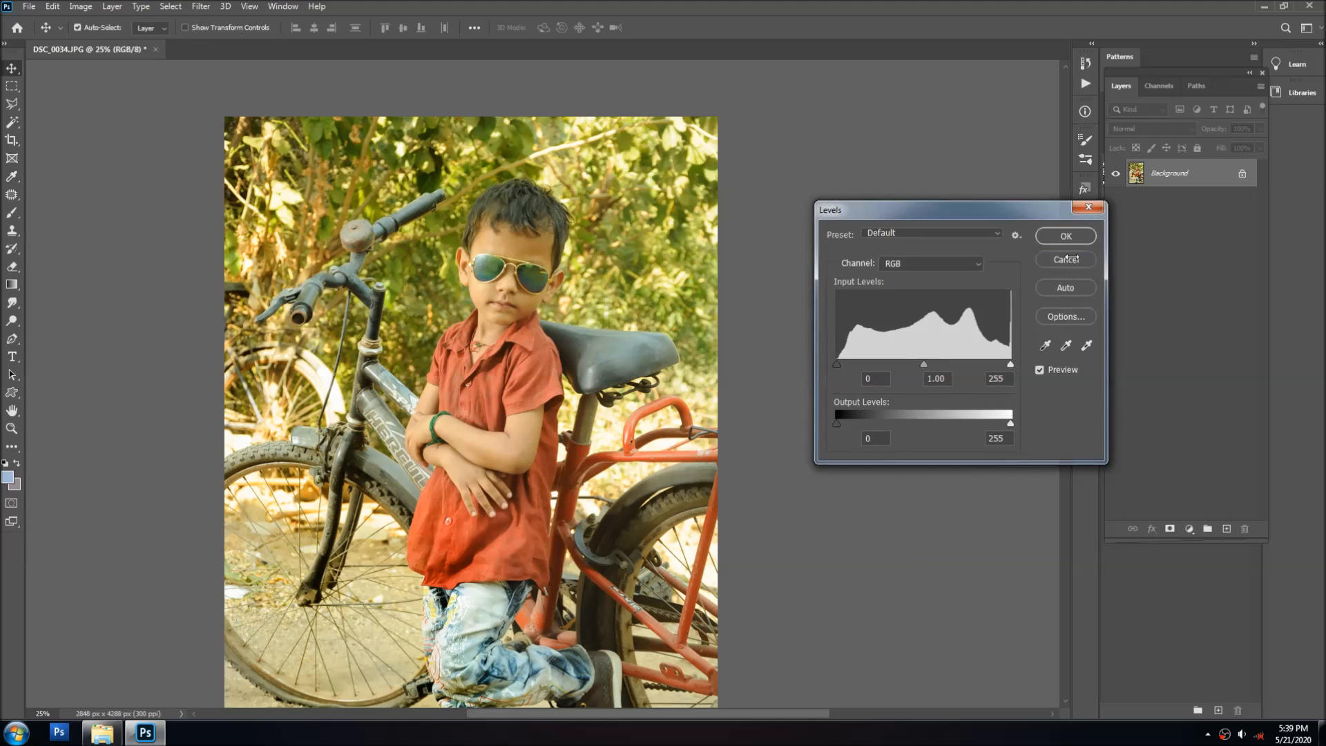
key("ctrl+l")
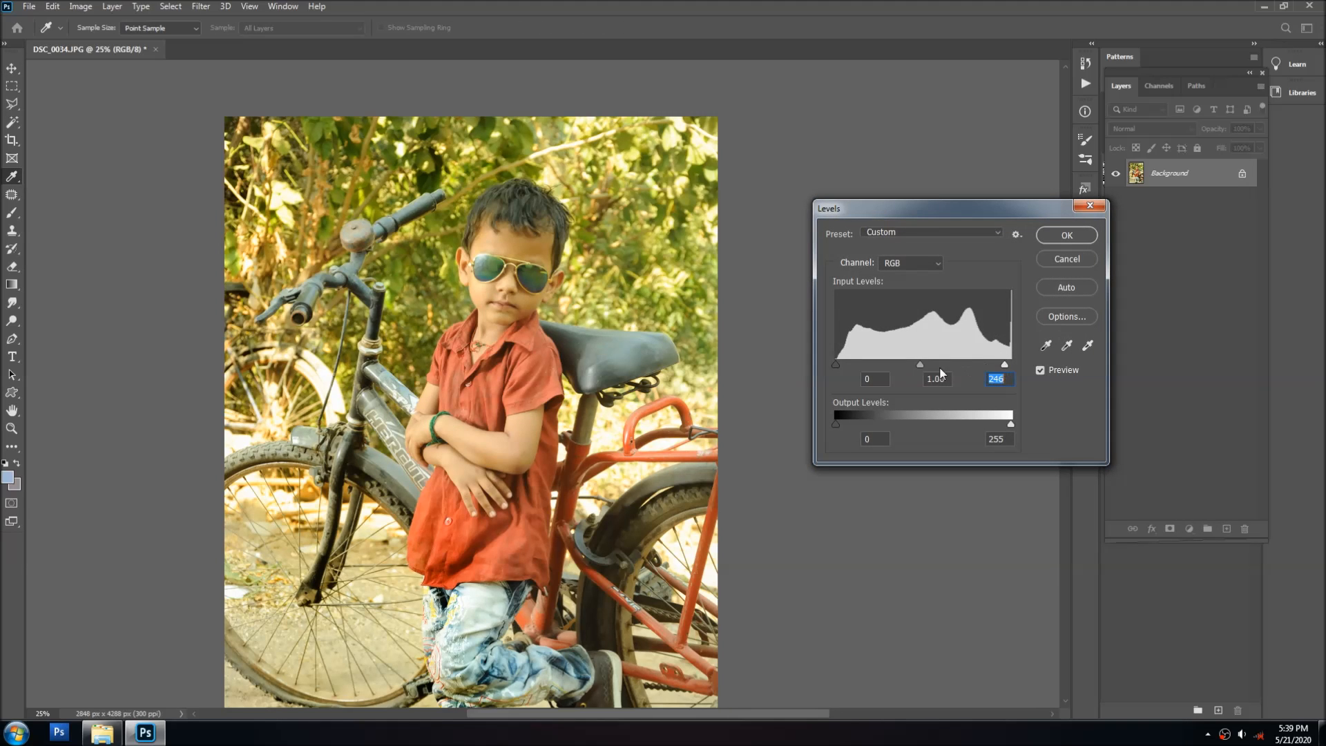
left_click_drag(850, 363, 926, 365)
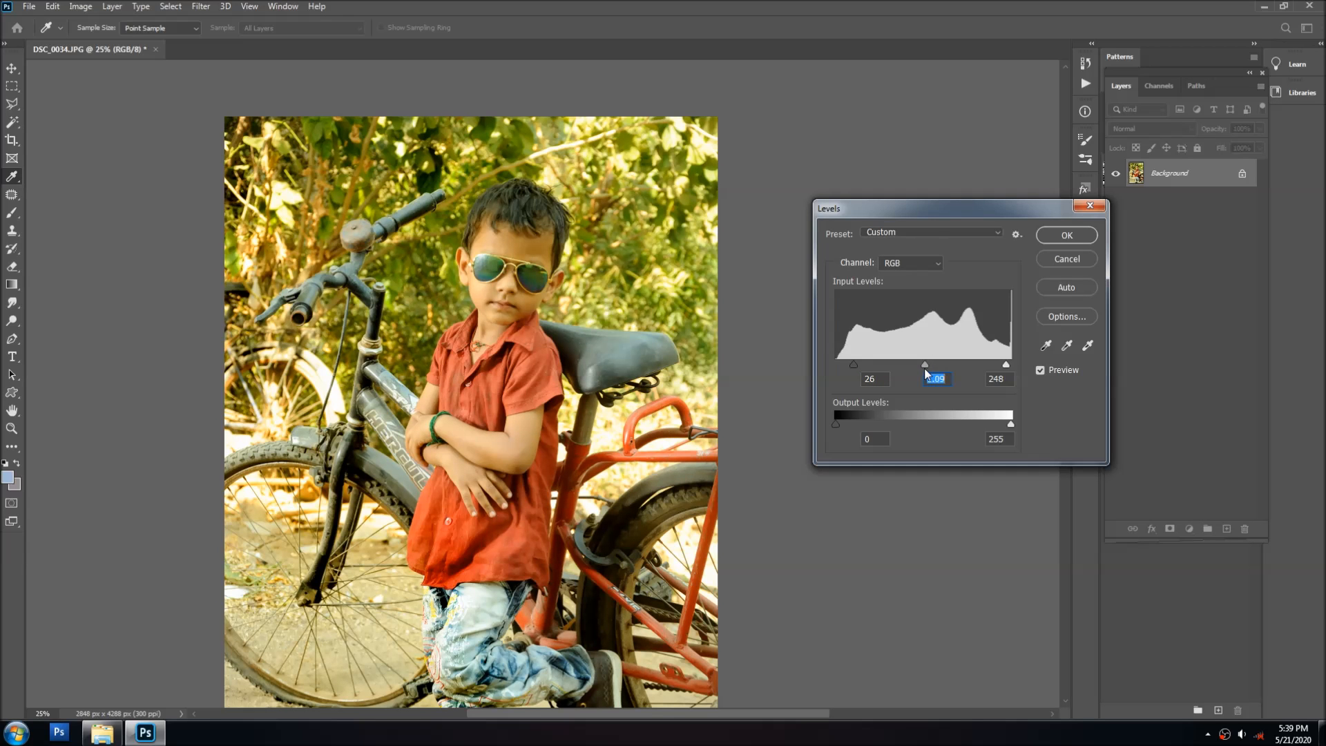
key("Return")
key("v")
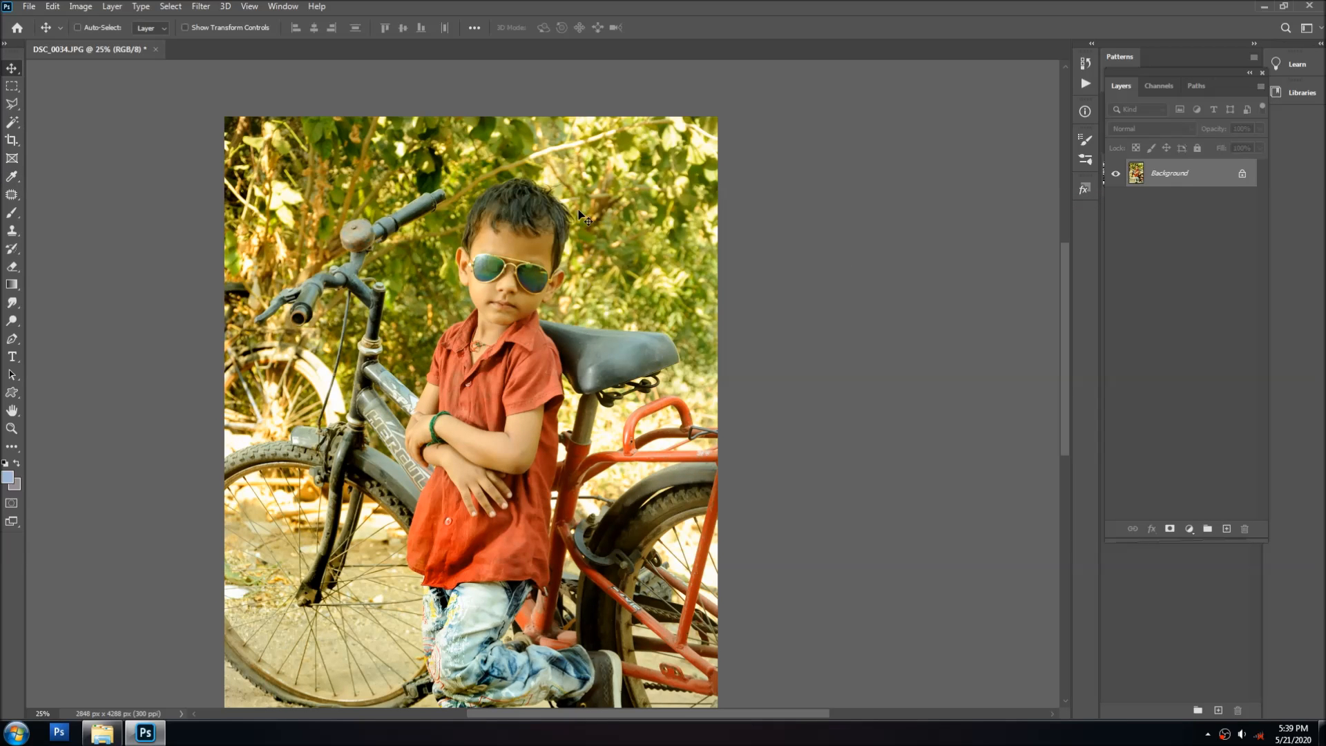
Save the photo as a new JPEG named DSC_00340
key("ctrl+shift+s")
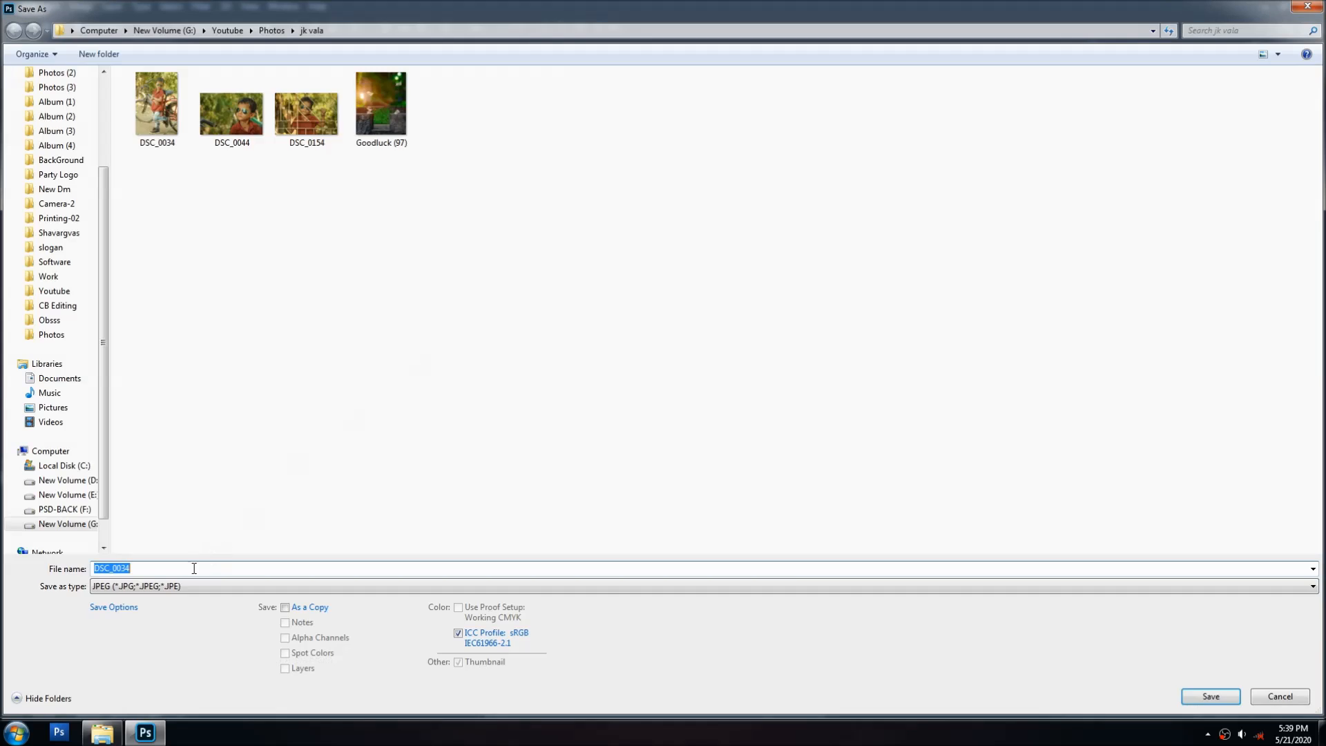
type("0")
key("Return")
key("Return")
Apply Color Balance to the midtones with color levels +4, -3 and +3, preserving luminosity
scroll(455, 239, "up", 2)
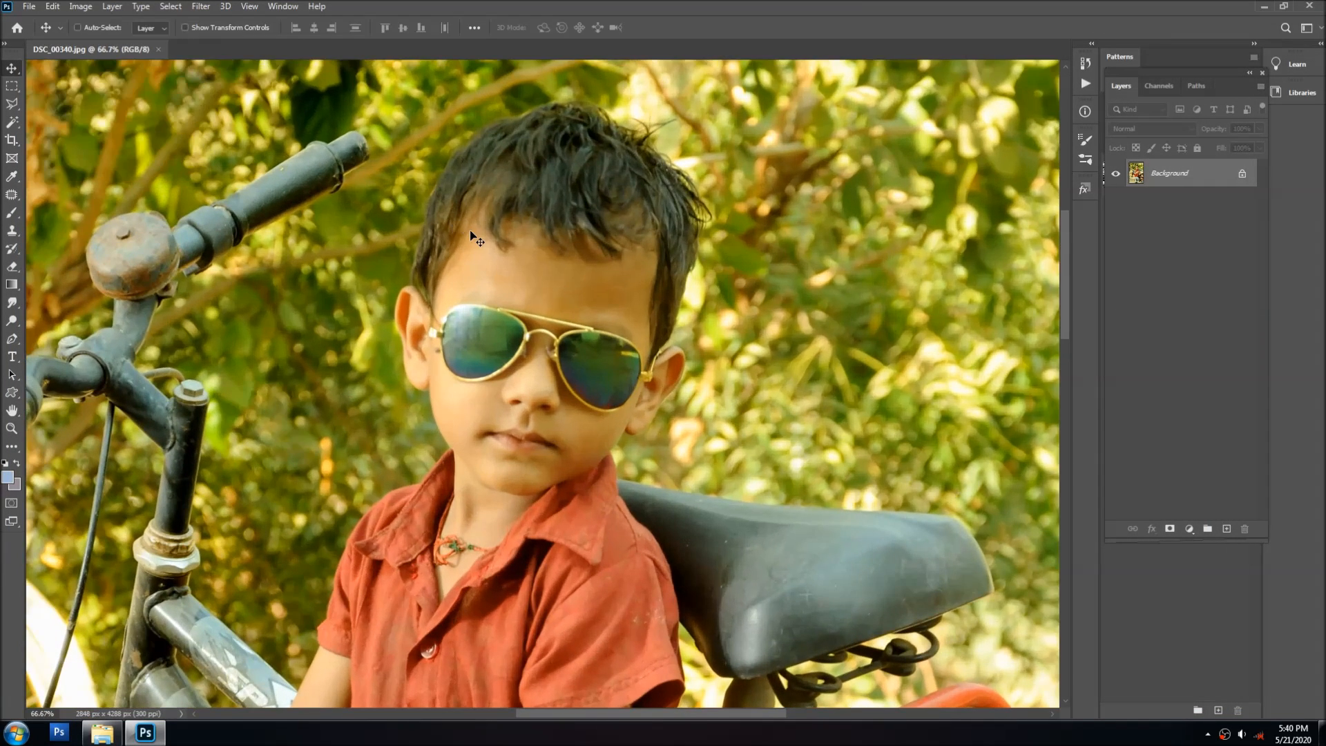
key("ctrl+b")
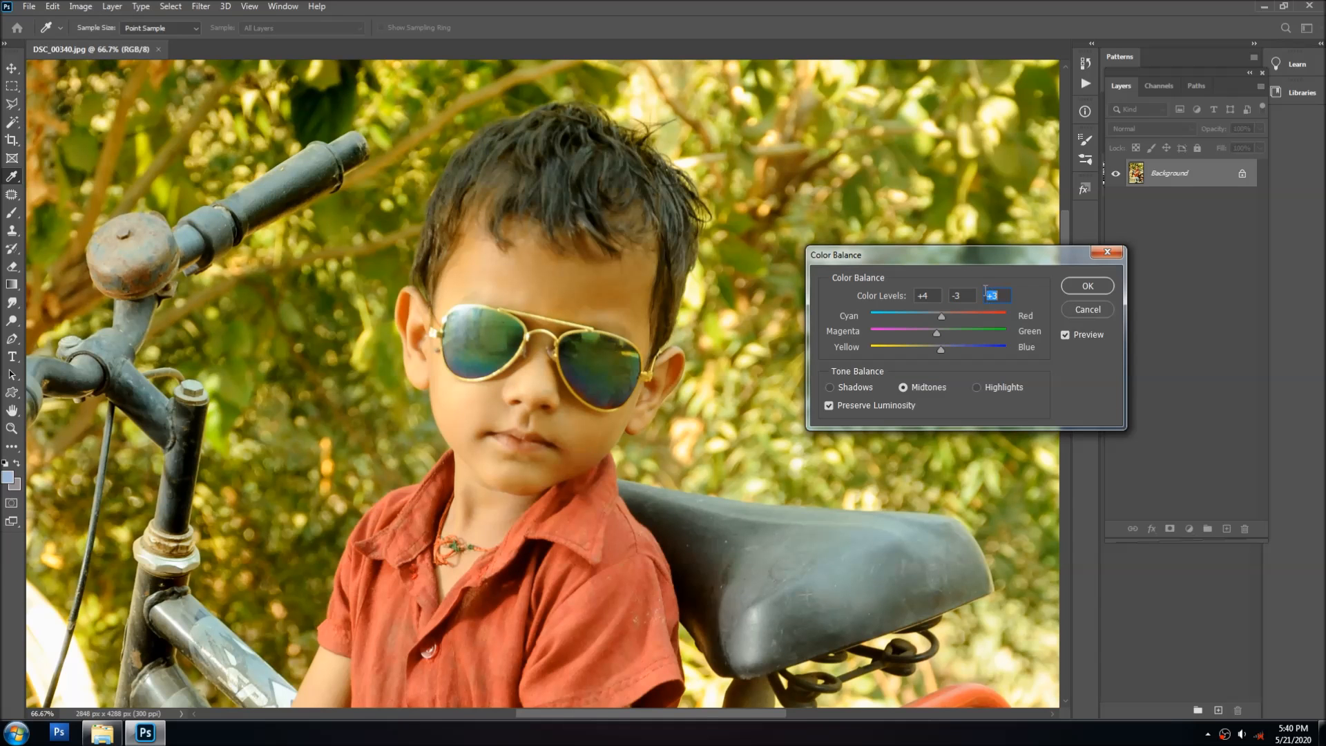
key("Return")
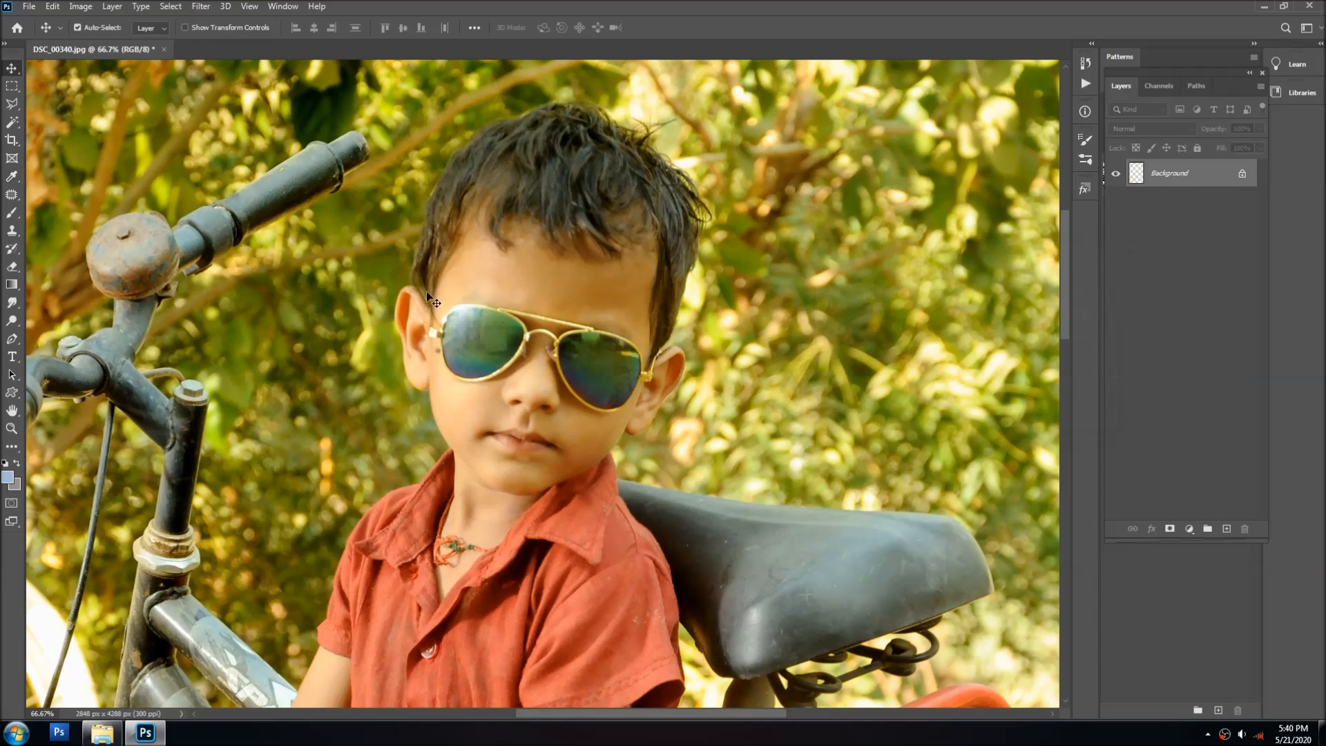
Darken the boy's hair with a smaller toning brush, Shadows range, 40% exposure
scroll(541, 267, "up", 2)
scroll(543, 267, "down", 1)
key("o")
key("bracketleft")
key("bracketleft")
key("bracketleft")
key("bracketleft")
key("bracketleft")
key("bracketleft")
key("bracketleft")
key("bracketleft")
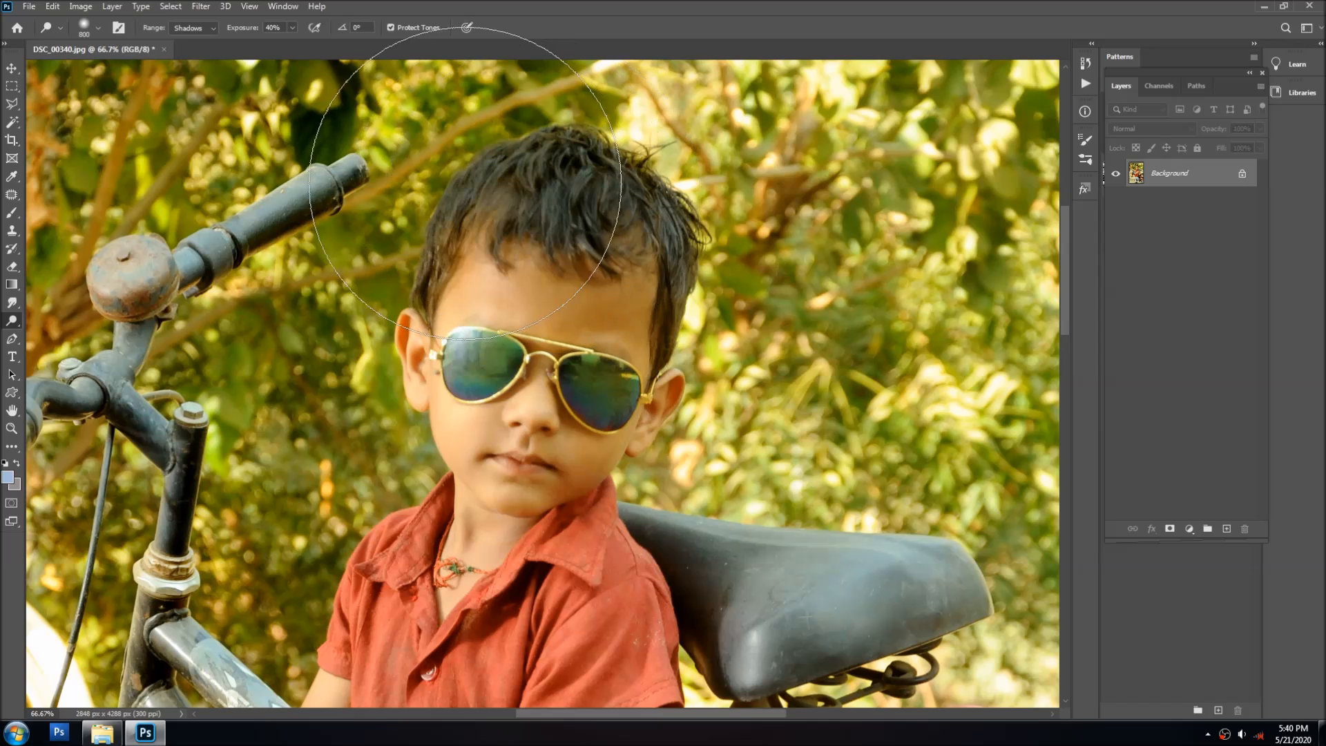
mouse_move(544, 171)
left_mouse_down()
mouse_move(410, 279)
mouse_move(659, 266)
mouse_move(651, 181)
mouse_move(530, 121)
left_mouse_up()
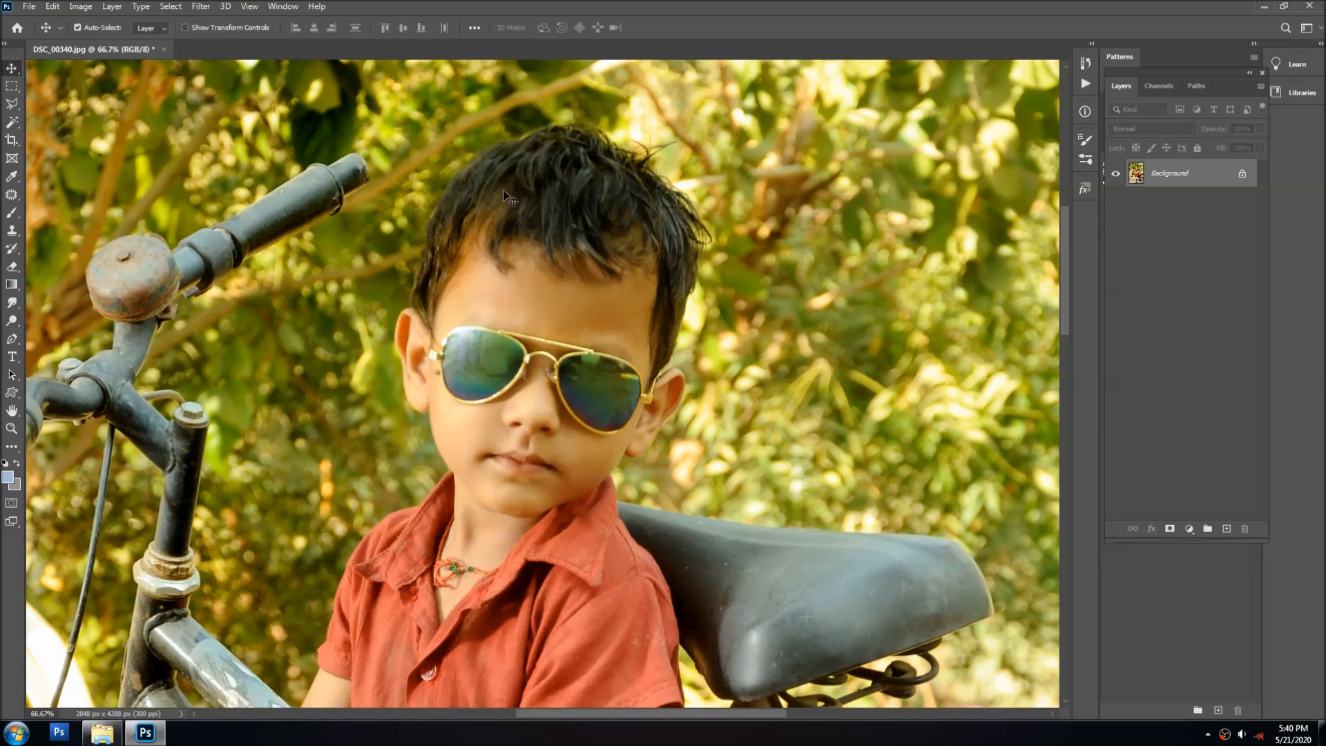
Smooth the boy's skin with the Imagenomic Portraiture filter, using the Default preset on the current layer
key("ctrl+plus")
key("ctrl+plus")
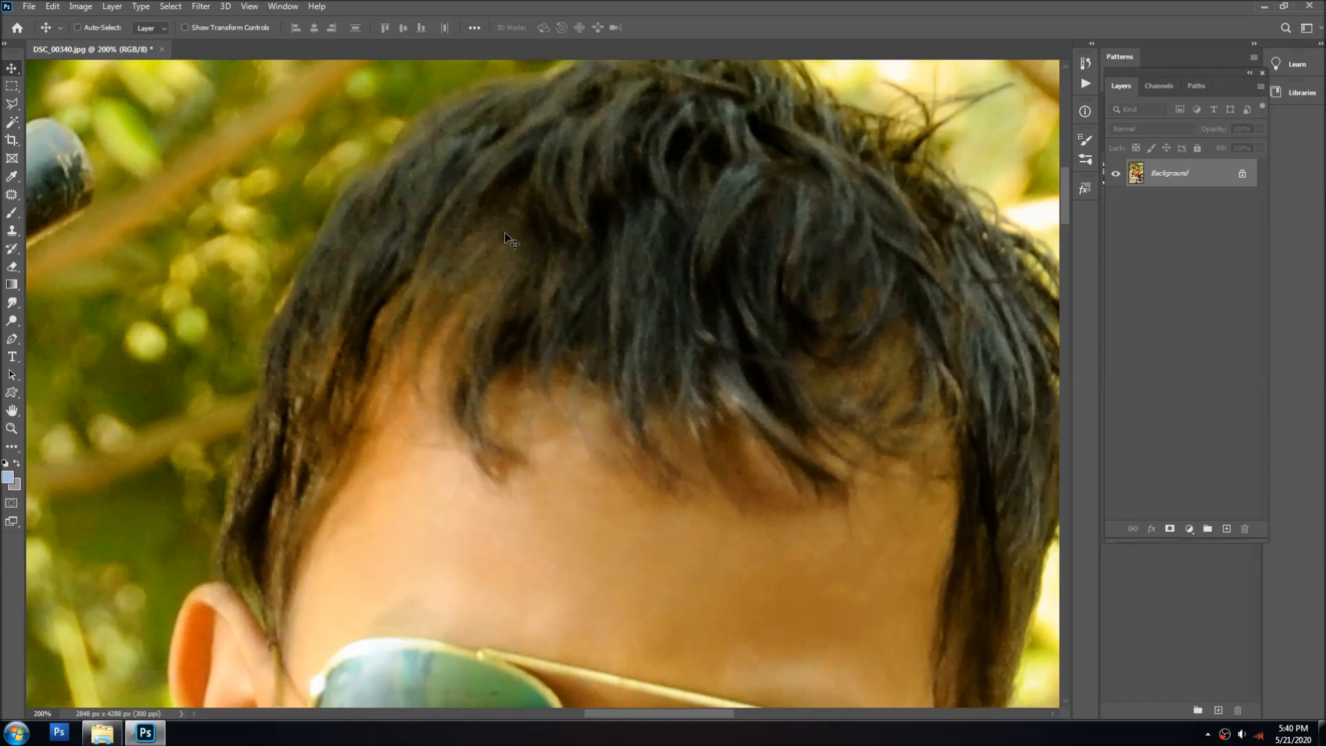
key("ctrl+minus")
scroll(525, 280, "down", 1)
left_click(201, 6)
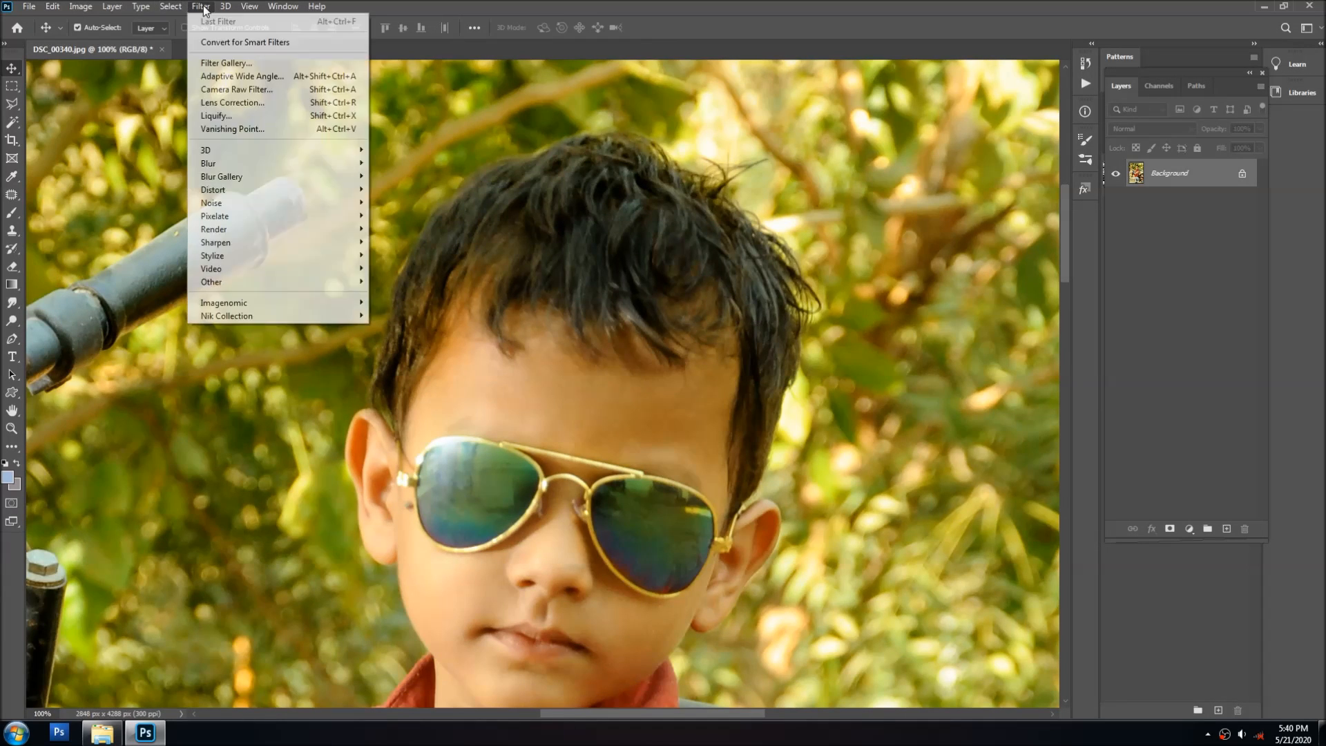
mouse_move(337, 304)
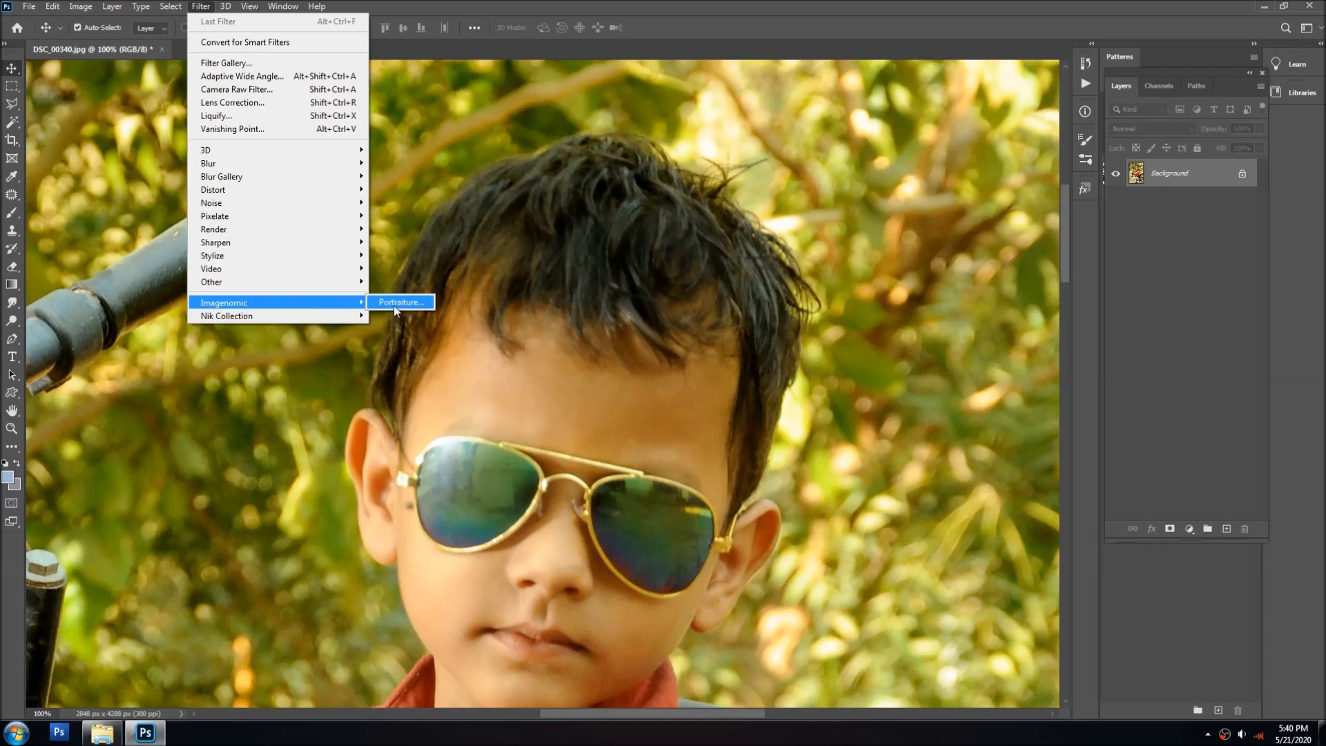
left_click(393, 305)
left_click_drag(767, 301, 627, 357)
left_click(664, 311)
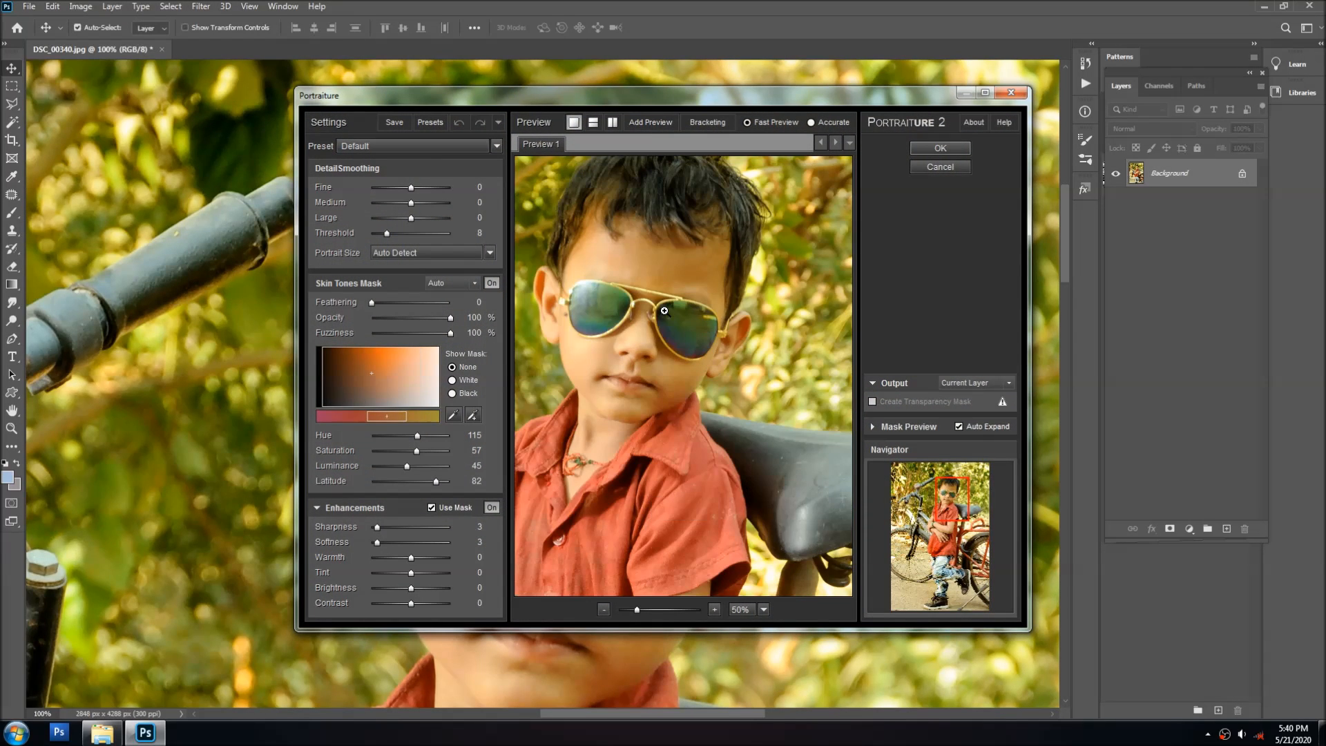
left_click(932, 149)
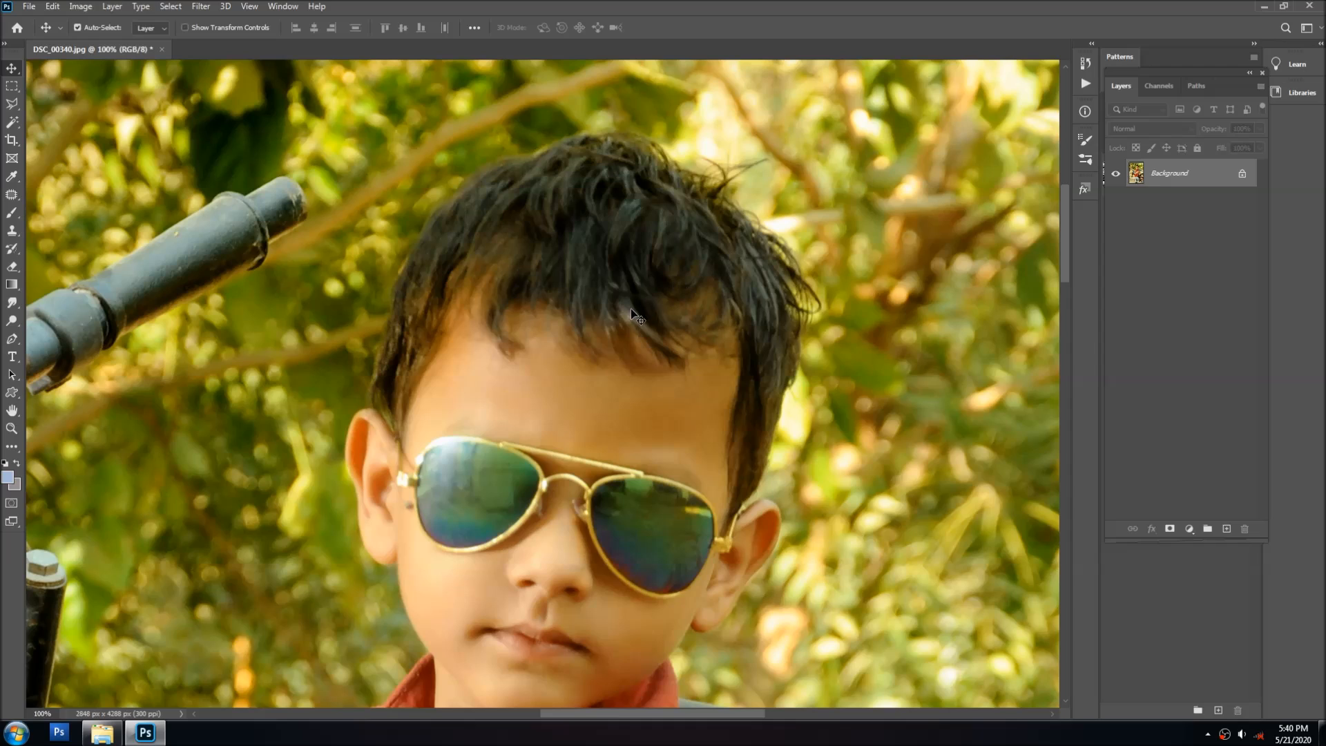
Trace the boy's full outline with a Pen tool path and convert the path into a selection
key("p")
left_click(565, 145, "ctrl")
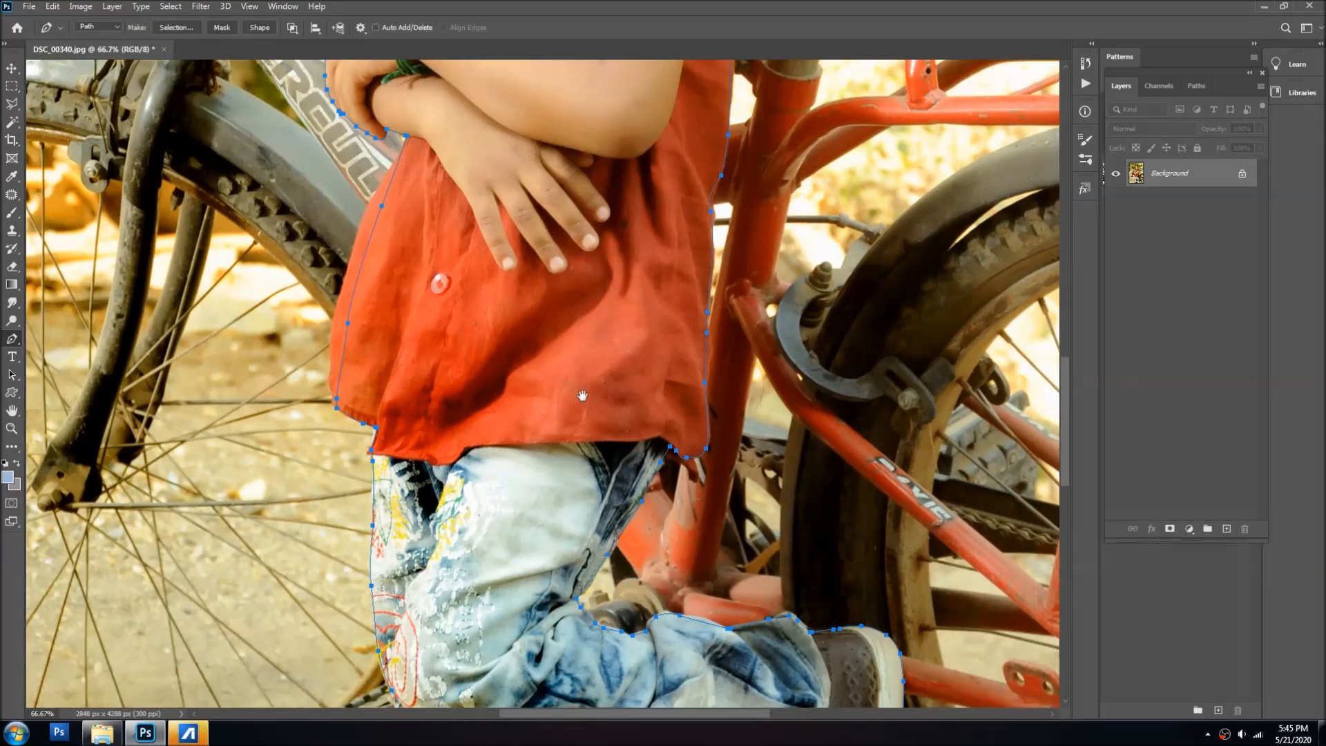
scroll(582, 395, "down", 2)
left_click_drag(570, 530, 562, 395)
right_click(568, 373)
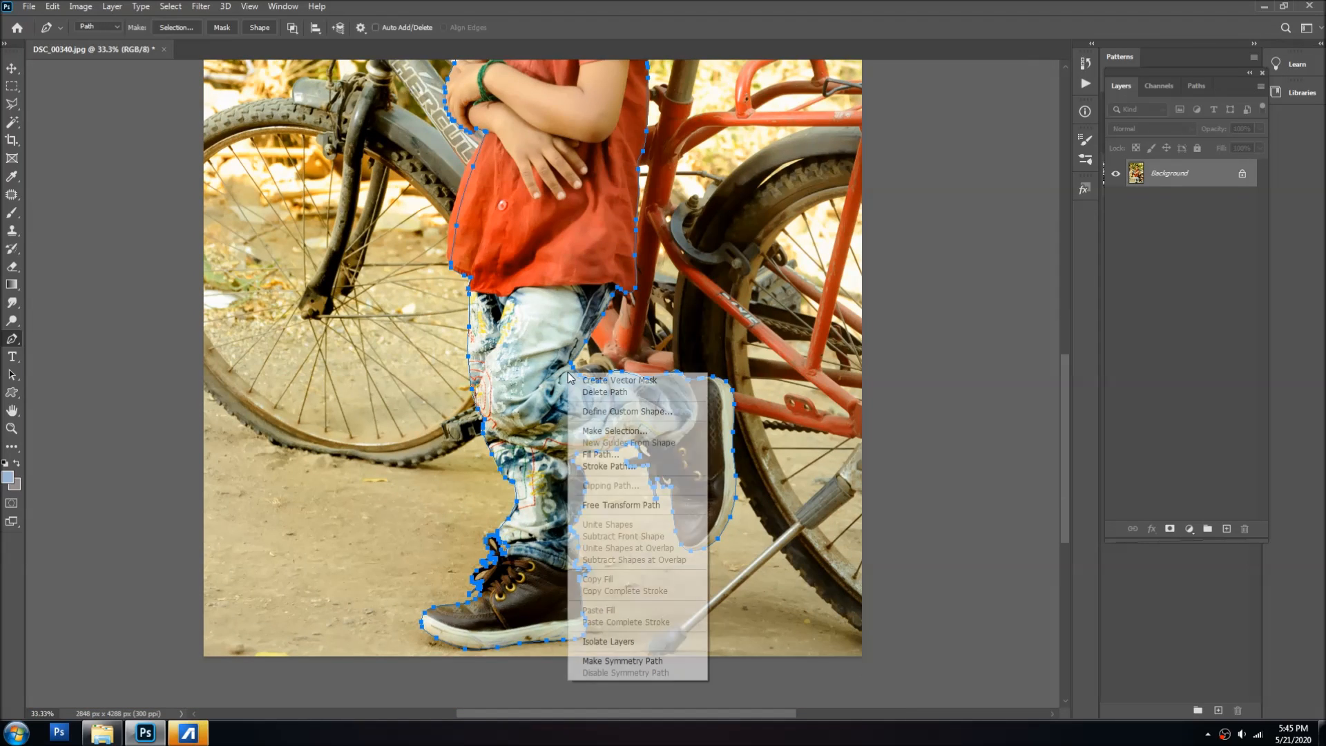
left_click(605, 431)
key("Return")
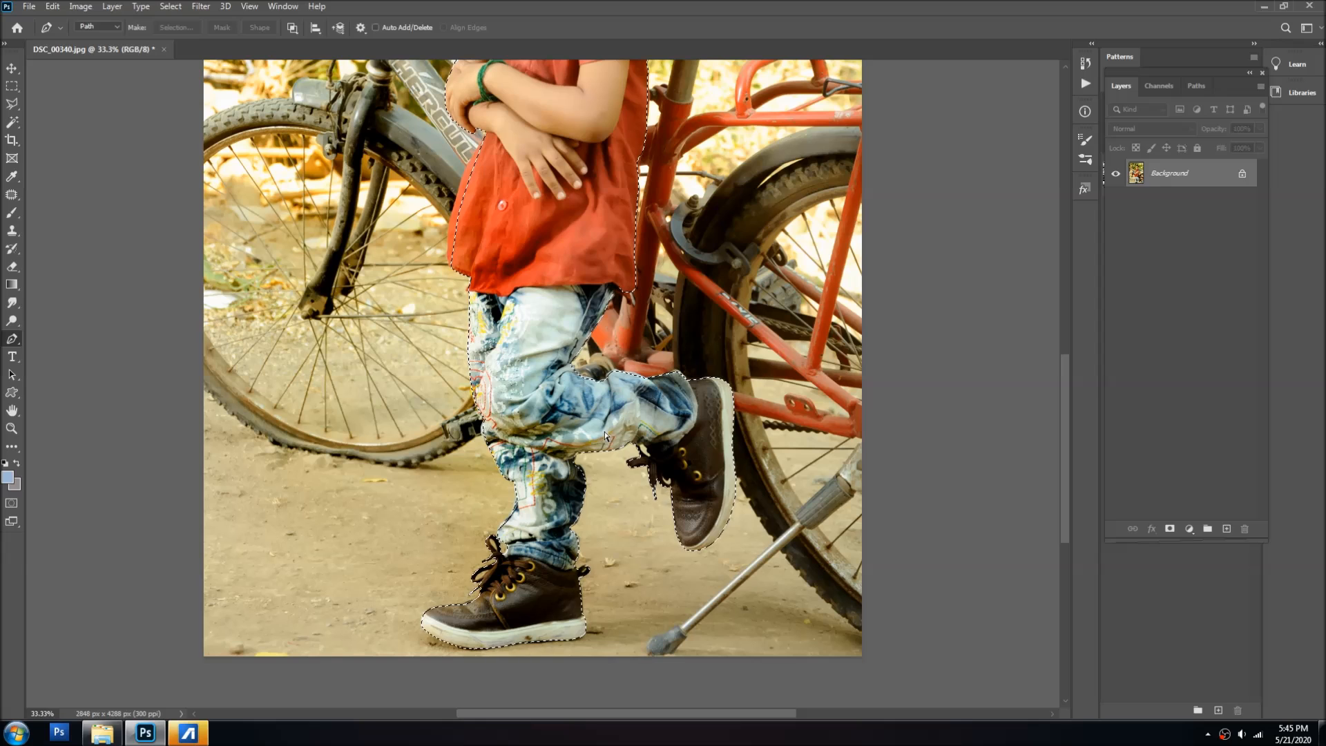
Close the boy's photo without saving and open the background image Goodluck (97).jpg from its folder
key("ctrl+w")
key("n")
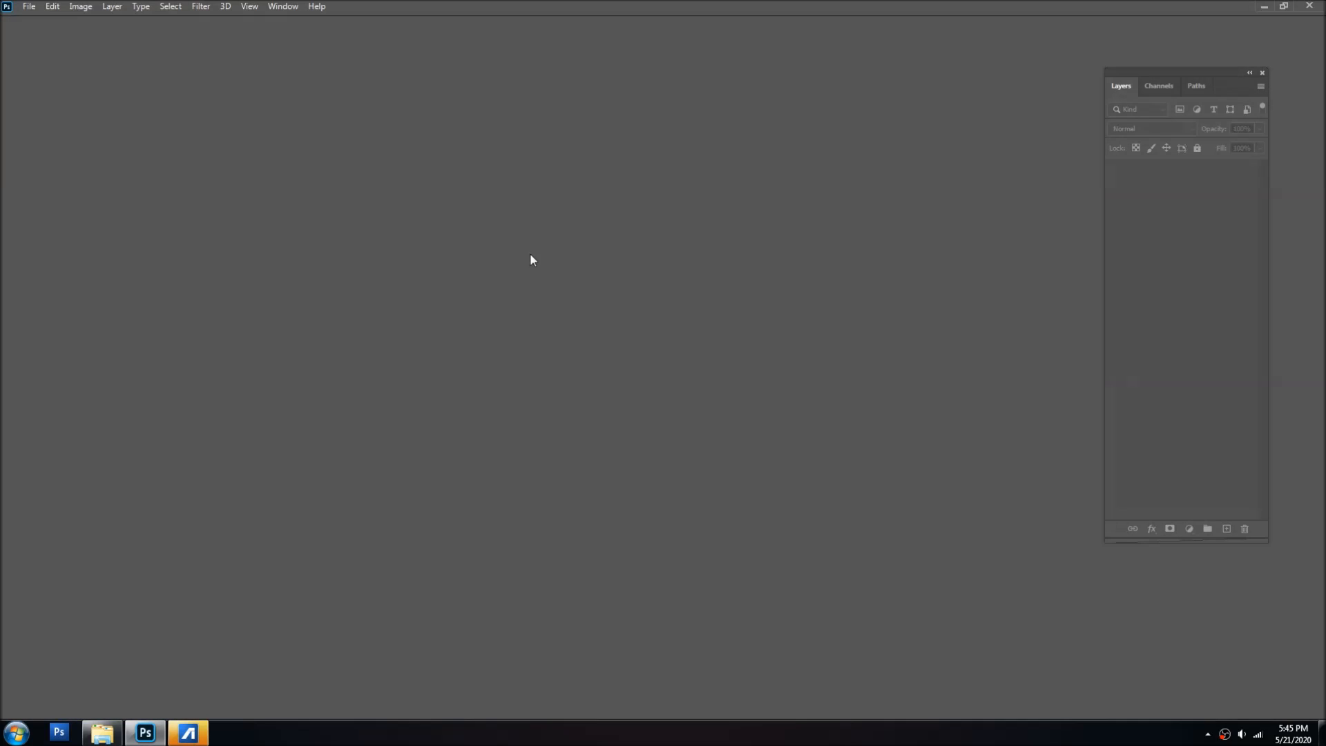
left_click(102, 732)
left_click(997, 192)
left_click_drag(997, 192, 618, 359)
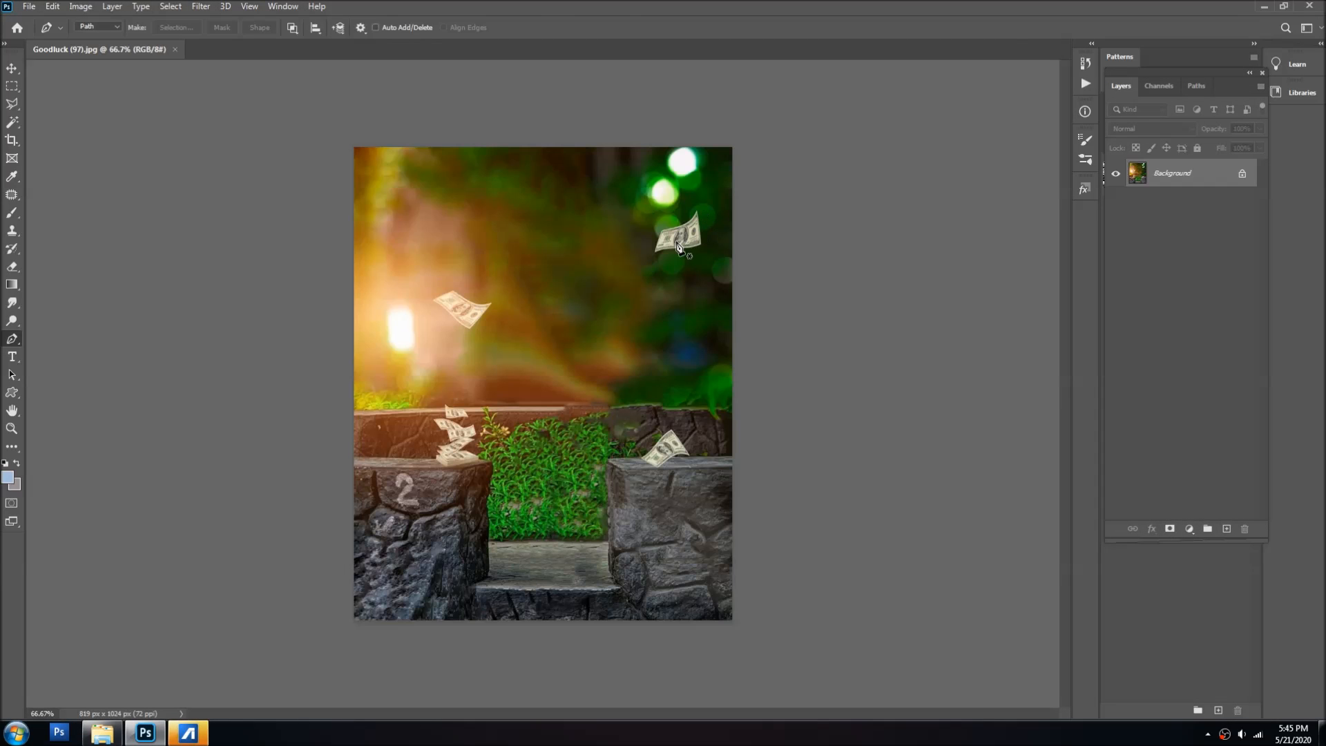
Resize the background image to 10 inches wide at 300 pixels/inch, keeping the height at 14.222 inches
key("ctrl+plus")
key("ctrl+minus")
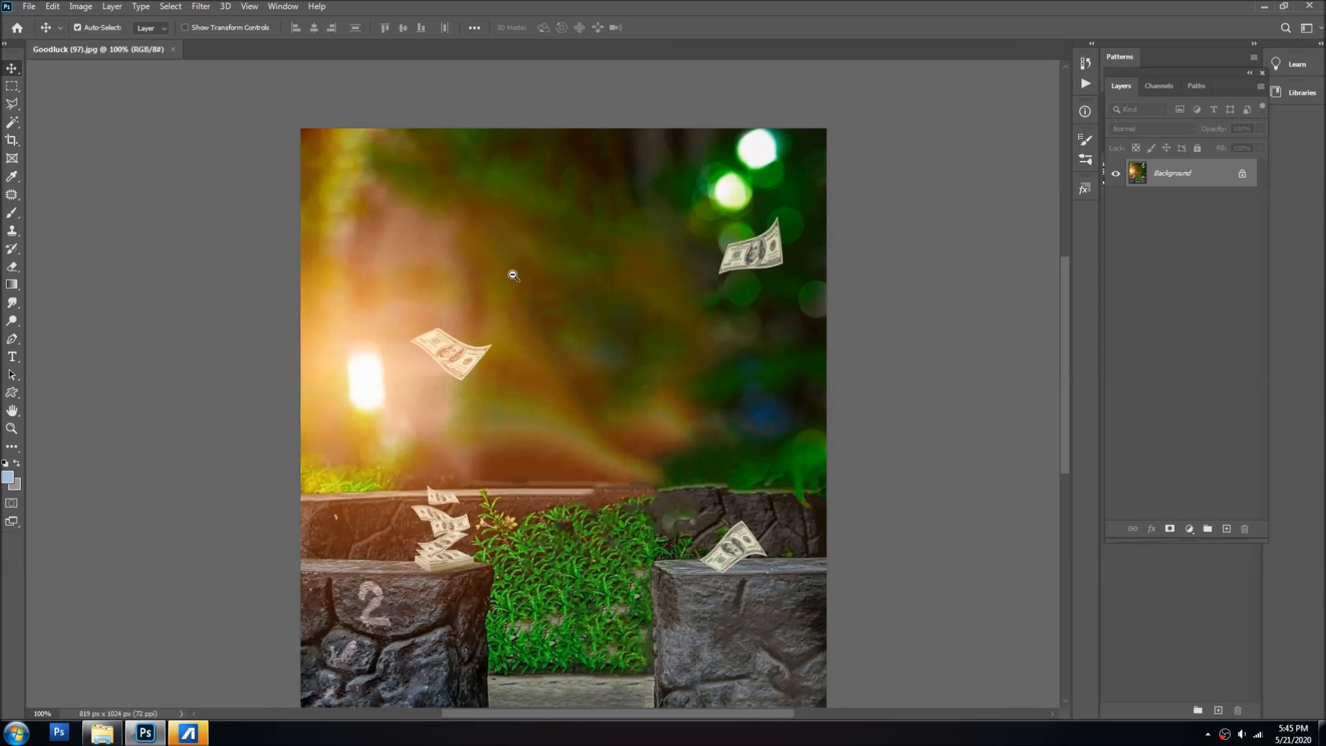
key("ctrl+alt+i")
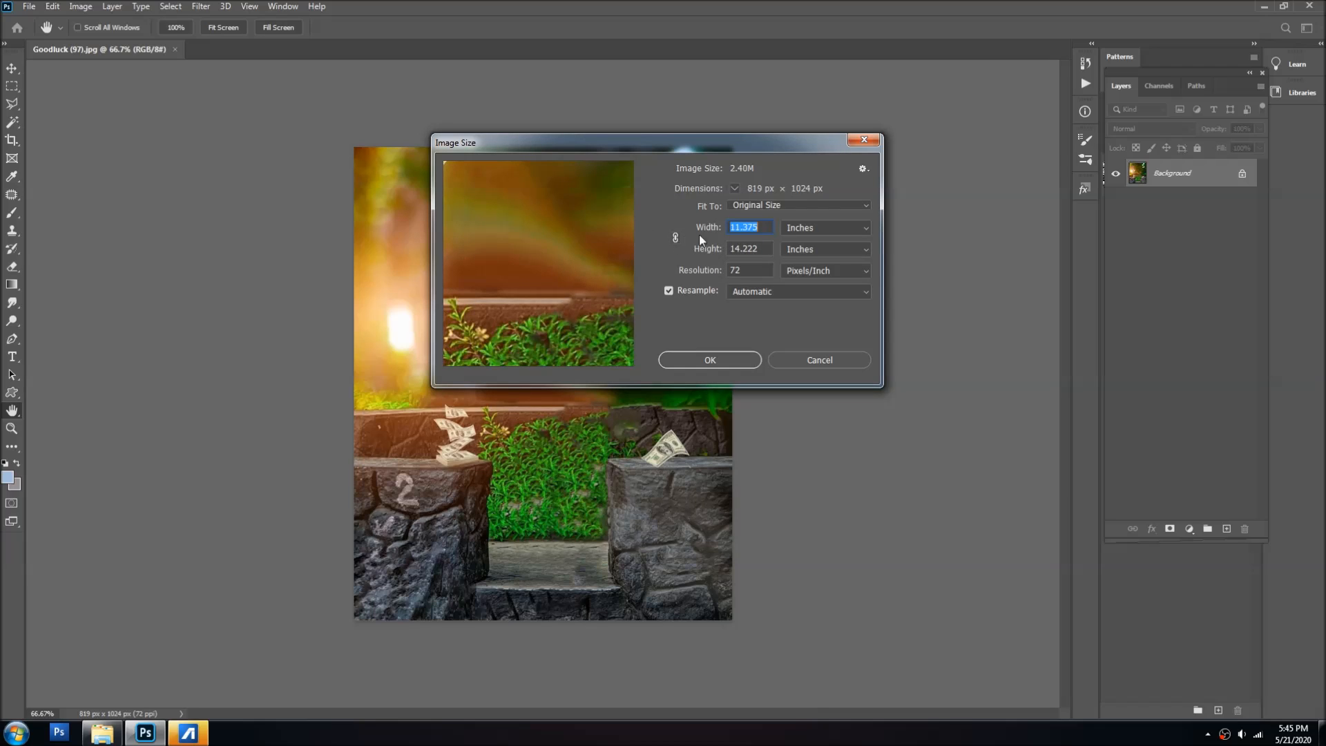
type("10")
left_click(765, 253)
key("Tab")
type("300")
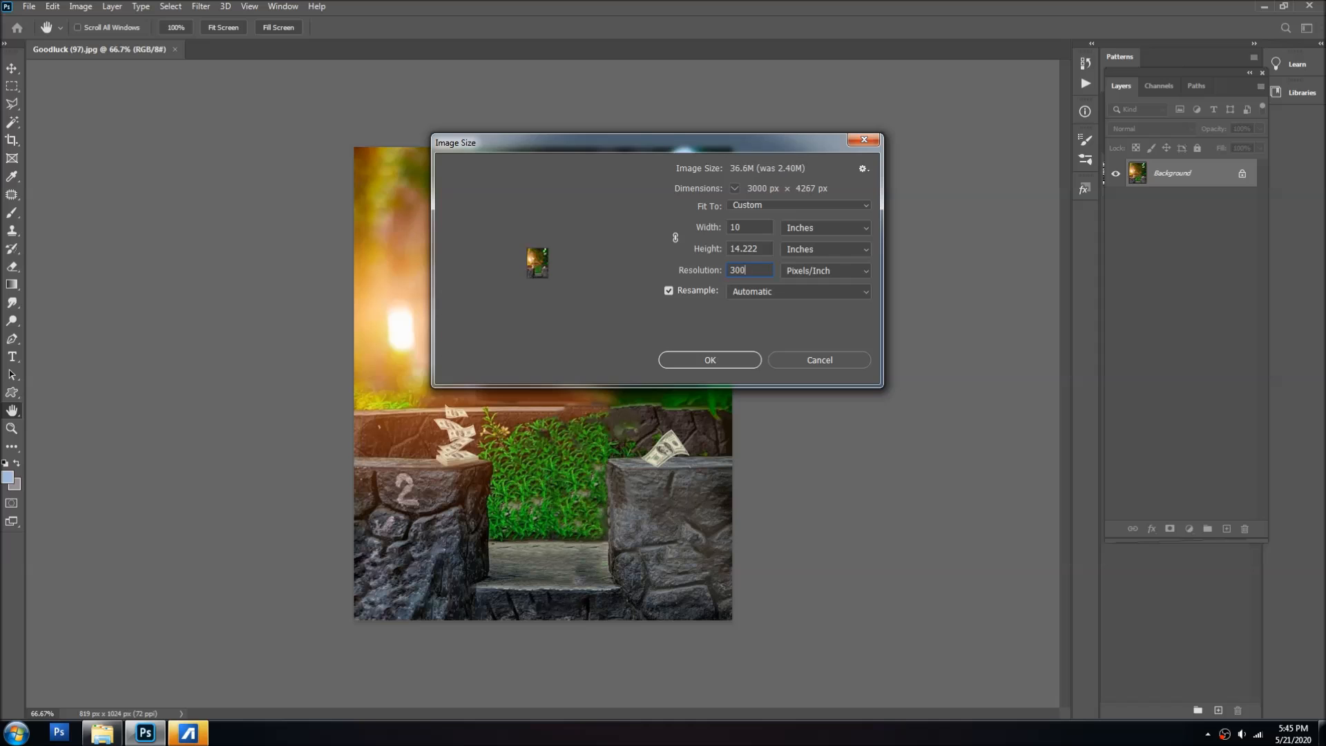
key("Return")
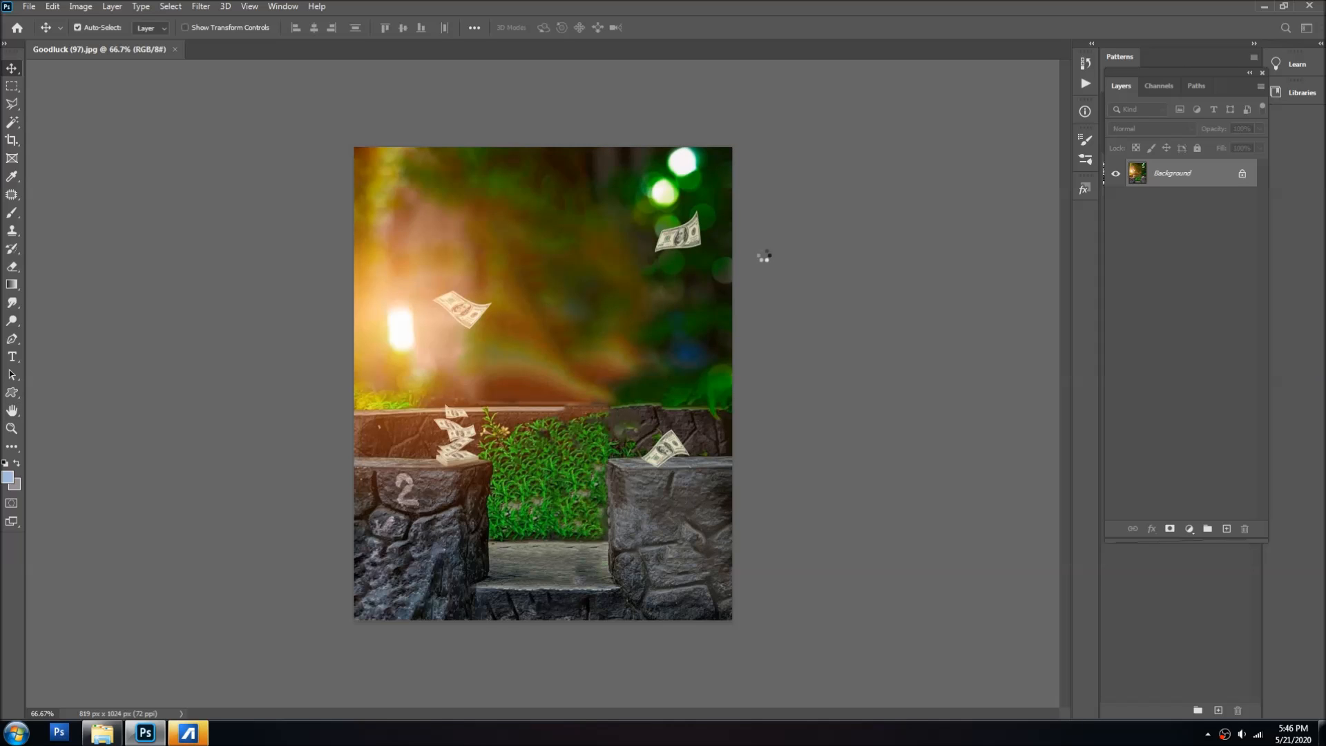
key("ctrl+0")
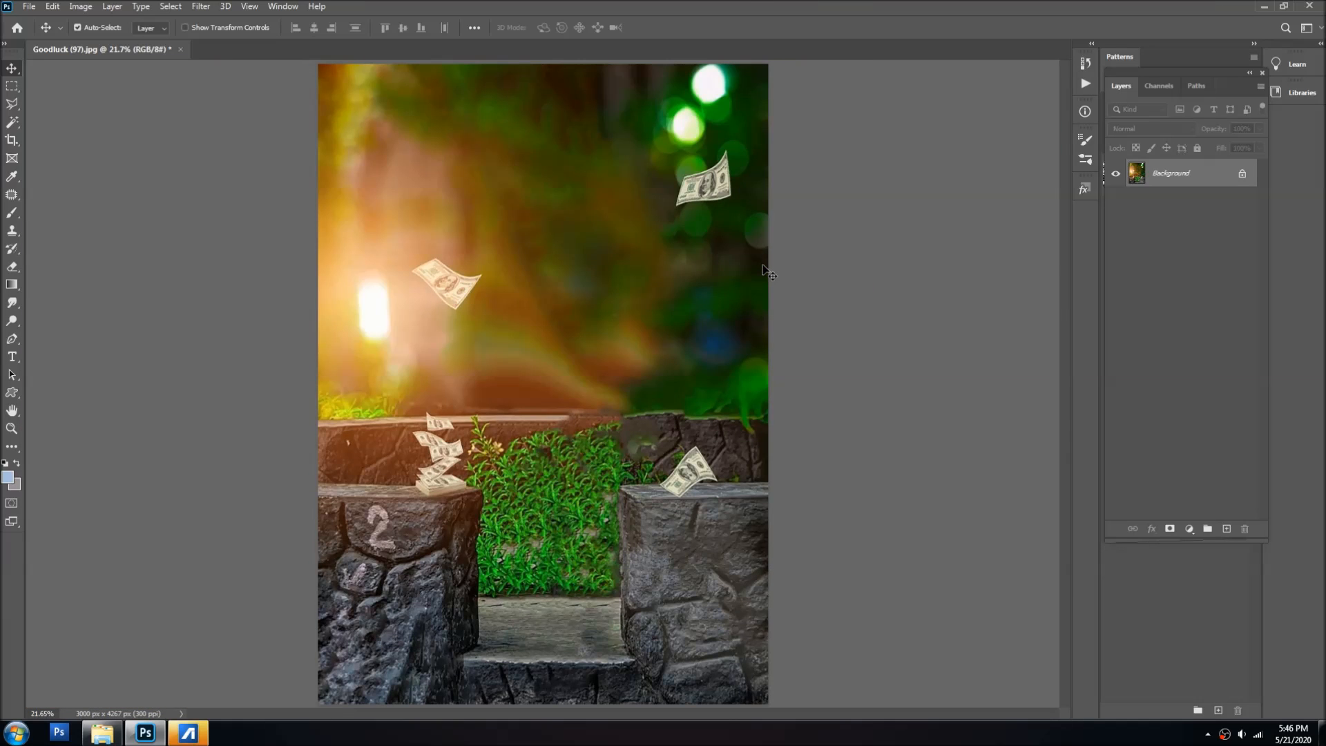
Paste the cut-out boy and transform him to about 76% scale with a -2.72° rotation, standing on the stone step
key("ctrl+v")
mouse_move(573, 312)
left_mouse_down()
mouse_move(586, 288)
mouse_move(578, 298)
left_mouse_up()
key("ctrl+t")
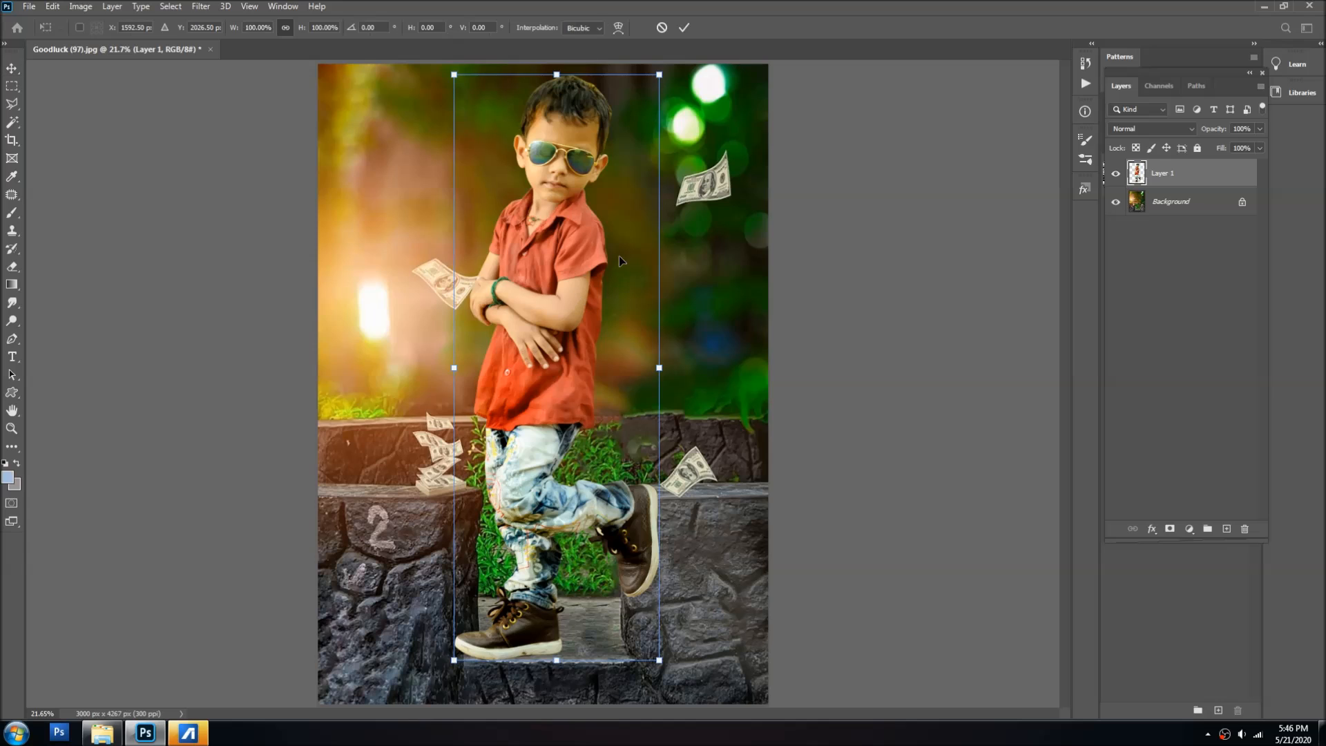
key("ctrl+minus")
left_click_drag(634, 146, 609, 214)
left_click_drag(539, 328, 542, 325)
left_click_drag(613, 215, 603, 237)
left_click_drag(581, 331, 583, 343)
left_click_drag(679, 333, 674, 326)
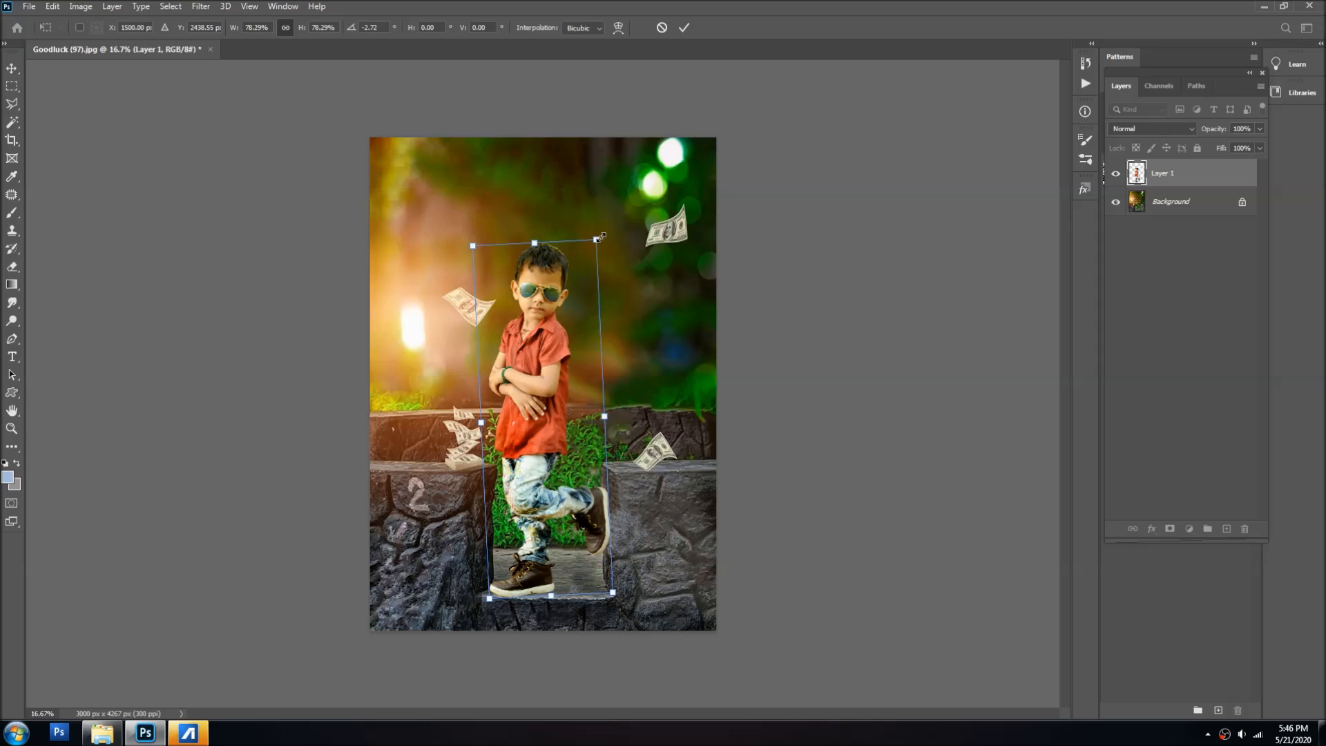
left_click_drag(598, 237, 594, 244)
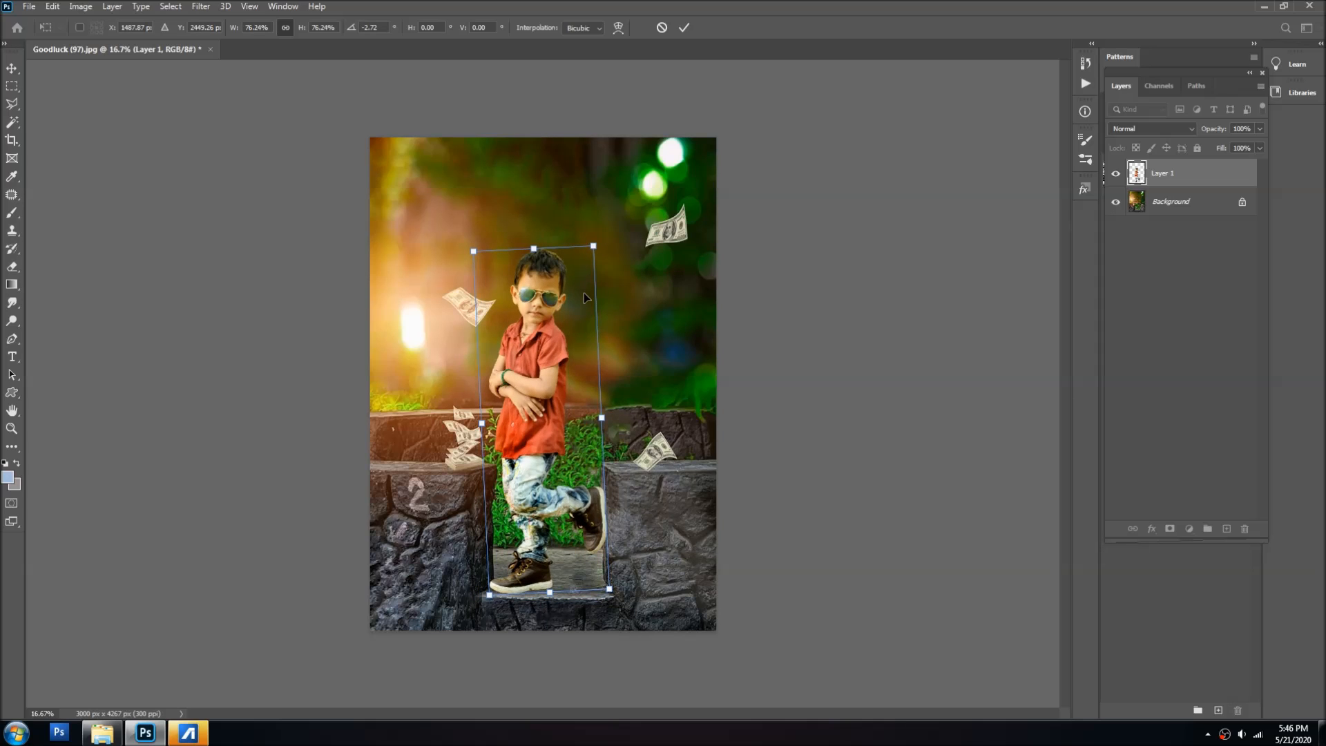
key("Return")
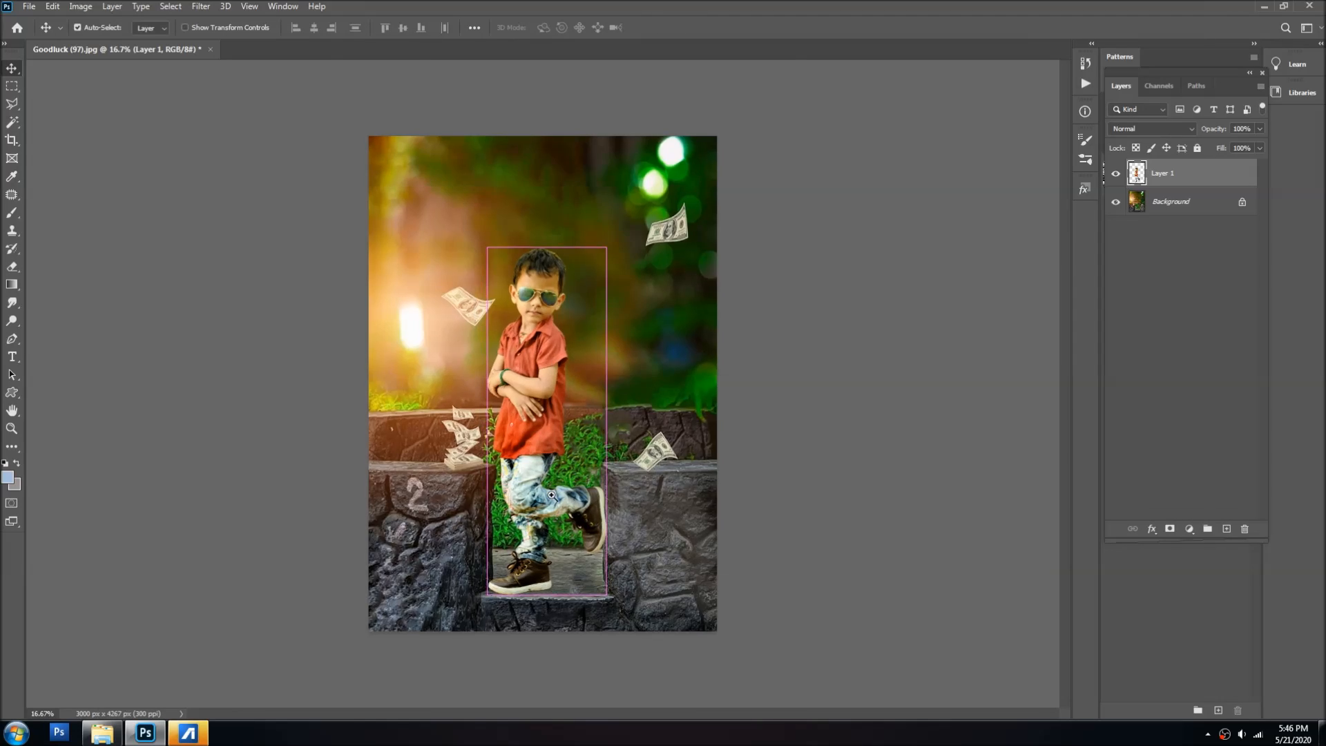
Scale the boy up slightly with Free Transform, keeping his front shoe on the stone step
scroll(551, 494, "up", 3)
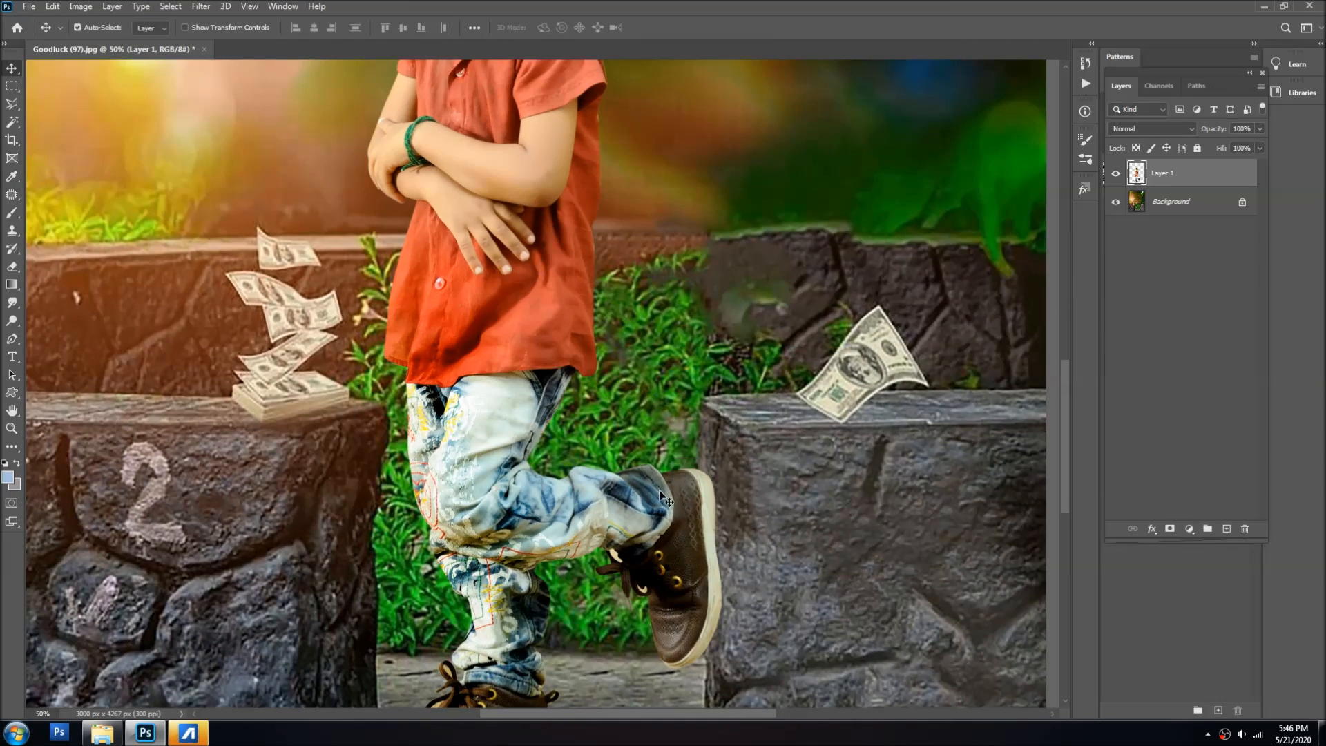
scroll(665, 498, "down", 1)
left_click_drag(569, 461, 565, 436)
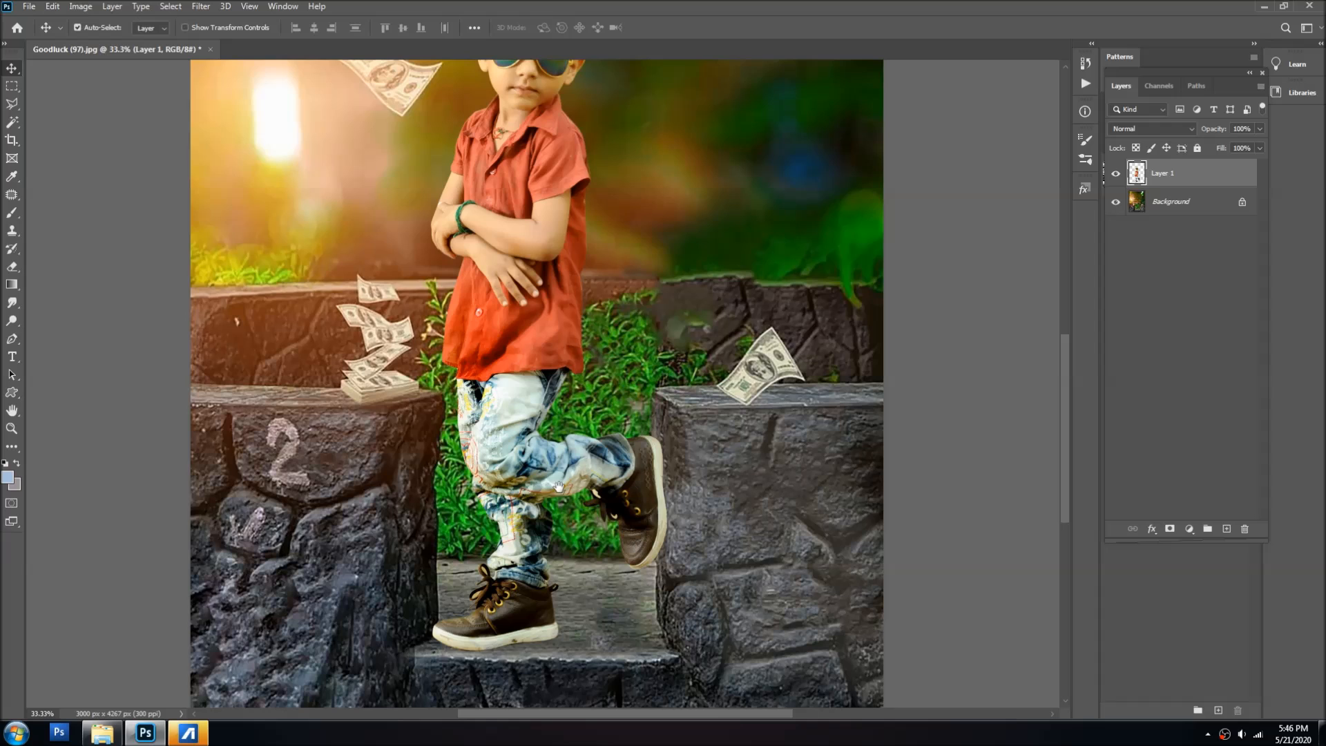
scroll(558, 487, "down", 3)
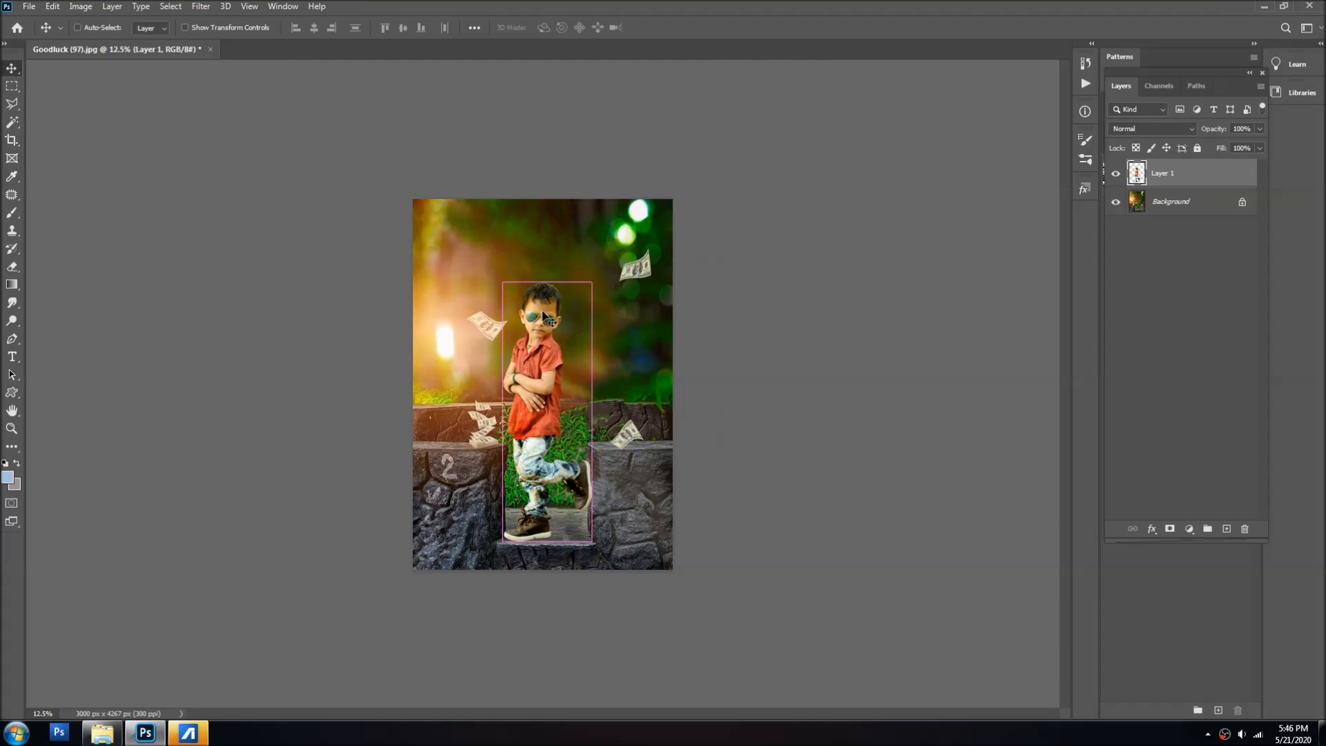
scroll(545, 318, "up", 2)
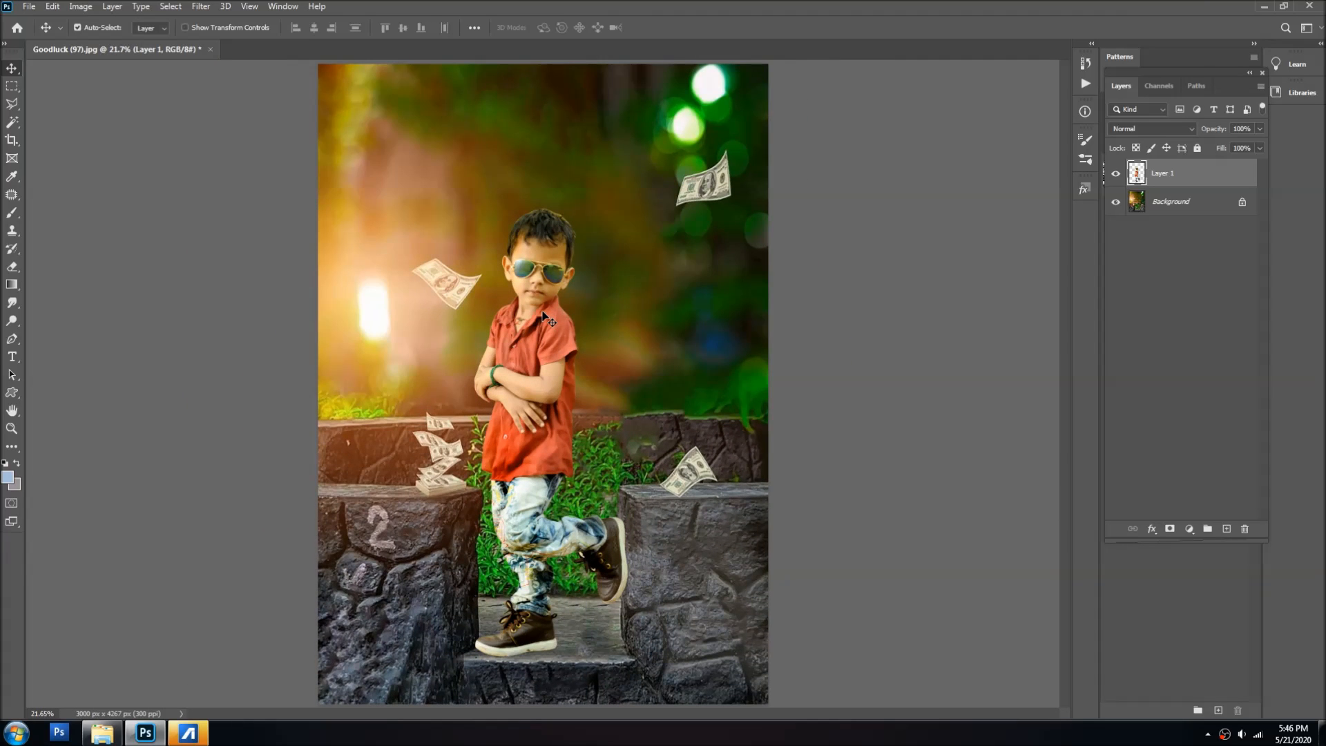
key("ctrl+t")
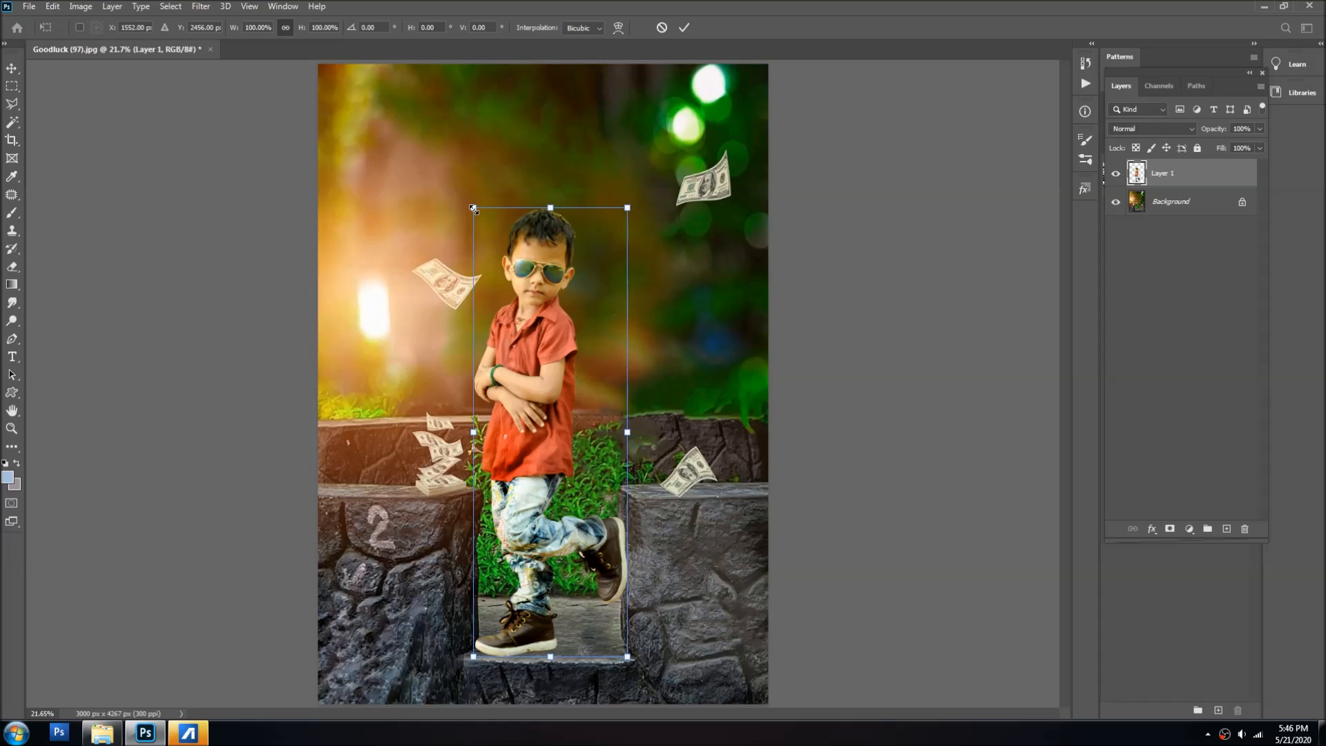
left_click_drag(472, 205, 469, 197)
key("Return")
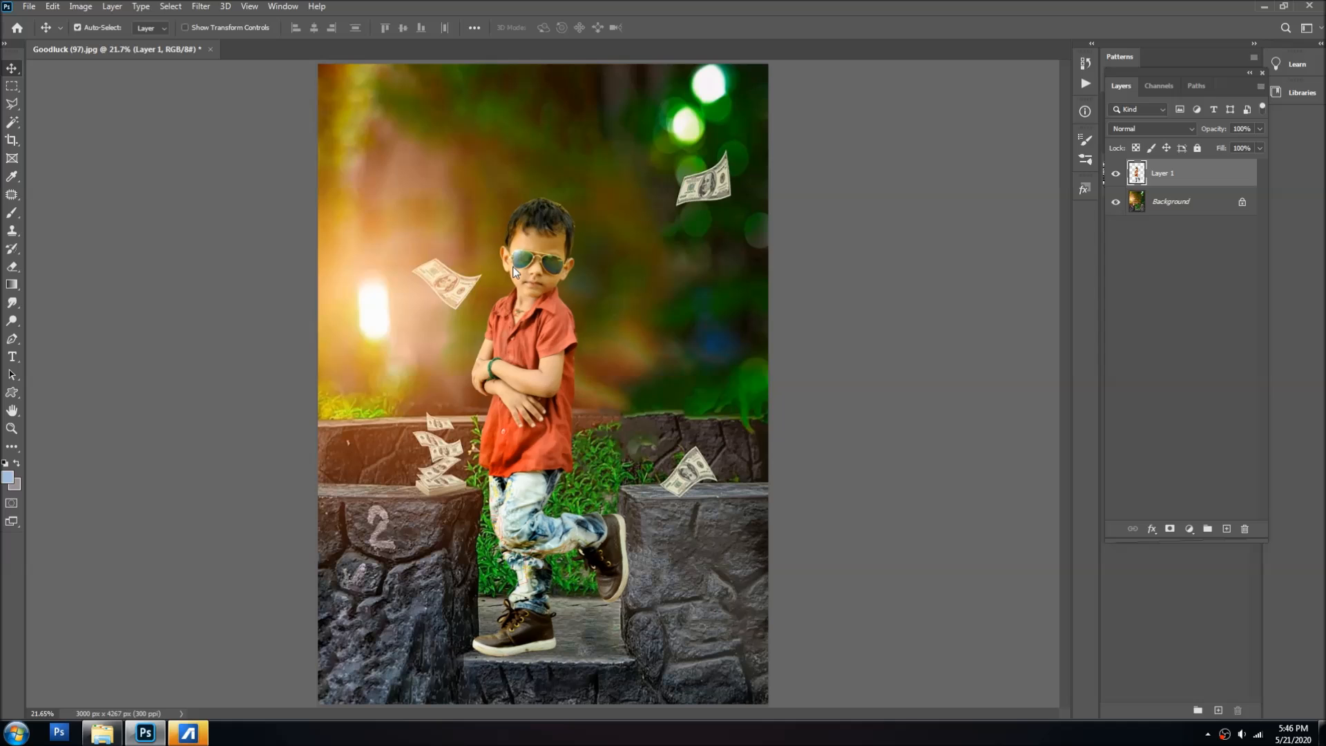
Nudge the boy to the right so his raised shoe overlaps the edge of the right stone pillar
key("shift+Right")
key("shift+Right")
key("shift+Right")
key("shift+Right")
key("shift+Right")
key("shift+Right")
key("shift+Right")
key("shift+Right")
key("shift+Right")
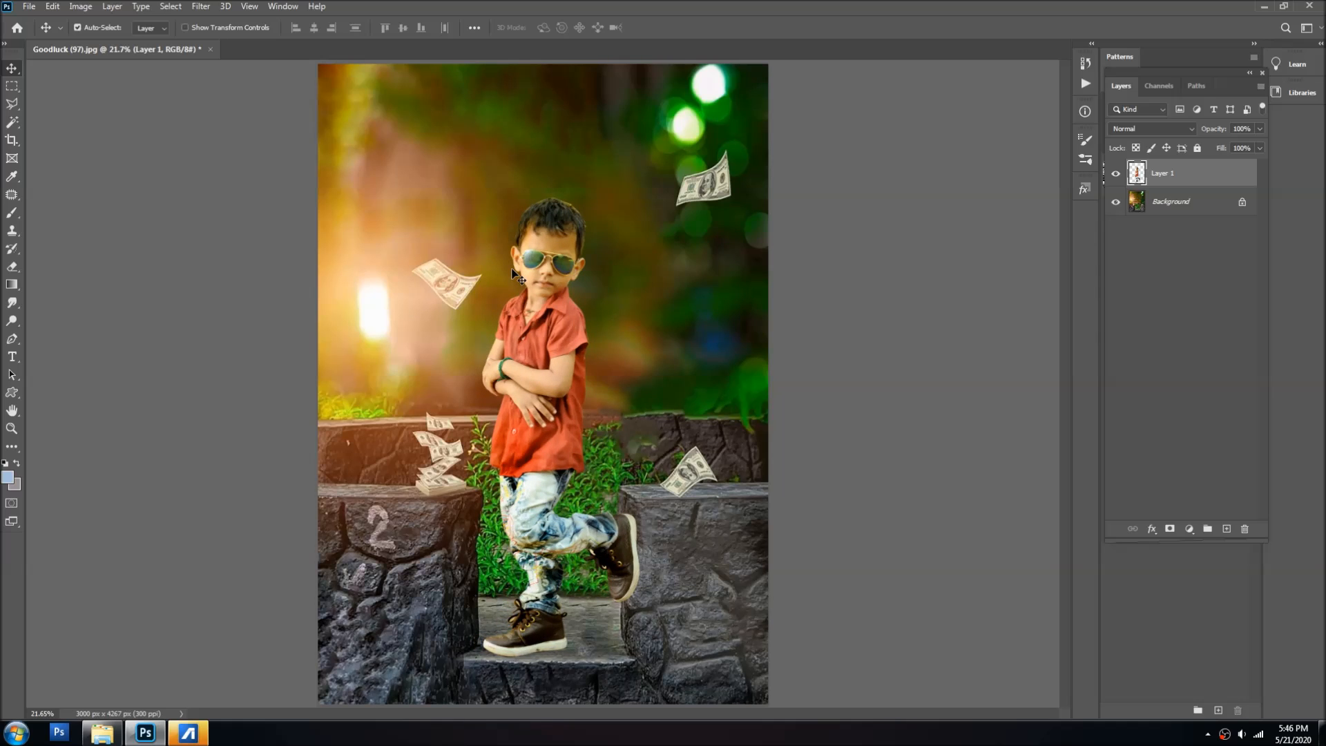
key("ctrl+t")
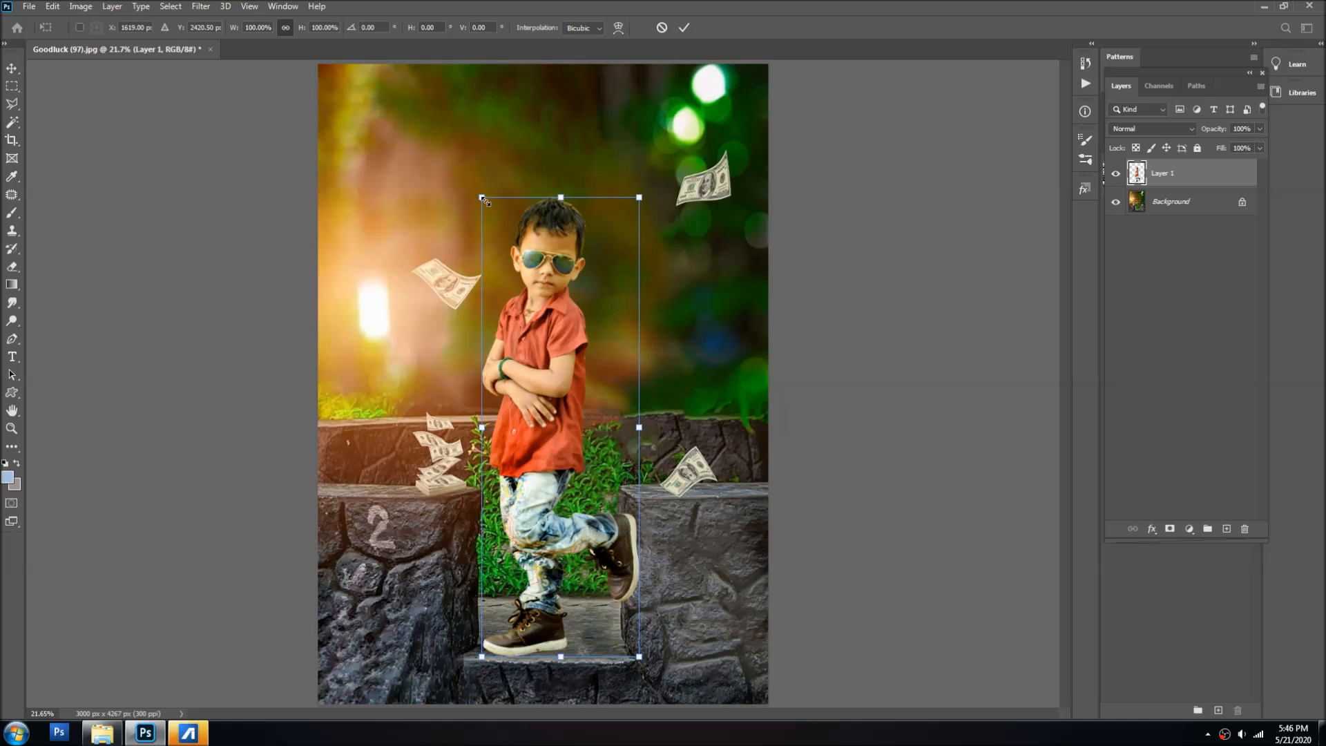
left_click_drag(483, 199, 466, 185)
key("Escape")
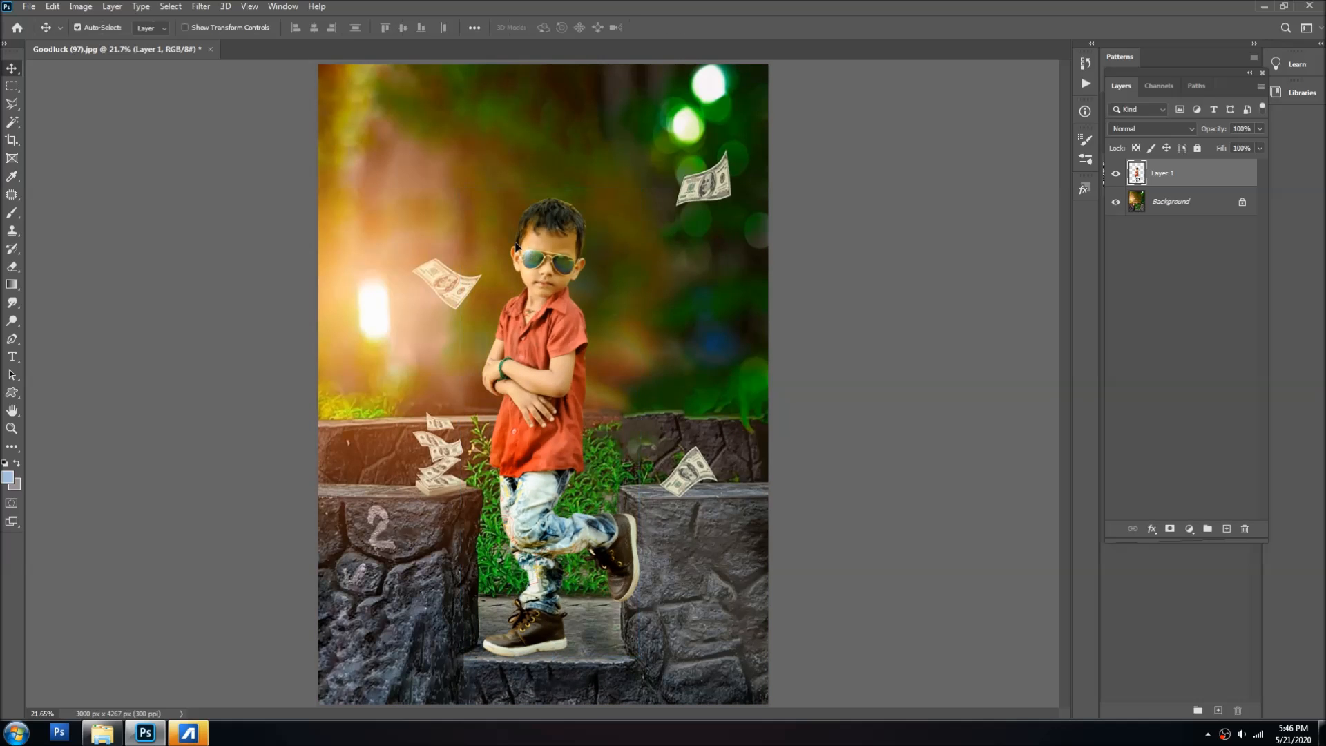
Enlarge the boy to 106.37% with Free Transform, extending him upward and leftward from his feet
key("ctrl+t")
left_click_drag(482, 199, 440, 175)
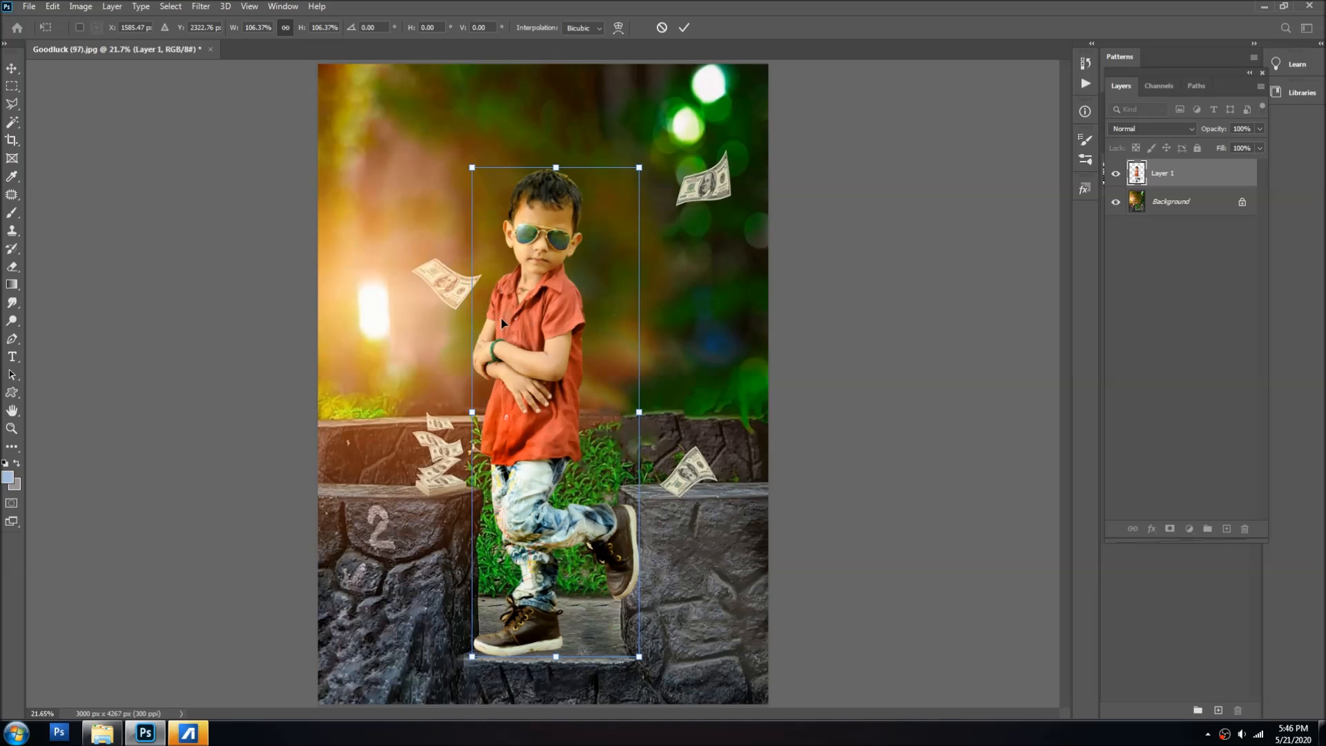
key("Return")
scroll(559, 270, "up", 2)
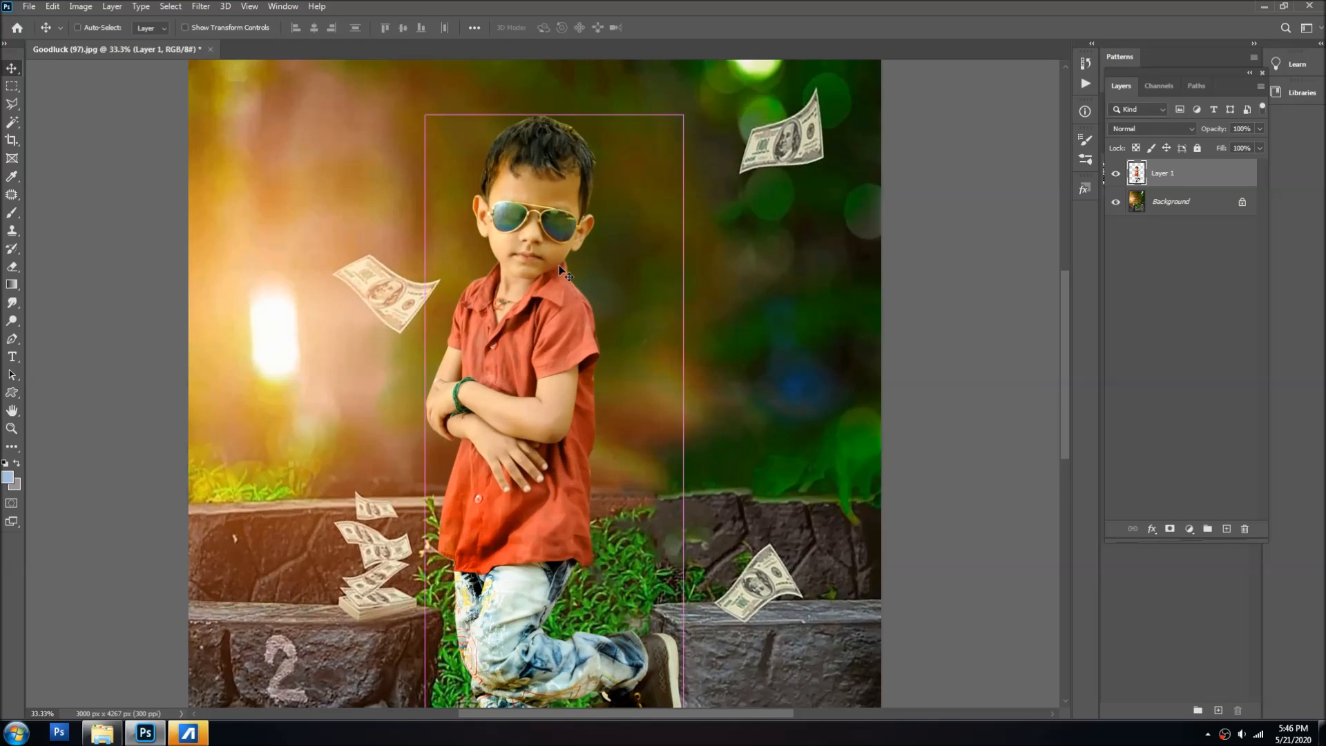
scroll(560, 271, "down", 2)
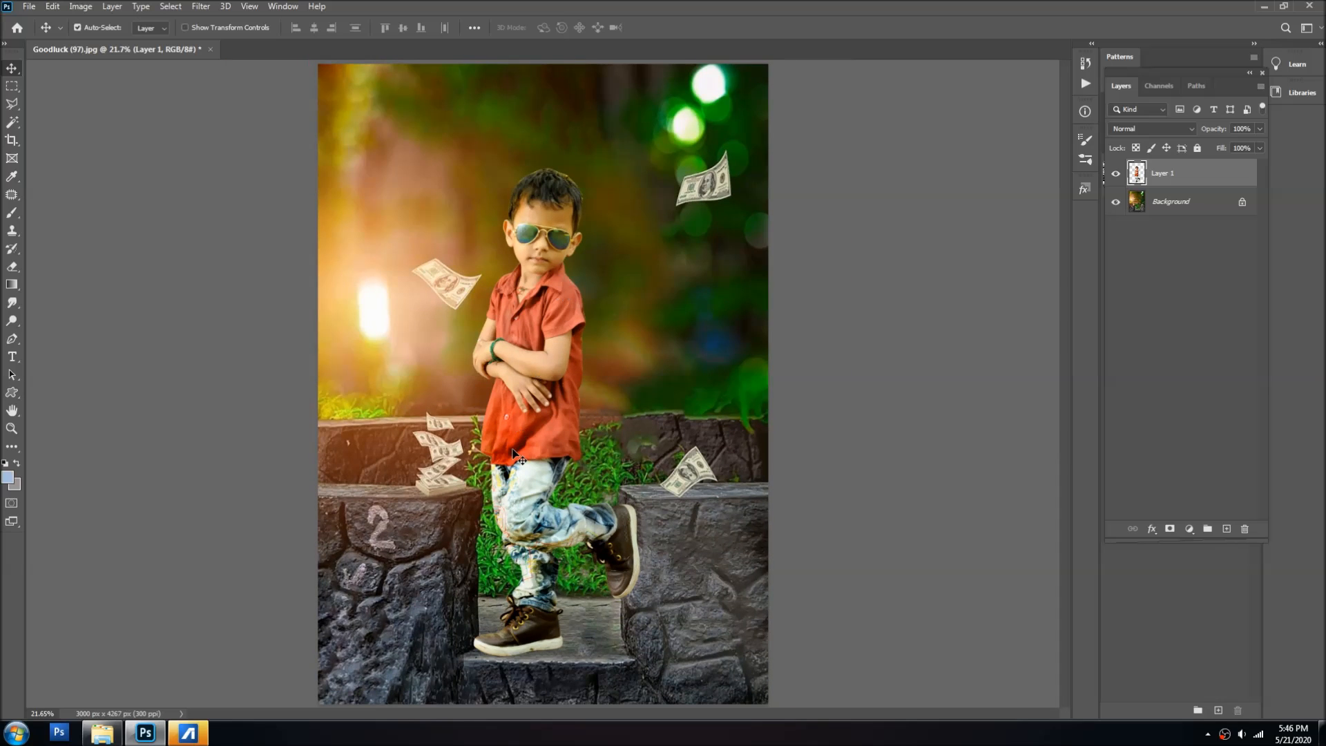
scroll(560, 290, "down", 3)
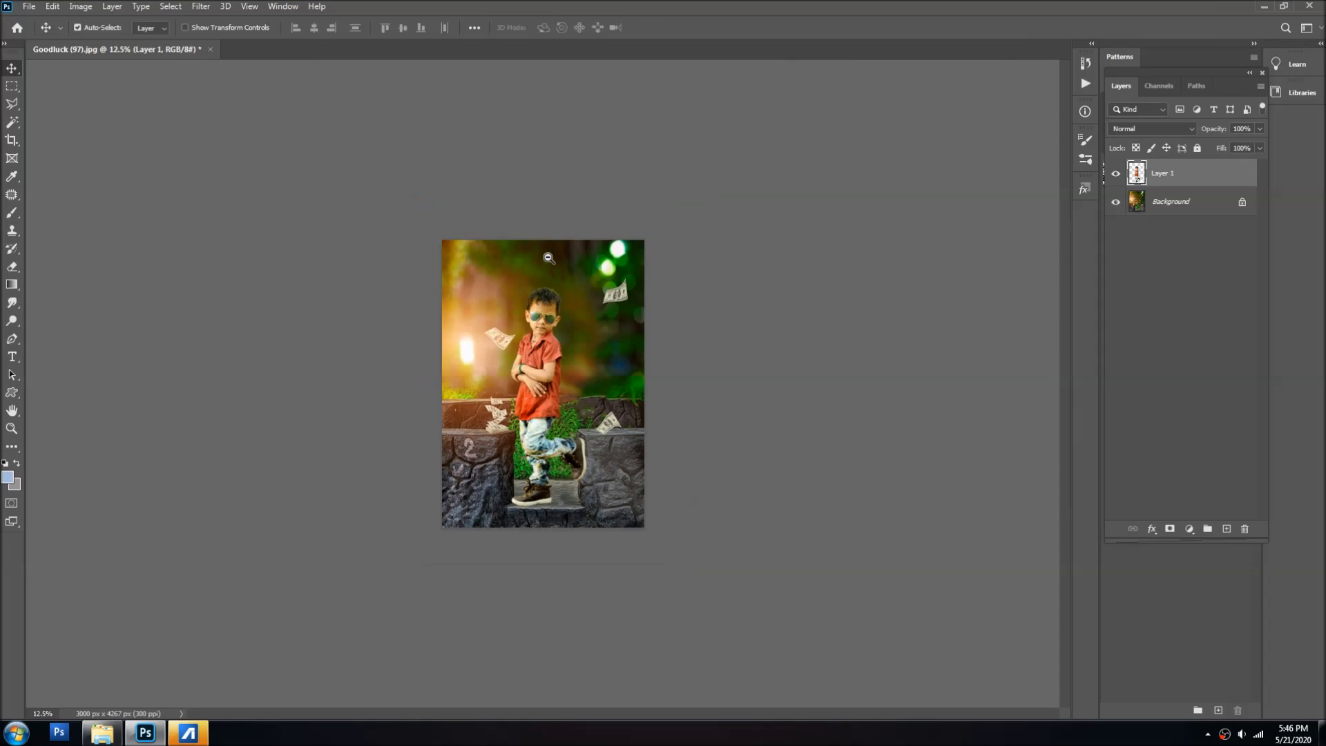
Erase the light fringe around the outer edge of the boy's hair with a soft size 20 Eraser
scroll(550, 263, "up", 3)
scroll(538, 242, "up", 5)
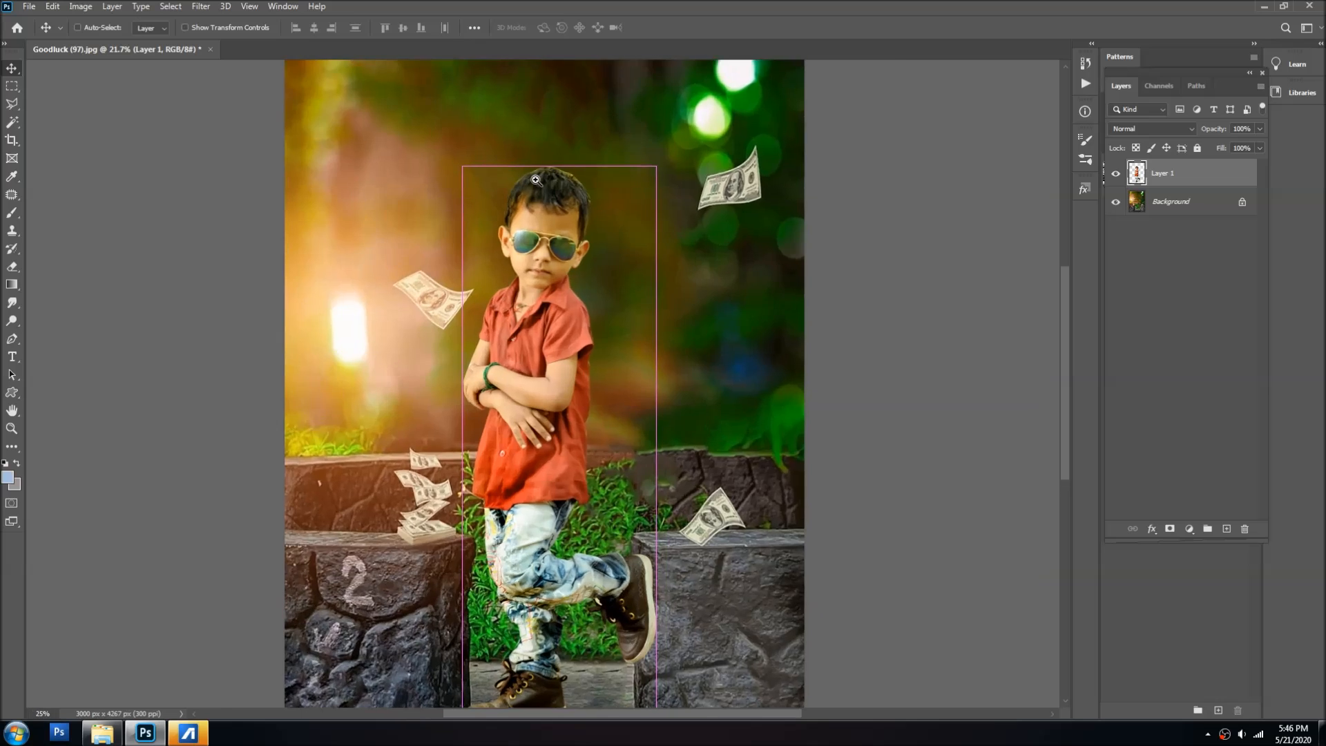
key("e")
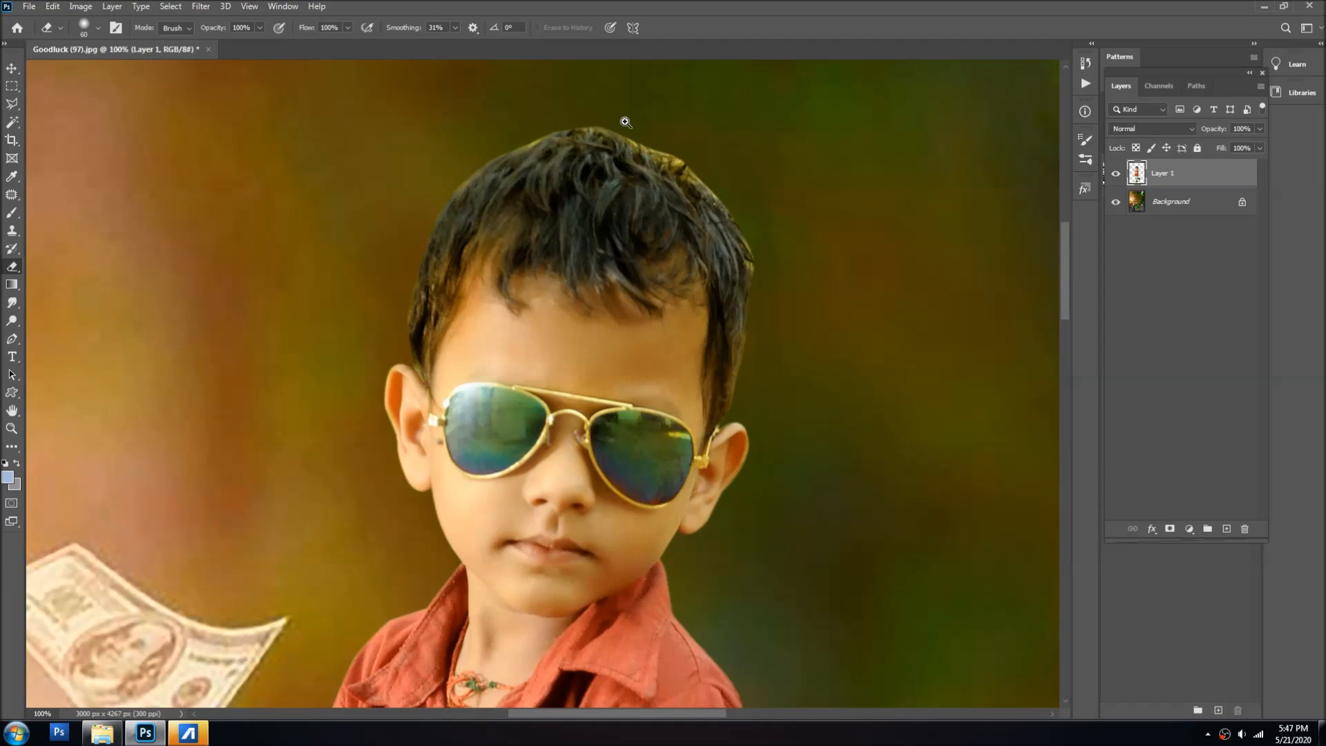
scroll(625, 122, "up", 2)
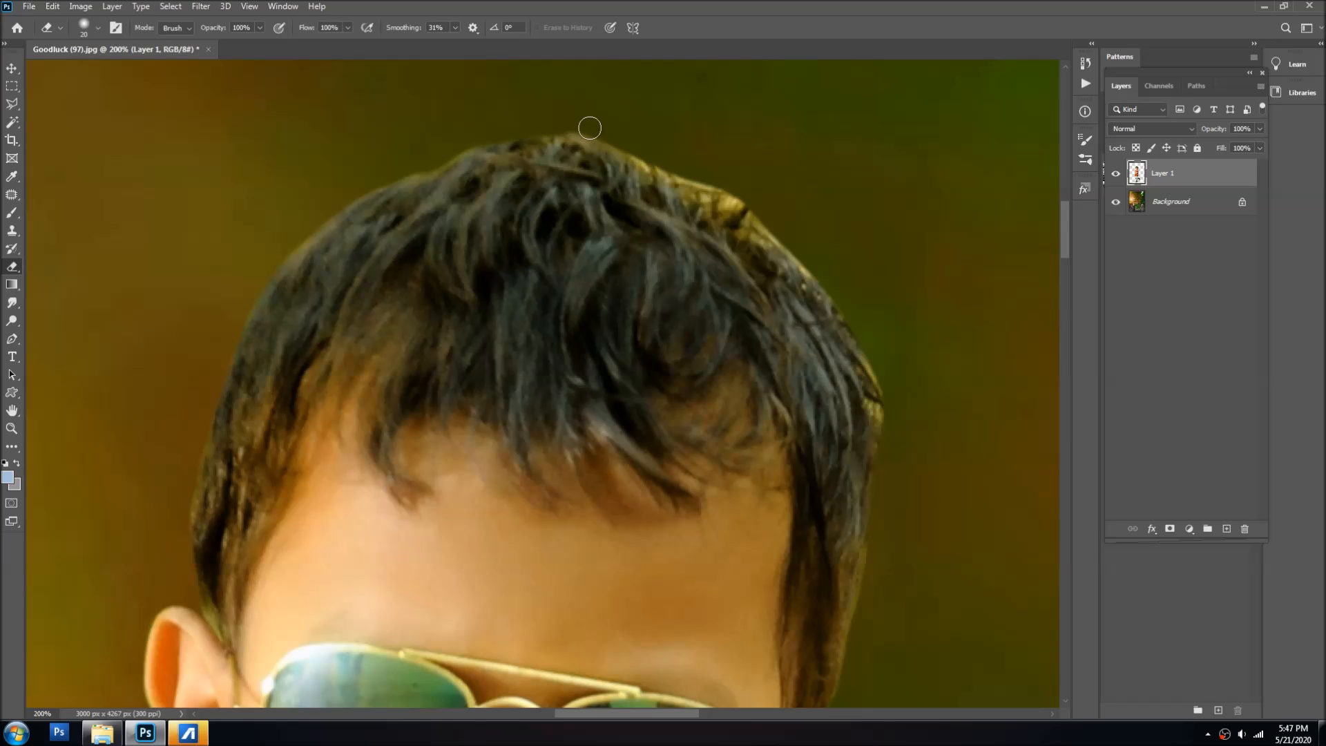
left_click_drag(552, 134, 727, 181)
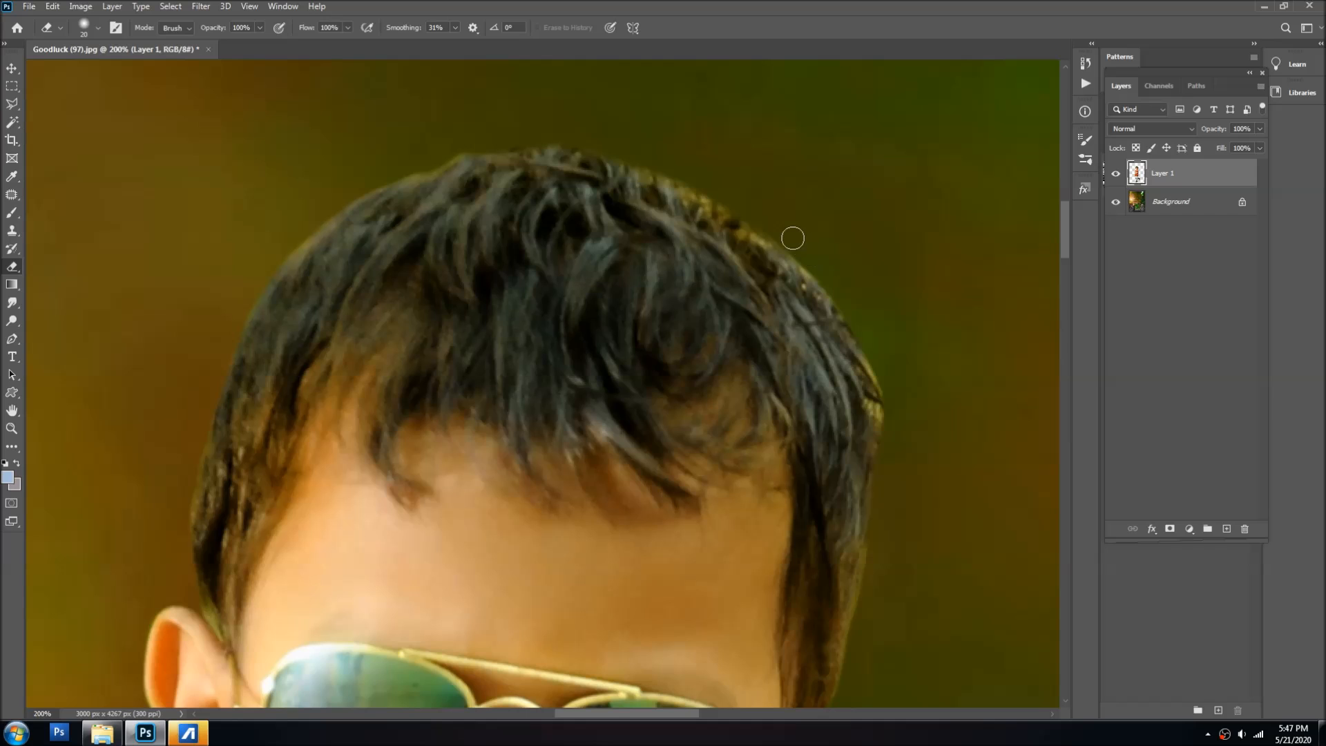
mouse_move(893, 451)
left_mouse_down()
mouse_move(884, 311)
mouse_move(817, 239)
mouse_move(698, 171)
mouse_move(596, 137)
mouse_move(435, 136)
mouse_move(475, 131)
mouse_move(312, 215)
mouse_move(206, 341)
mouse_move(146, 484)
mouse_move(175, 499)
mouse_move(178, 554)
left_mouse_up()
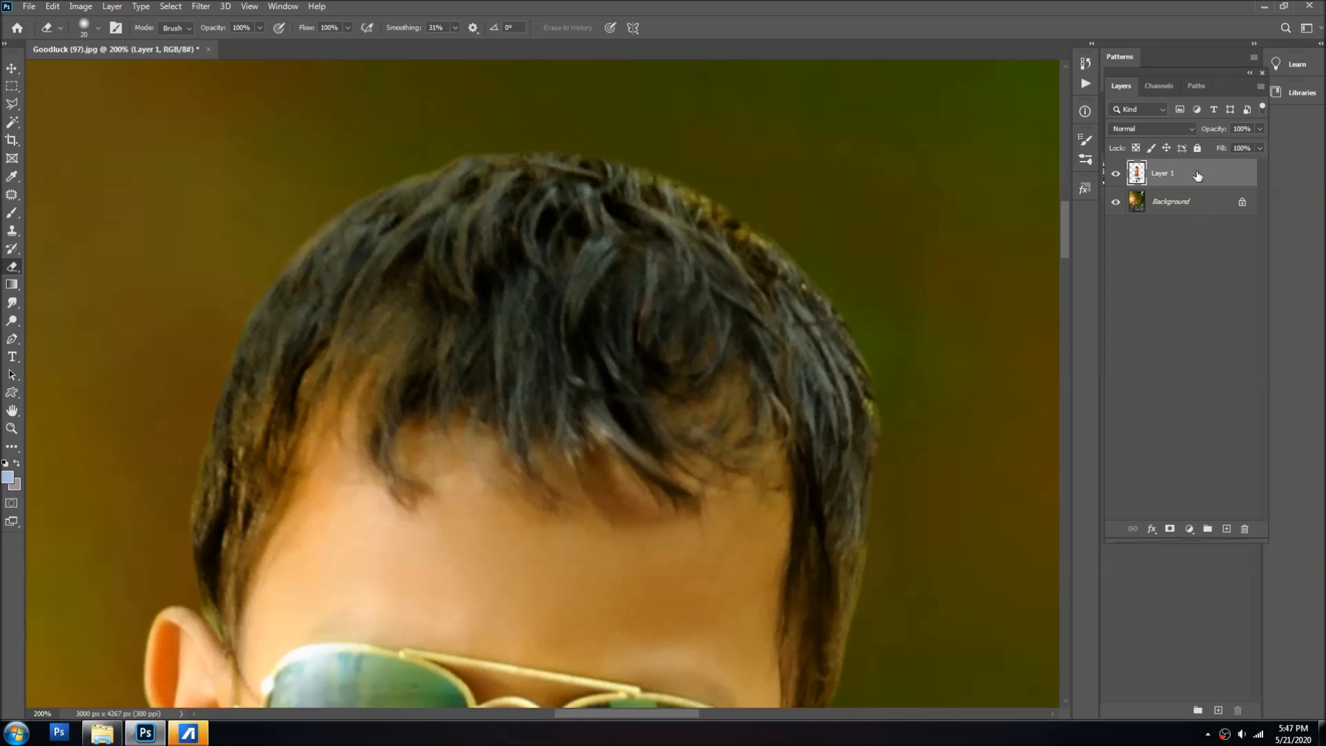
Load the boy's outline as a selection, clone dark hair over the light patches along the hair's right edge, and deselect
left_click(1136, 173, "ctrl")
key("s")
left_click(661, 204, "alt")
left_click(718, 206)
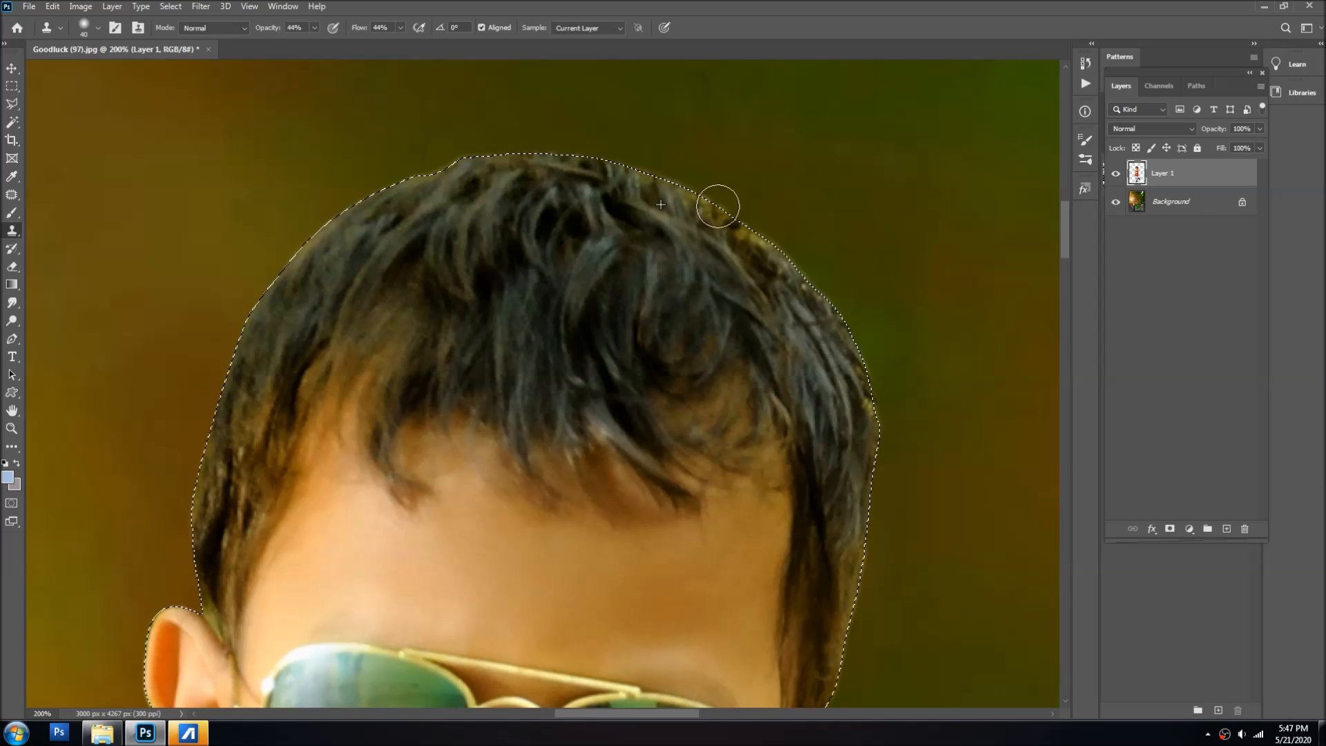
left_click_drag(740, 217, 749, 227)
left_click(732, 256, "alt")
left_click(840, 373, "alt")
left_click_drag(863, 426, 878, 489)
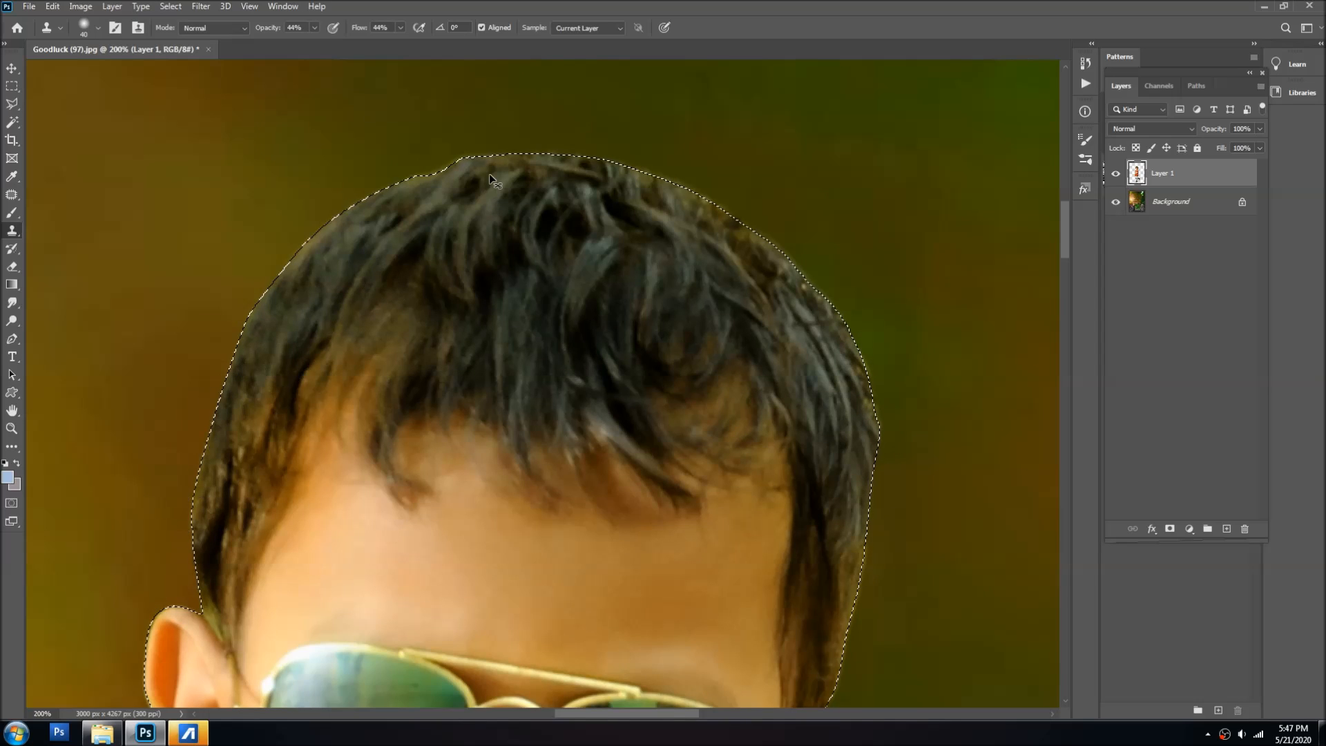
key("ctrl+d")
key("ctrl+0")
key("v")
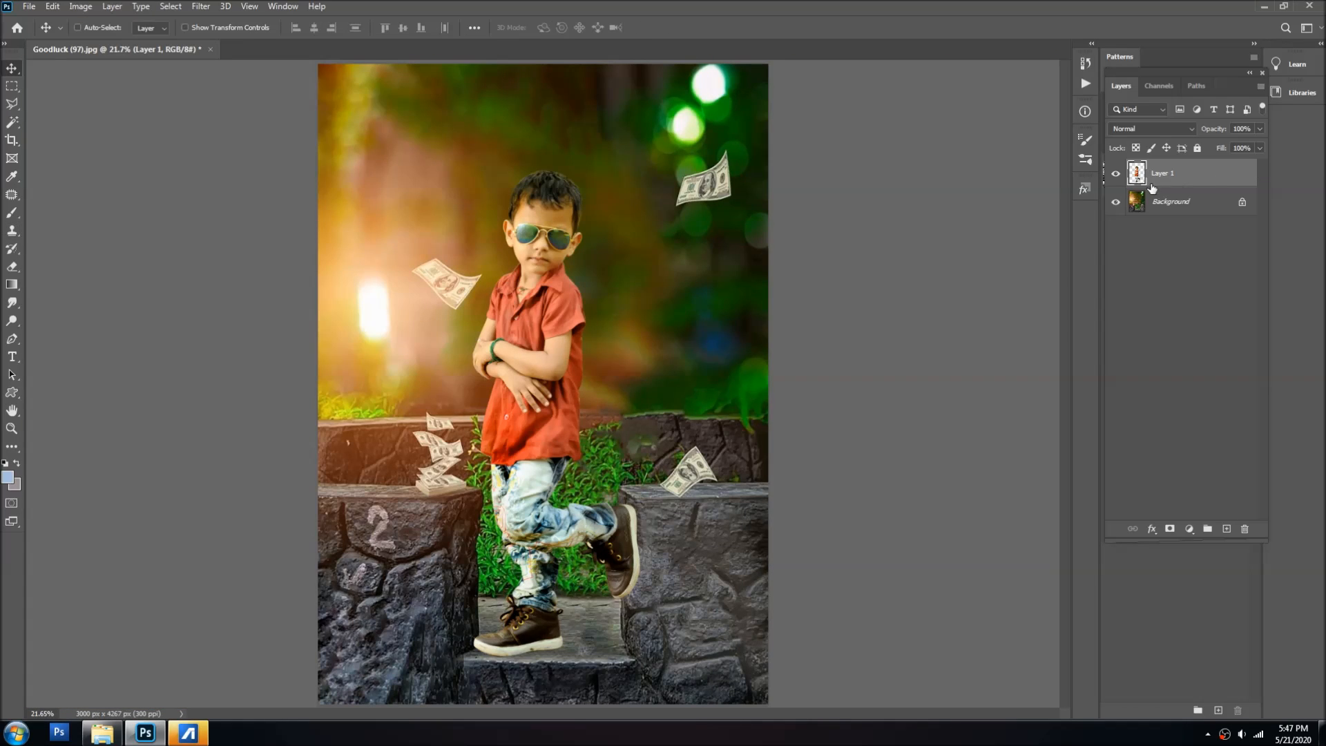
left_click(1139, 180, "ctrl")
key("ctrl+d")
left_click(575, 306, "alt")
left_click(576, 306, "alt")
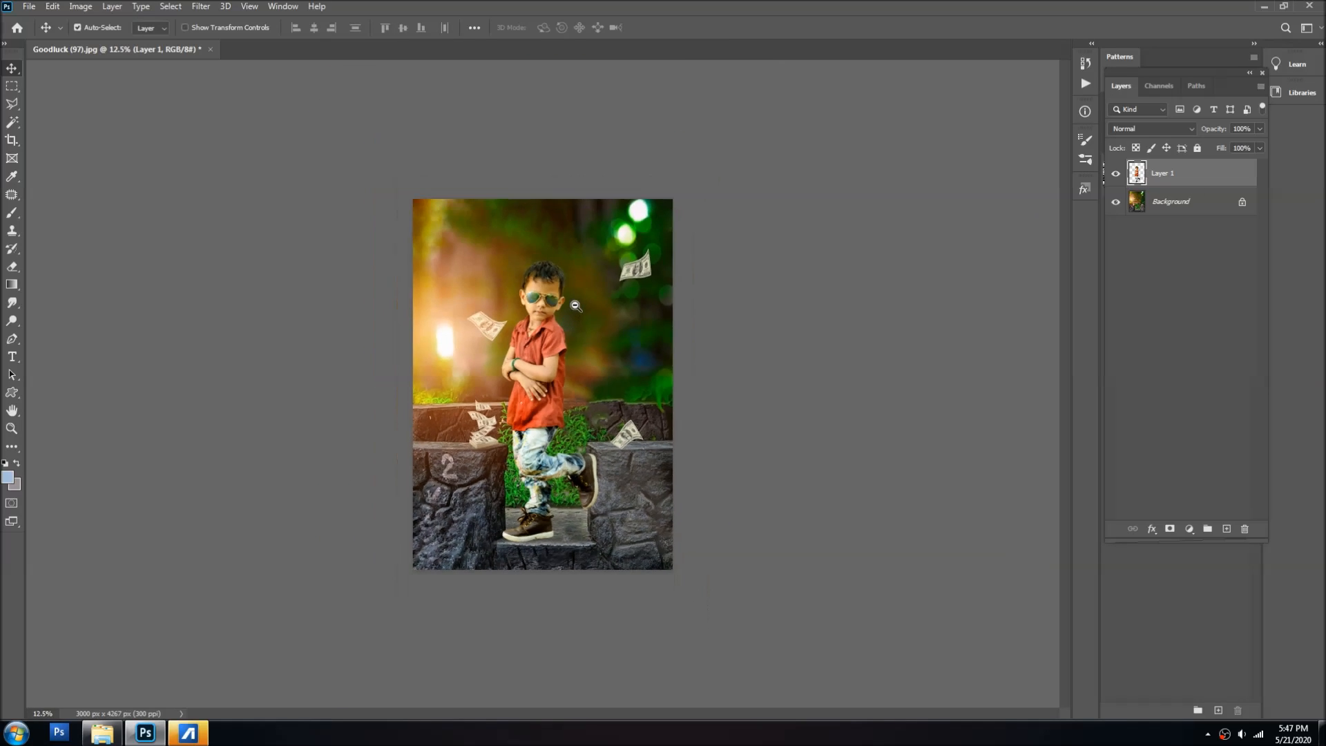
key("ctrl+0")
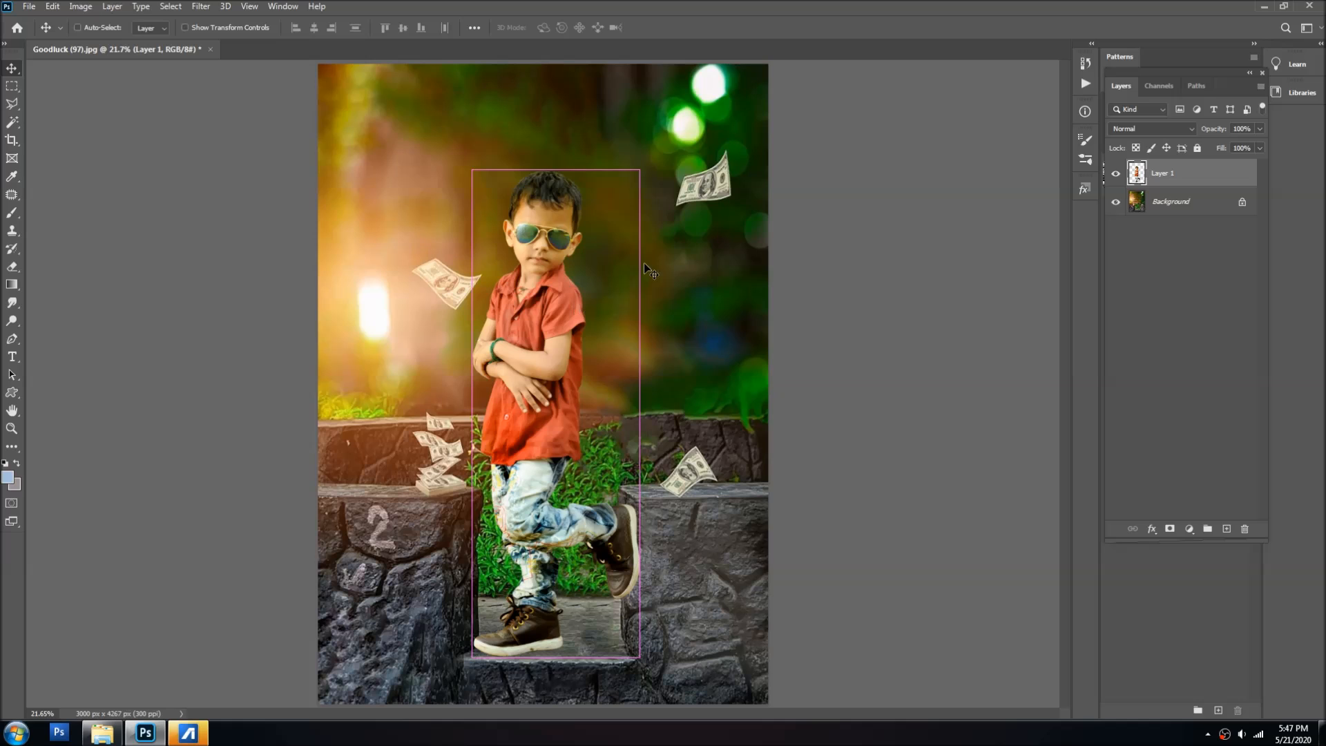
Open the Background layer in the Camera Raw Filter and raise Vibrance to +92
right_click(686, 222)
left_click(712, 246)
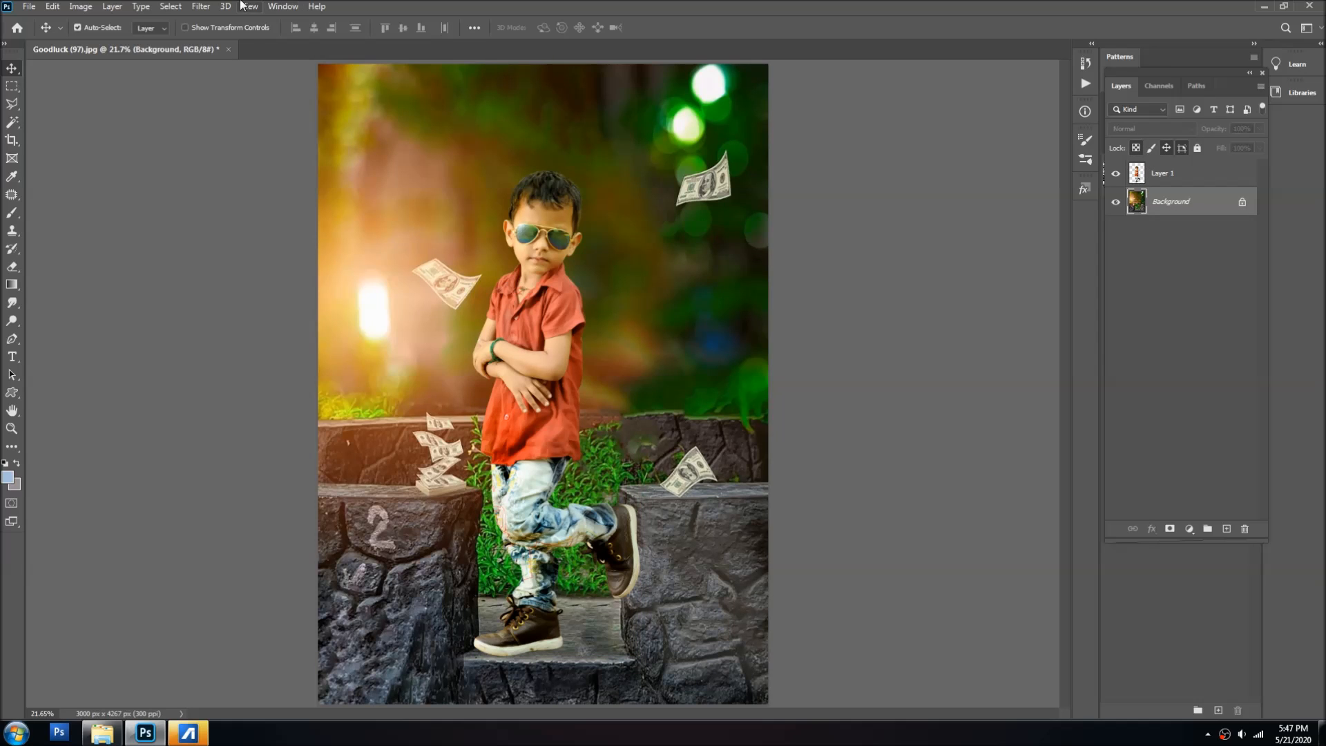
left_click(201, 6)
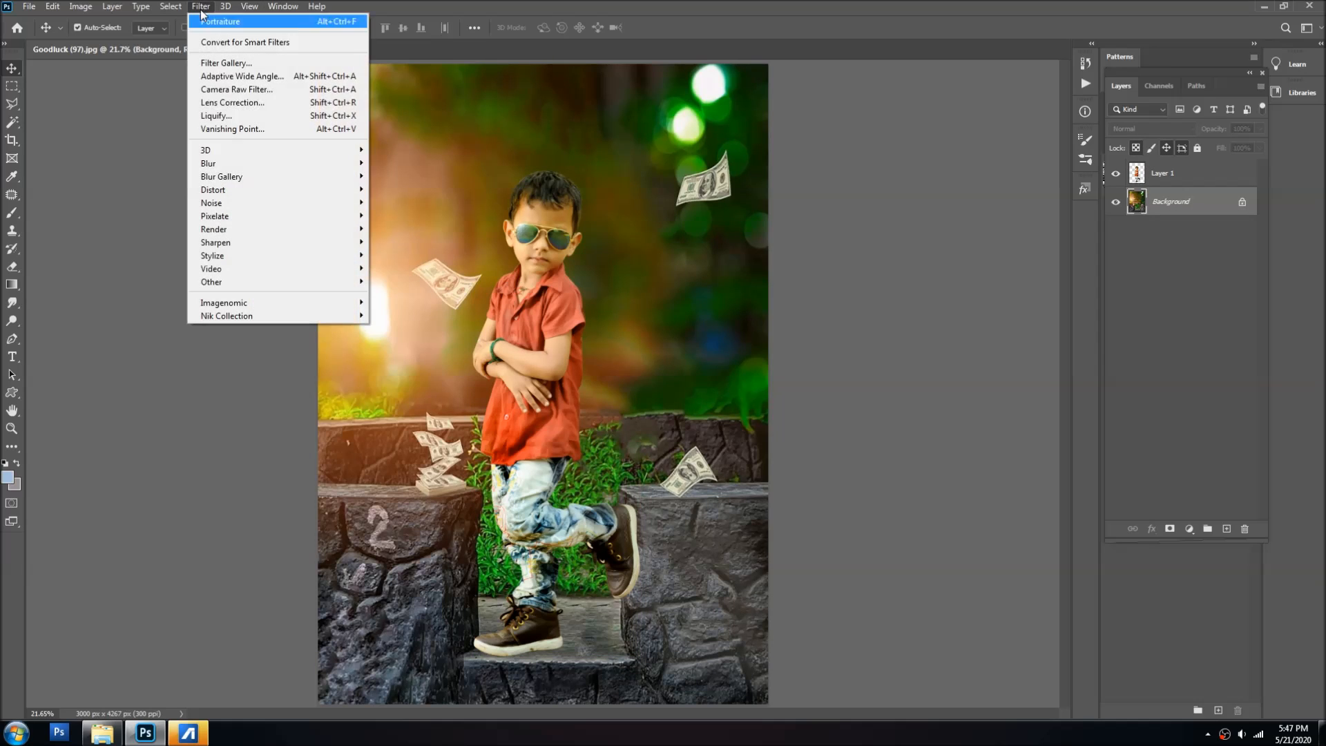
left_click(247, 90)
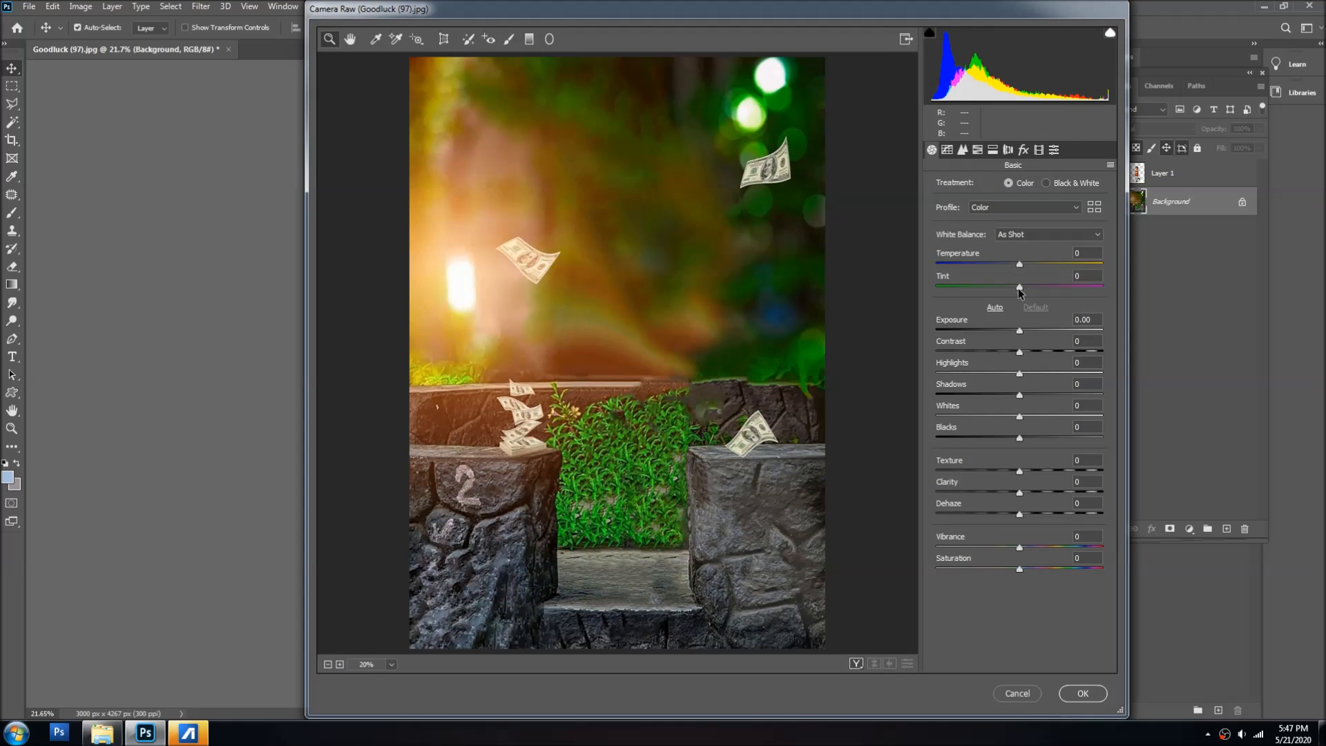
left_click(1018, 288)
left_click(1043, 546)
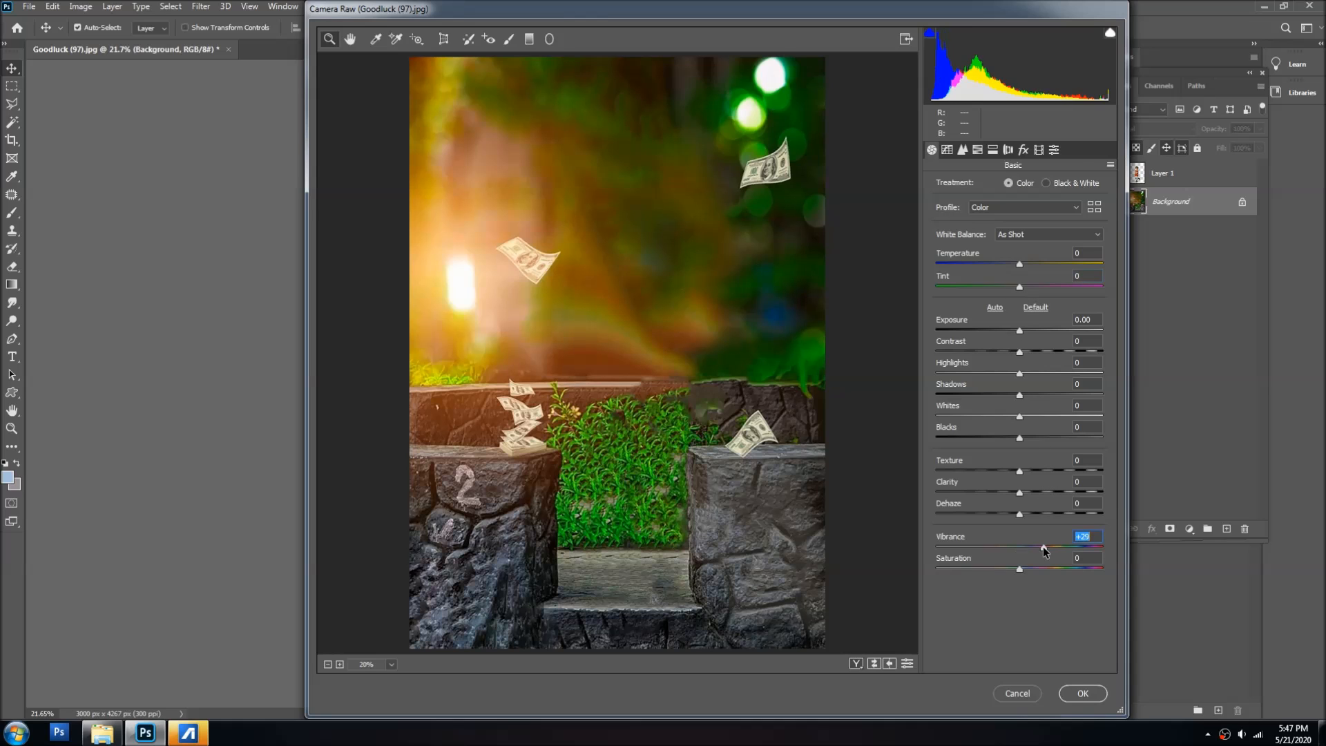
left_click_drag(1043, 549, 1075, 550)
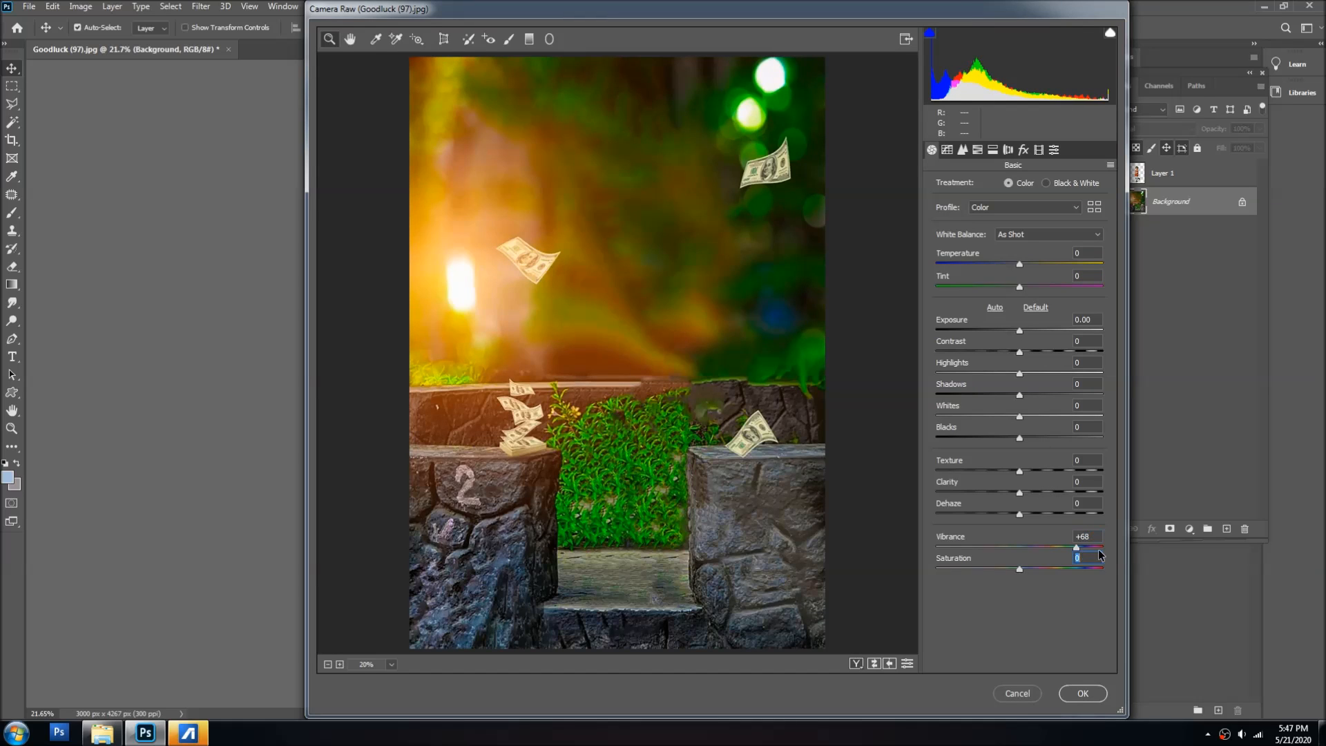
left_click(1078, 538)
left_click_drag(1085, 549, 1095, 548)
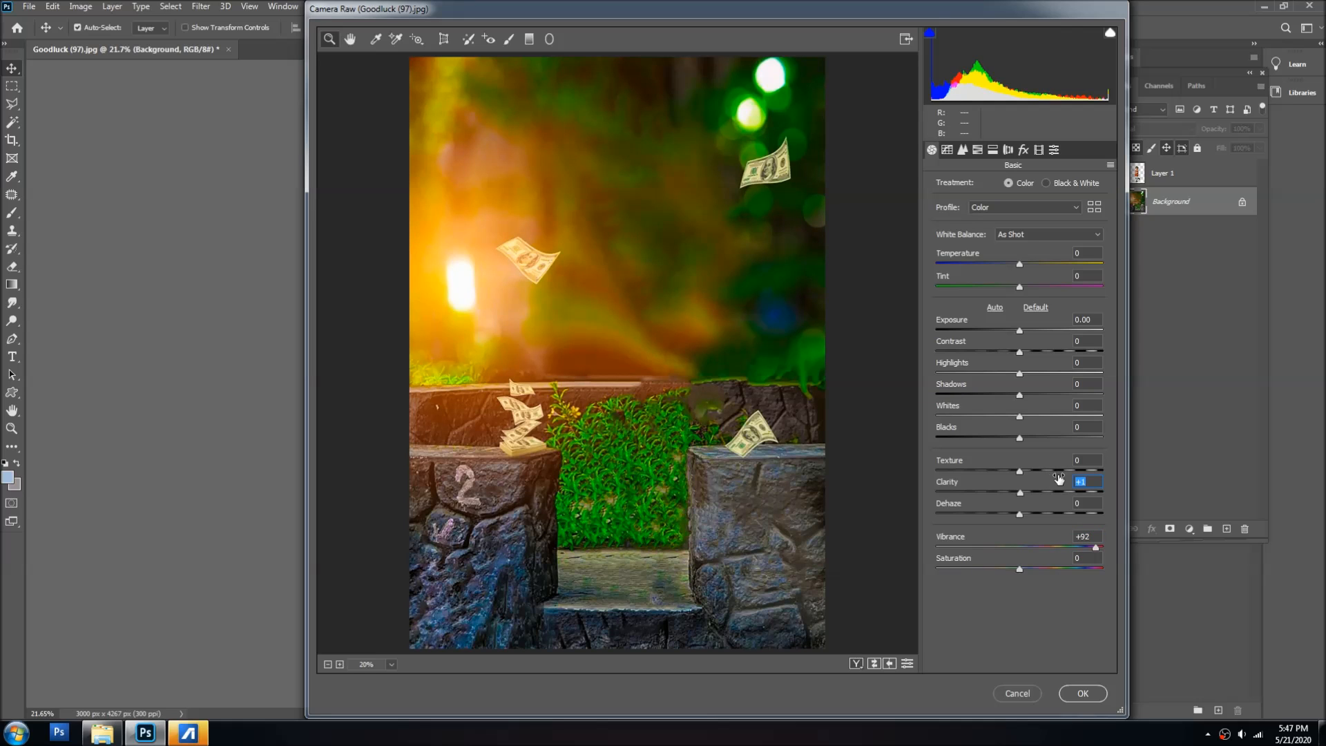
Set Texture to +86, Clarity to +60, Dehaze to +24, Vibrance to +52 and Saturation to +46
left_click_drag(1059, 471, 1061, 527)
left_click(1040, 514)
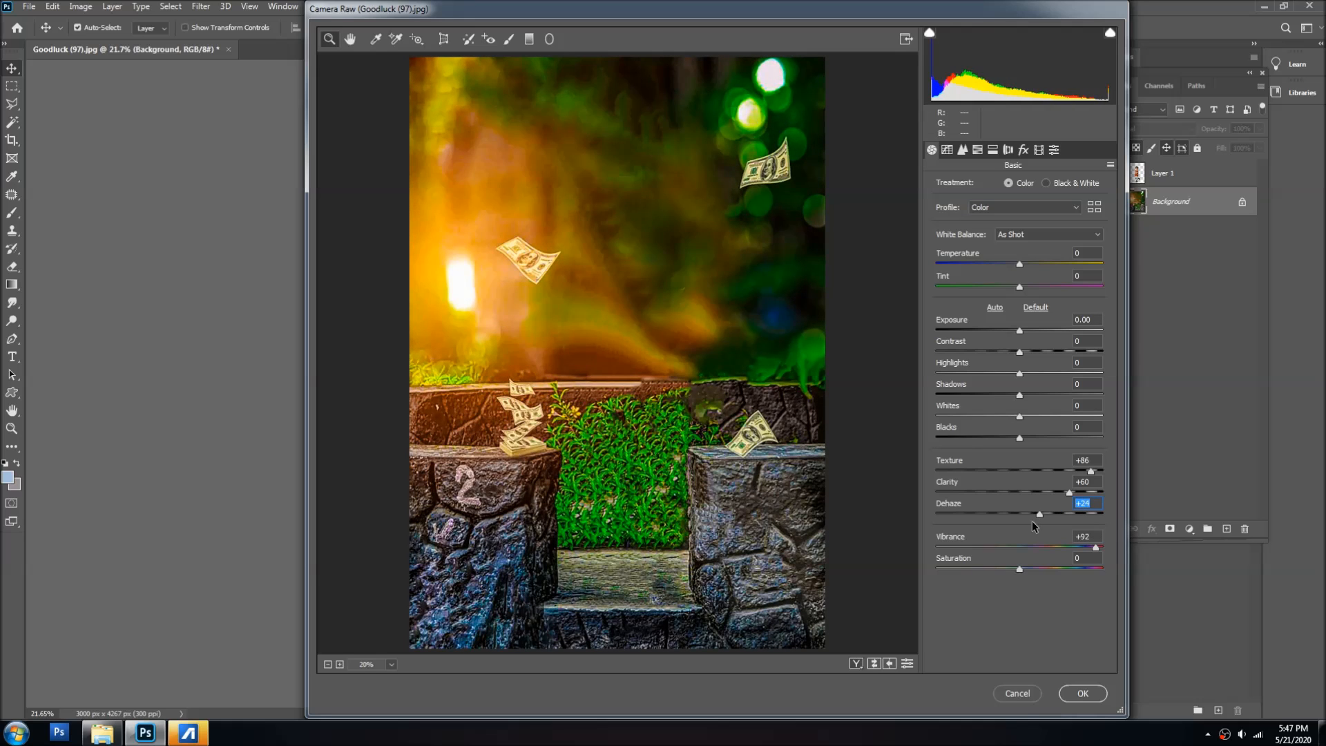
left_click_drag(1038, 569, 1063, 546)
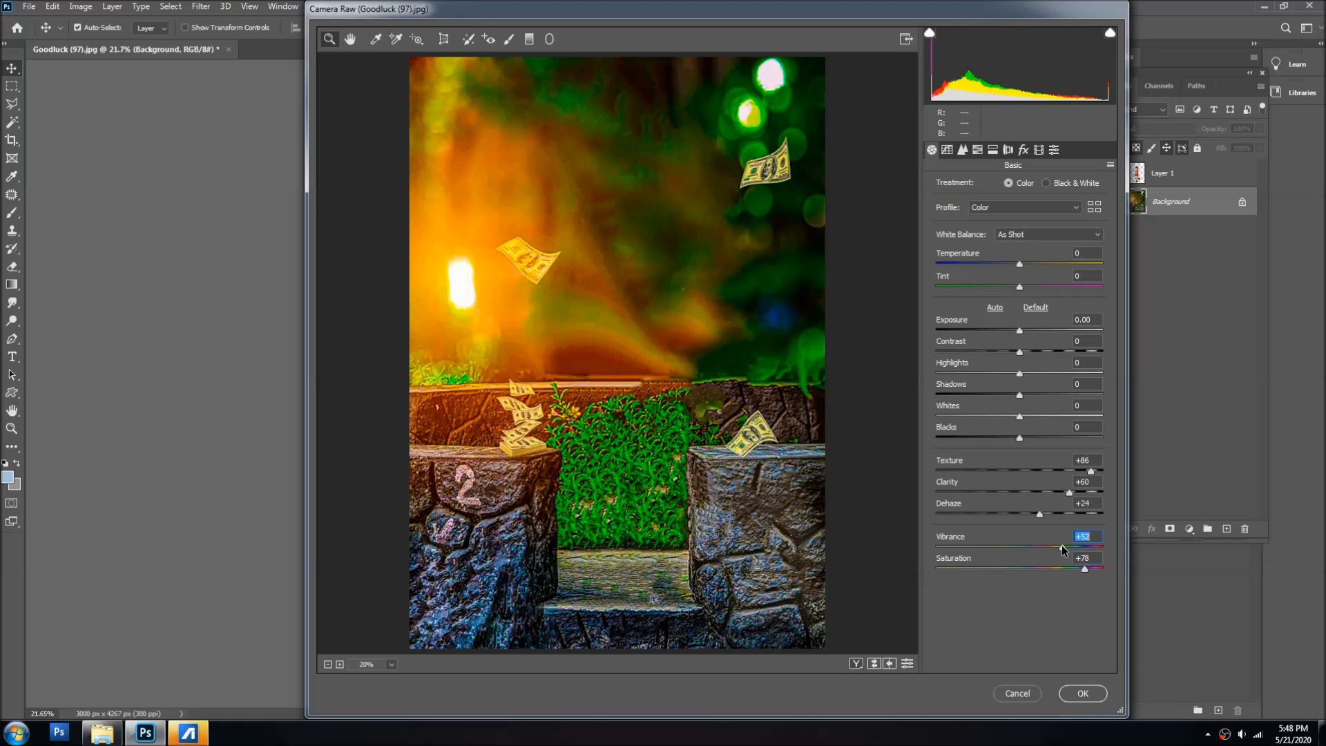
left_click(1057, 568)
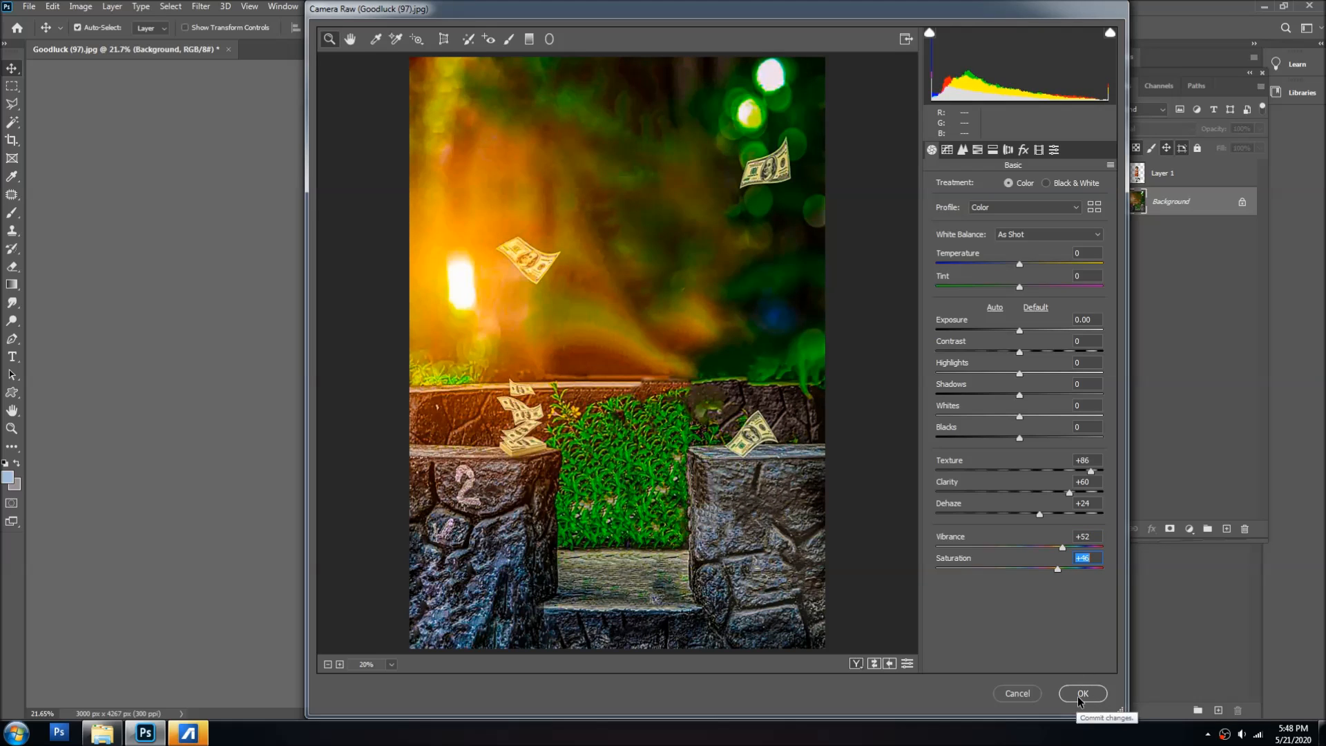
Reduce Texture to +45, fine-tune Clarity to slightly above +45, and apply the Camera Raw adjustments to the background
left_click(1057, 470)
left_click(1057, 492)
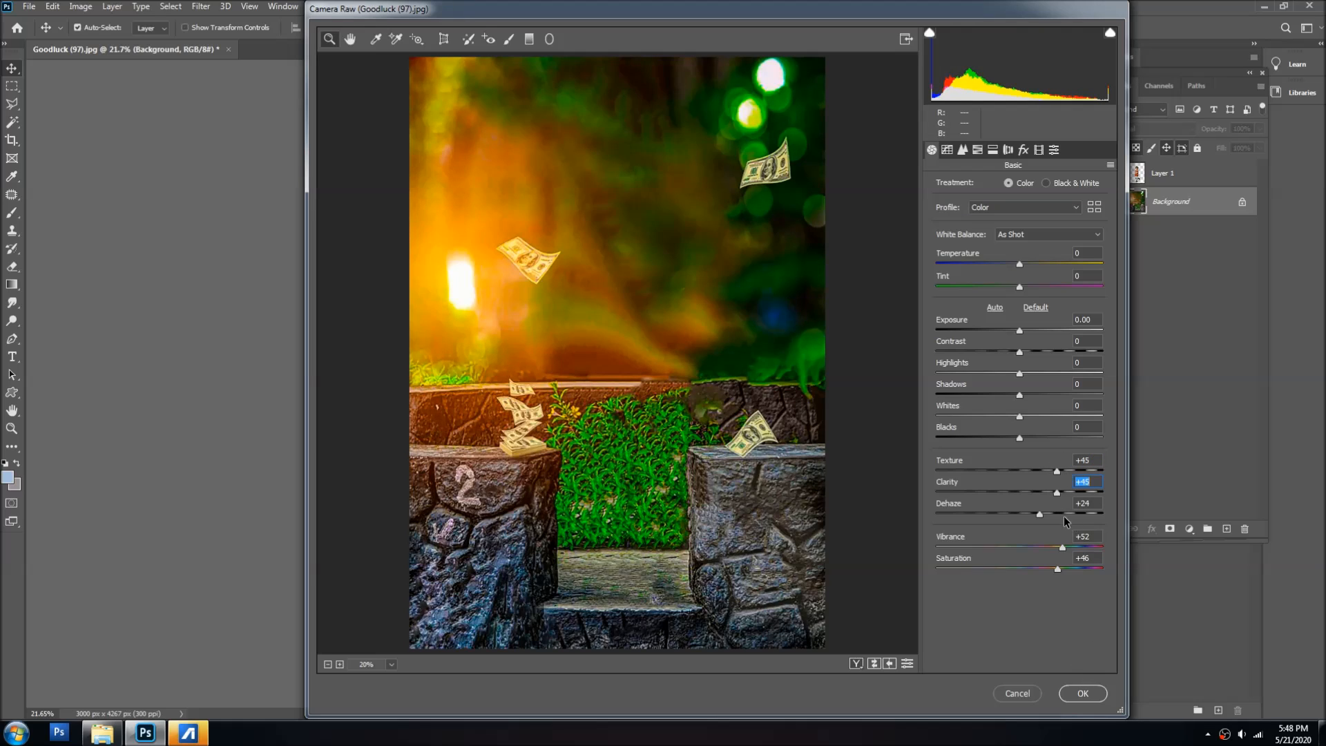
left_click_drag(1073, 492, 1067, 492)
left_click(1083, 693)
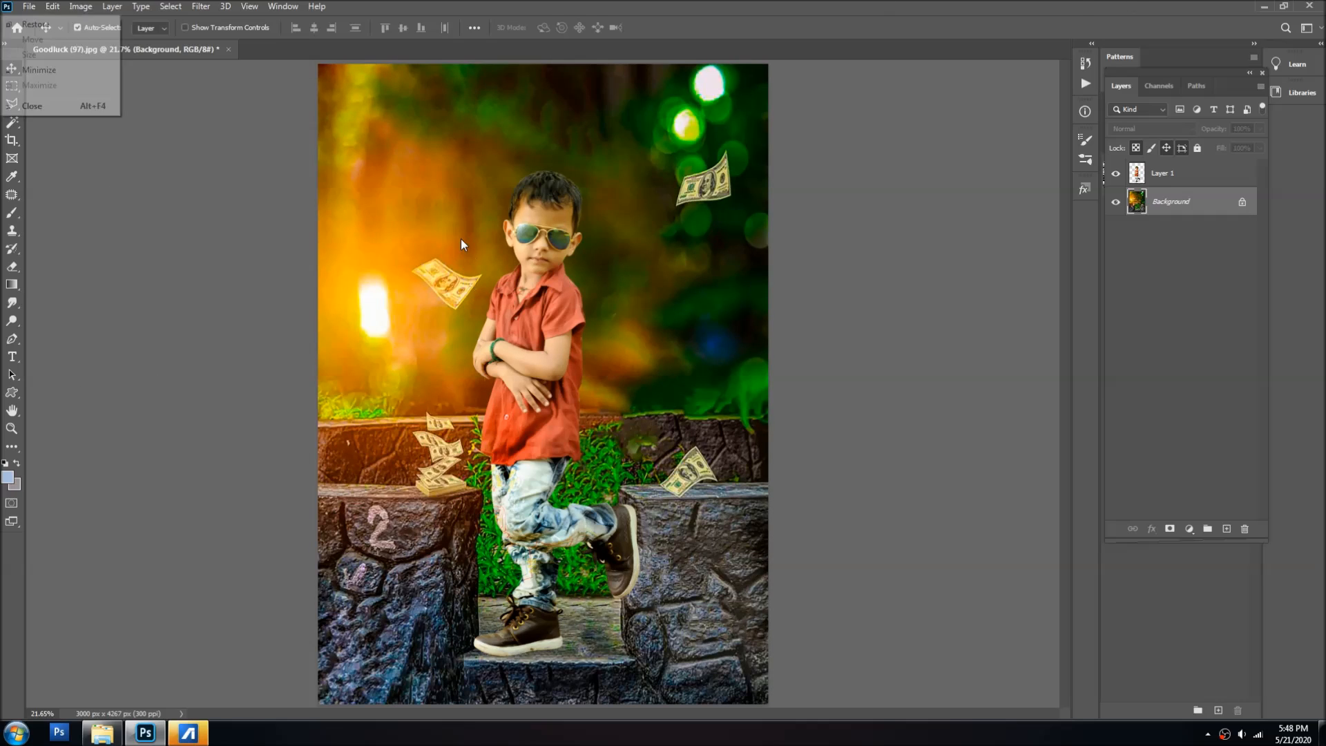
key("ctrl+minus")
key("ctrl+minus")
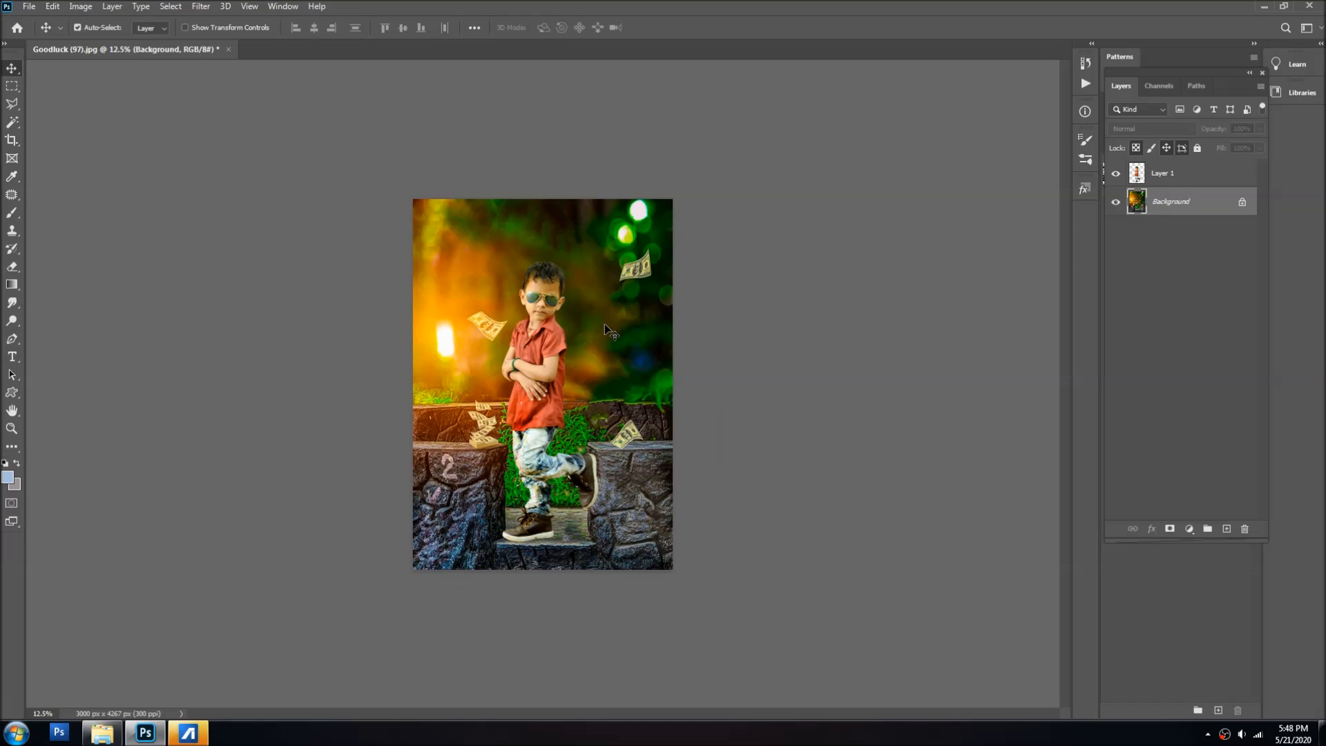
key("ctrl+0")
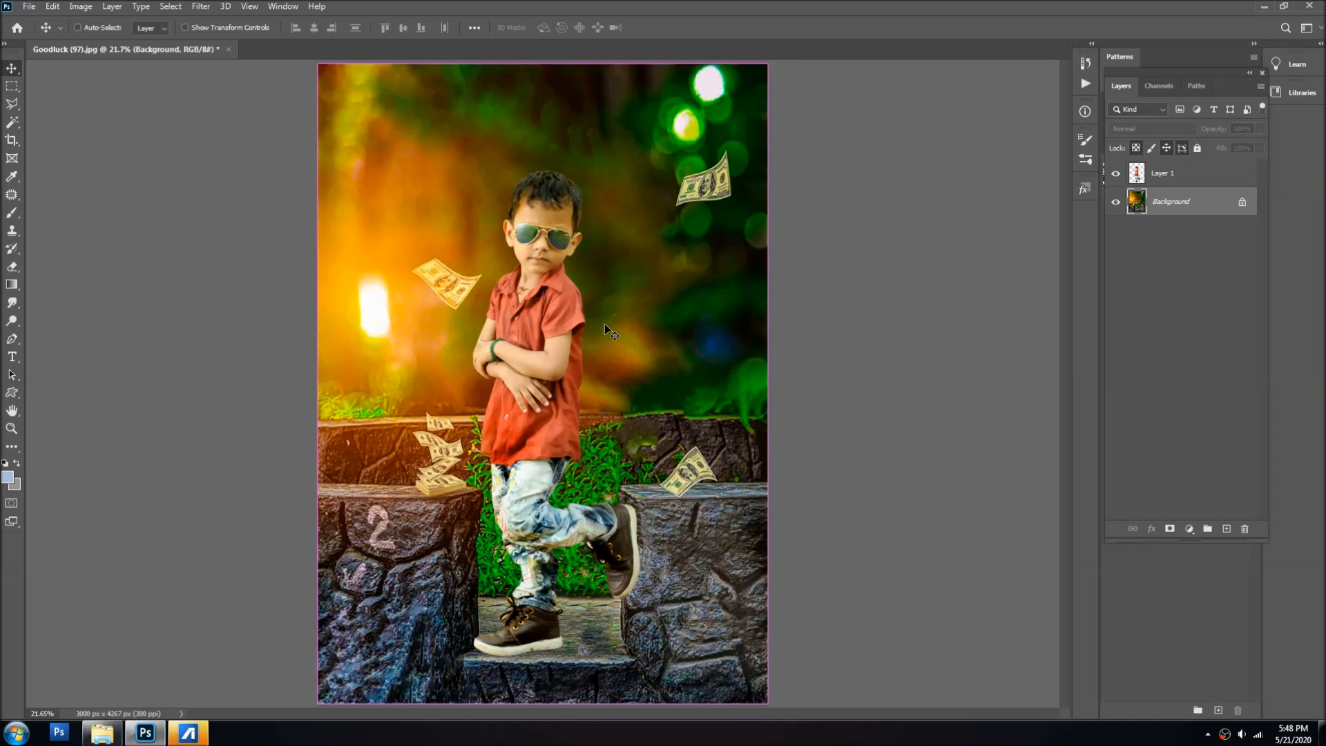
key("ctrl+minus")
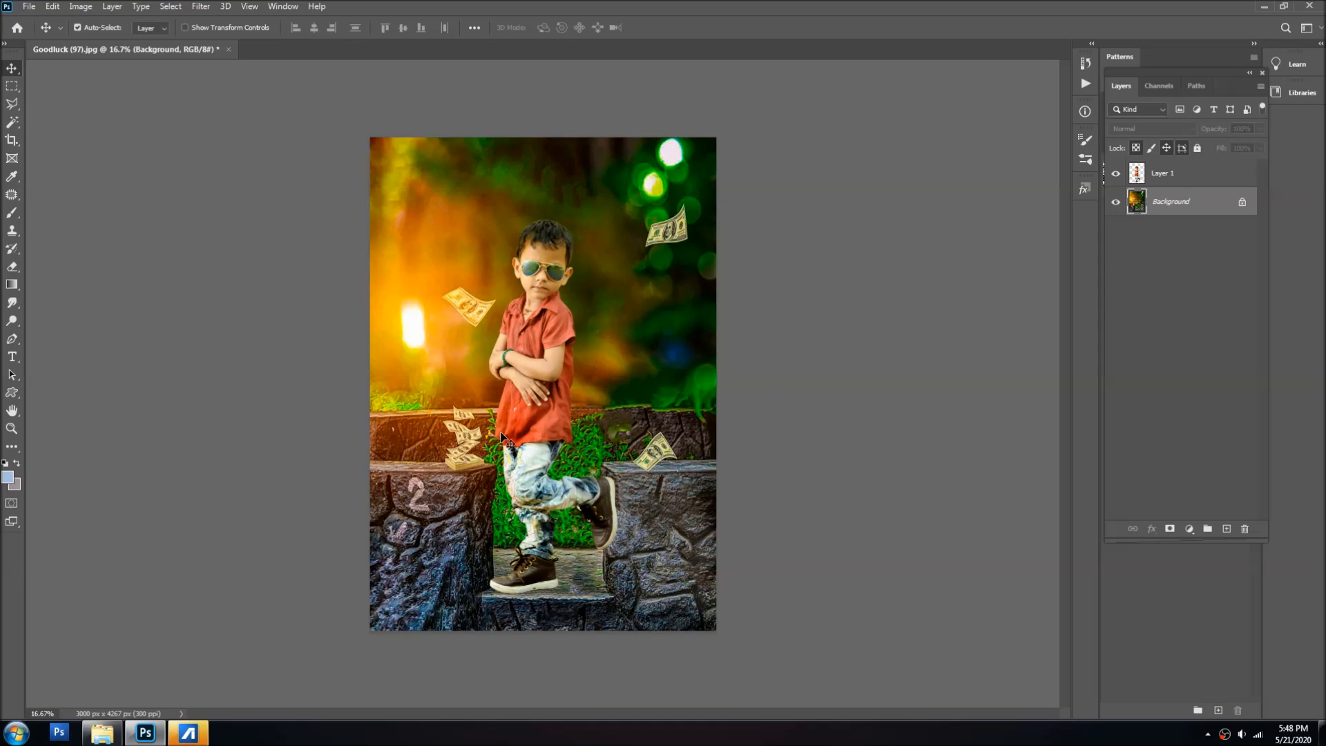
key("ctrl+0")
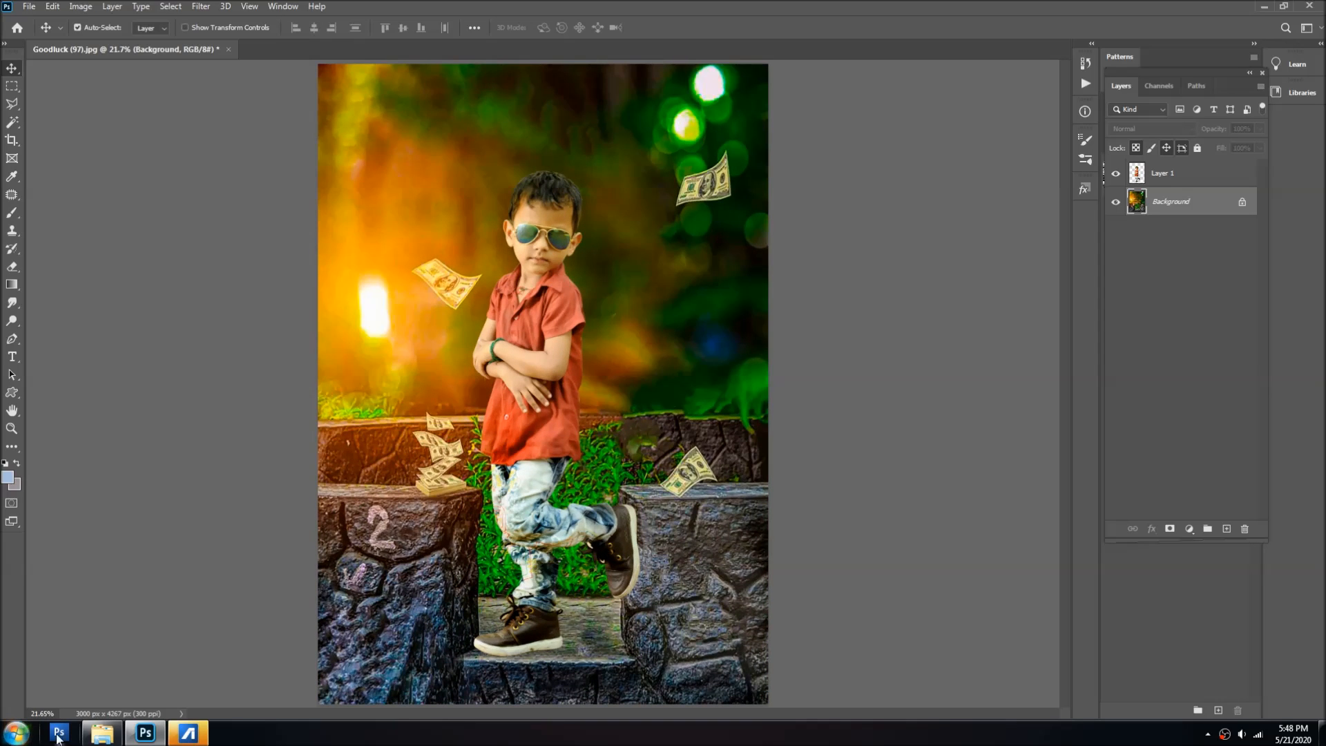
Switch to the file explorer and open the My Png Texts folder within CB Editing's 700 Full HD background collection
left_click(102, 734)
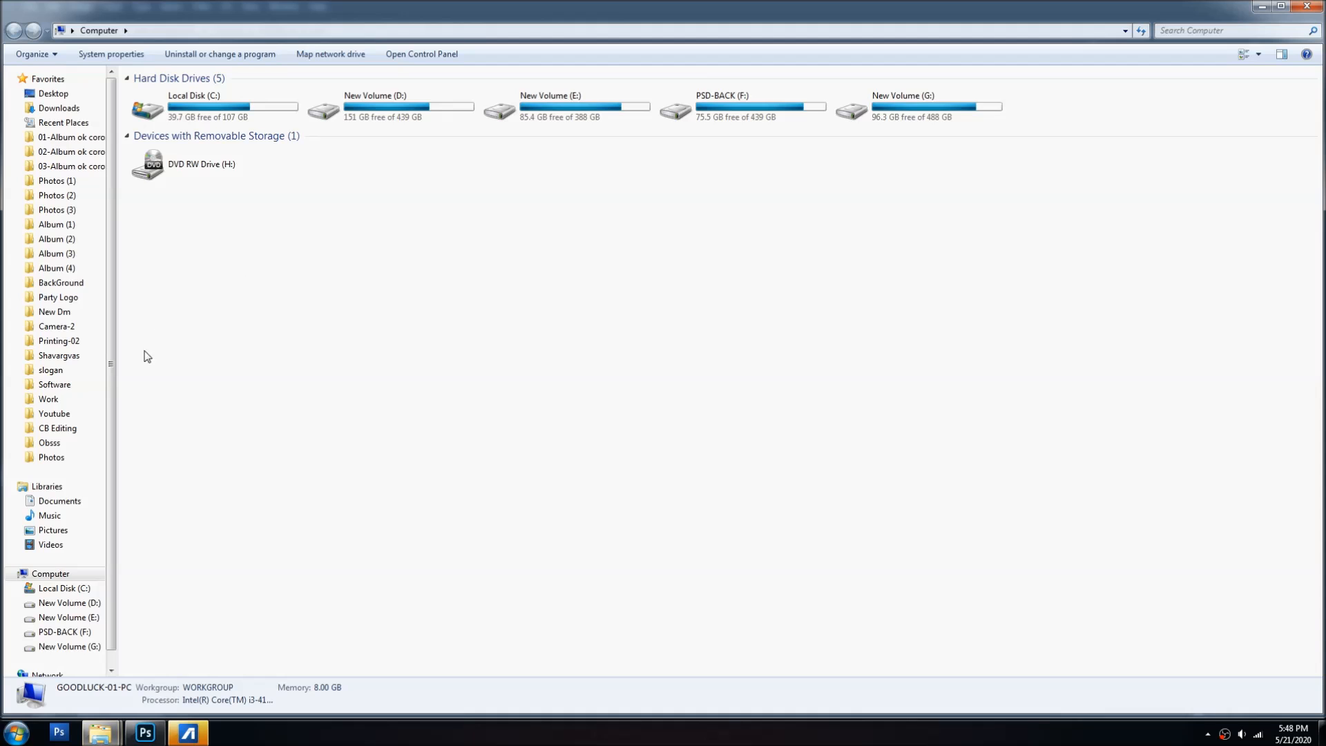
left_click(72, 429)
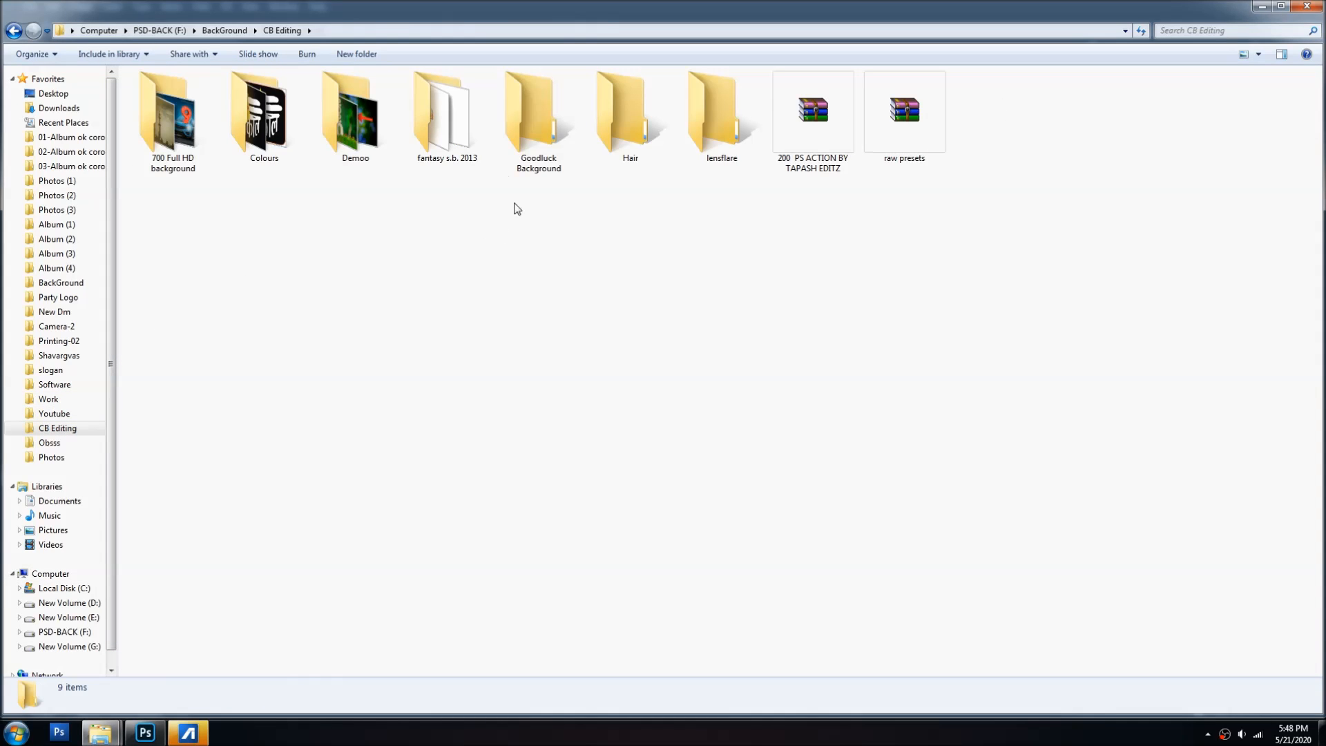
double_click(180, 123)
double_click(719, 138)
left_click(161, 139)
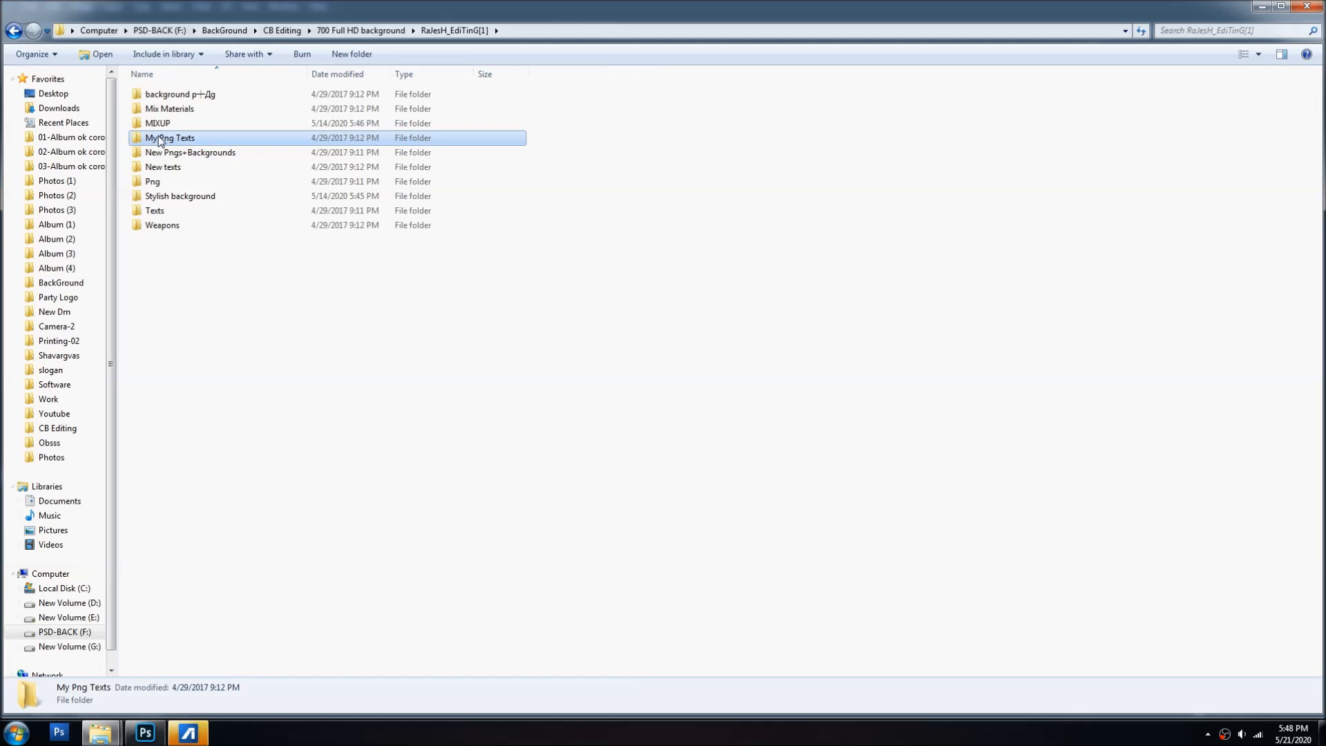
double_click(161, 138)
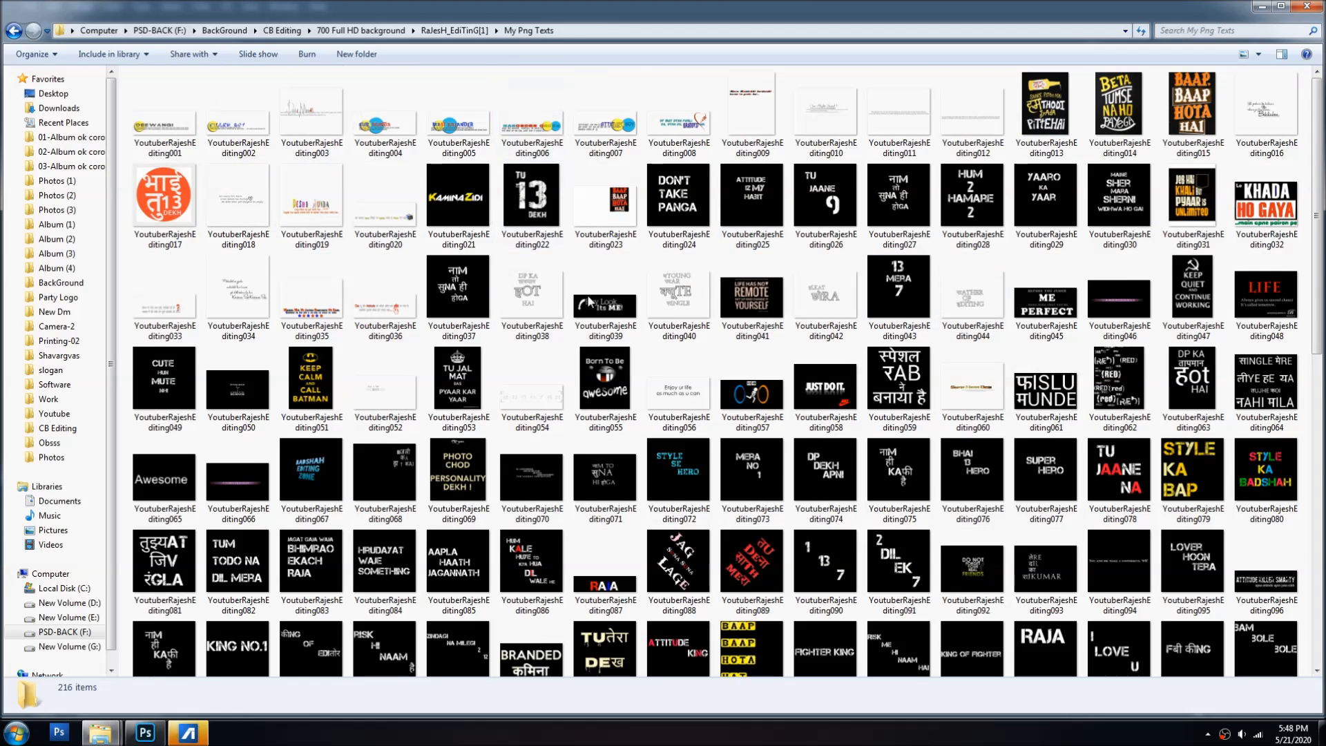
Find the multicoloured "STYLE KA BADSHAH" image, YoutuberRajeshEditing080.png, and open it in Photoshop
scroll(589, 301, "down", 5)
scroll(708, 413, "up", 2)
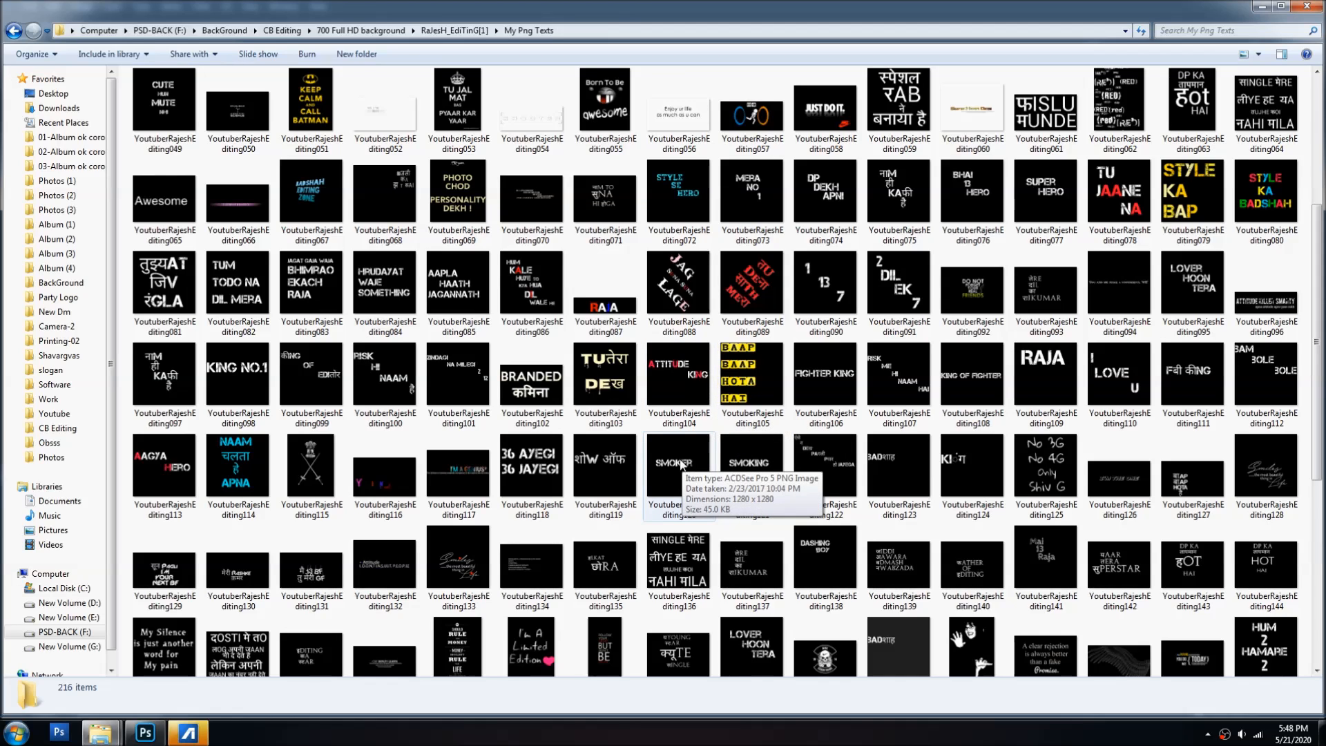
left_click_drag(1269, 182, 586, 168)
key("alt+Tab")
key("alt+Tab")
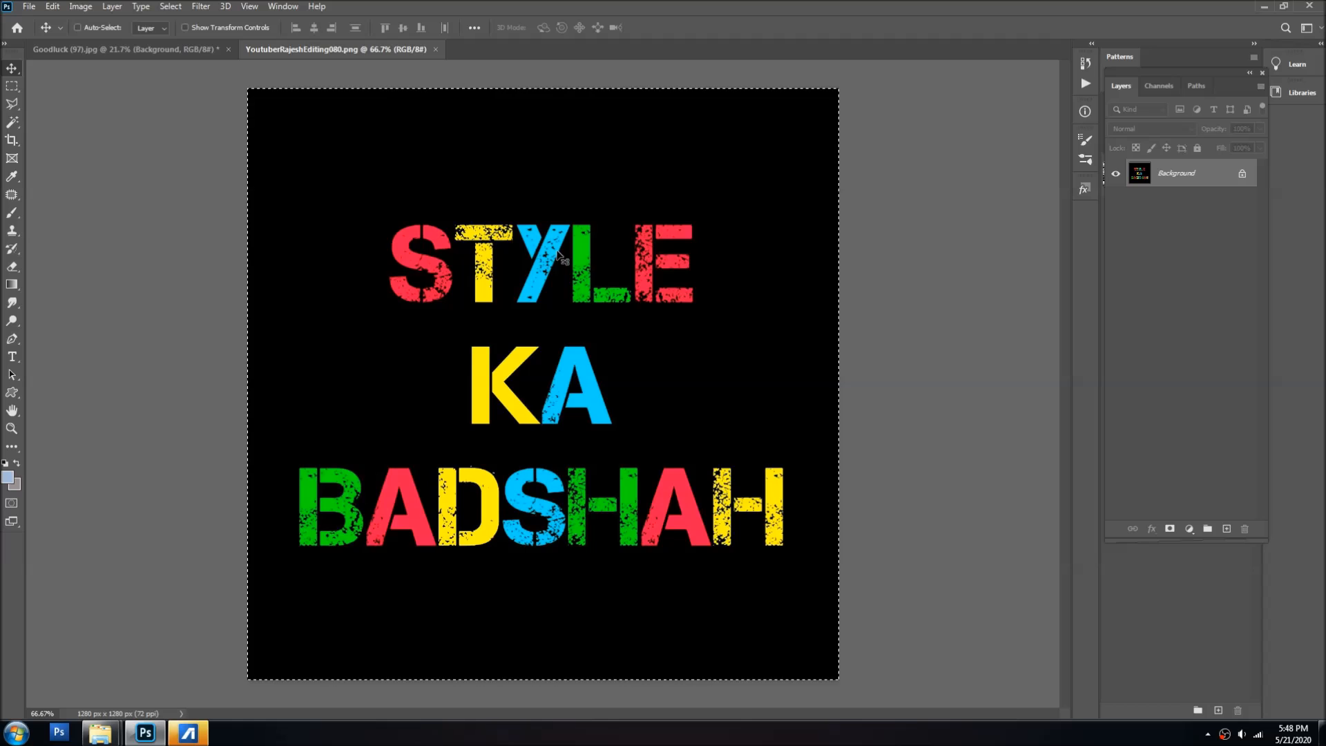
Copy the whole text image, close its document, and paste it into the boy composite beneath his layer
key("ctrl+c")
key("ctrl+w")
key("ctrl+v")
Scale the pasted text image down and place it over the stone block at the picture's lower left
key("ctrl+t")
left_click_drag(591, 394, 476, 170)
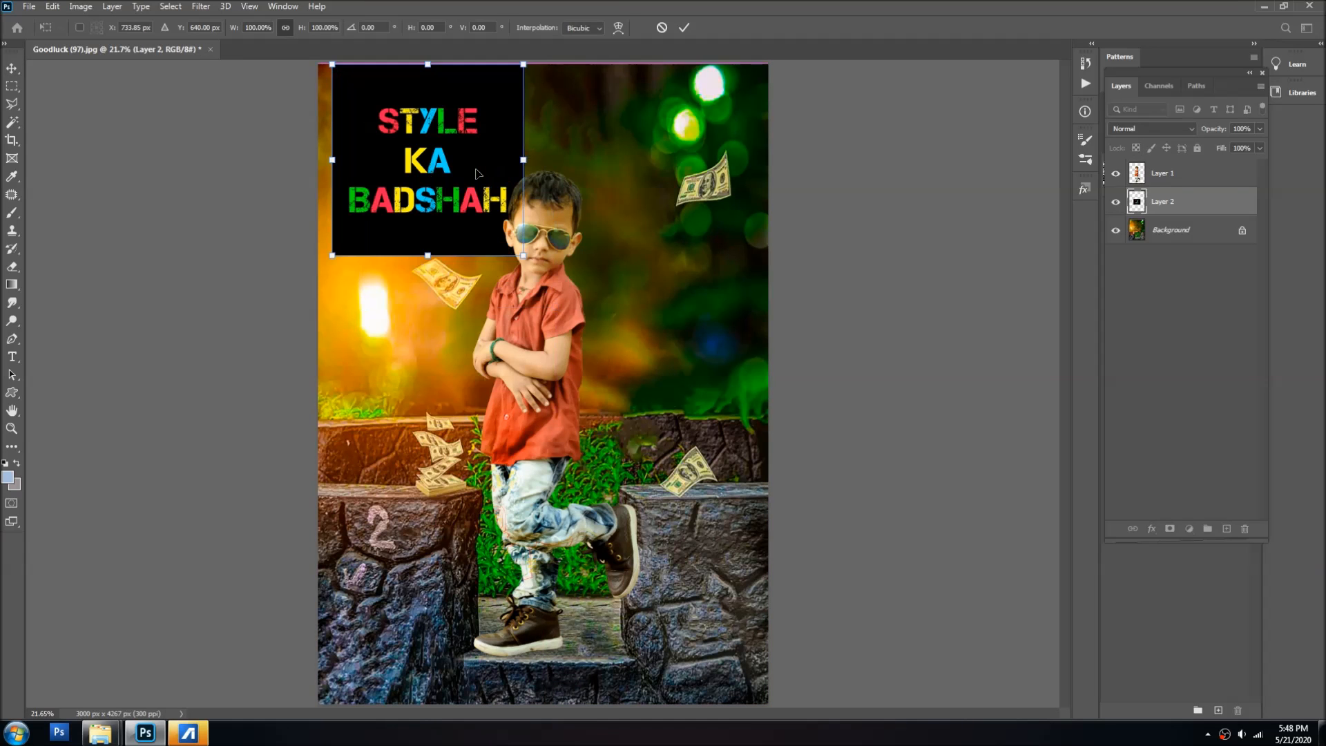
left_click_drag(524, 255, 471, 202)
left_click_drag(413, 128, 409, 578)
left_click_drag(472, 548, 424, 582)
key("Return")
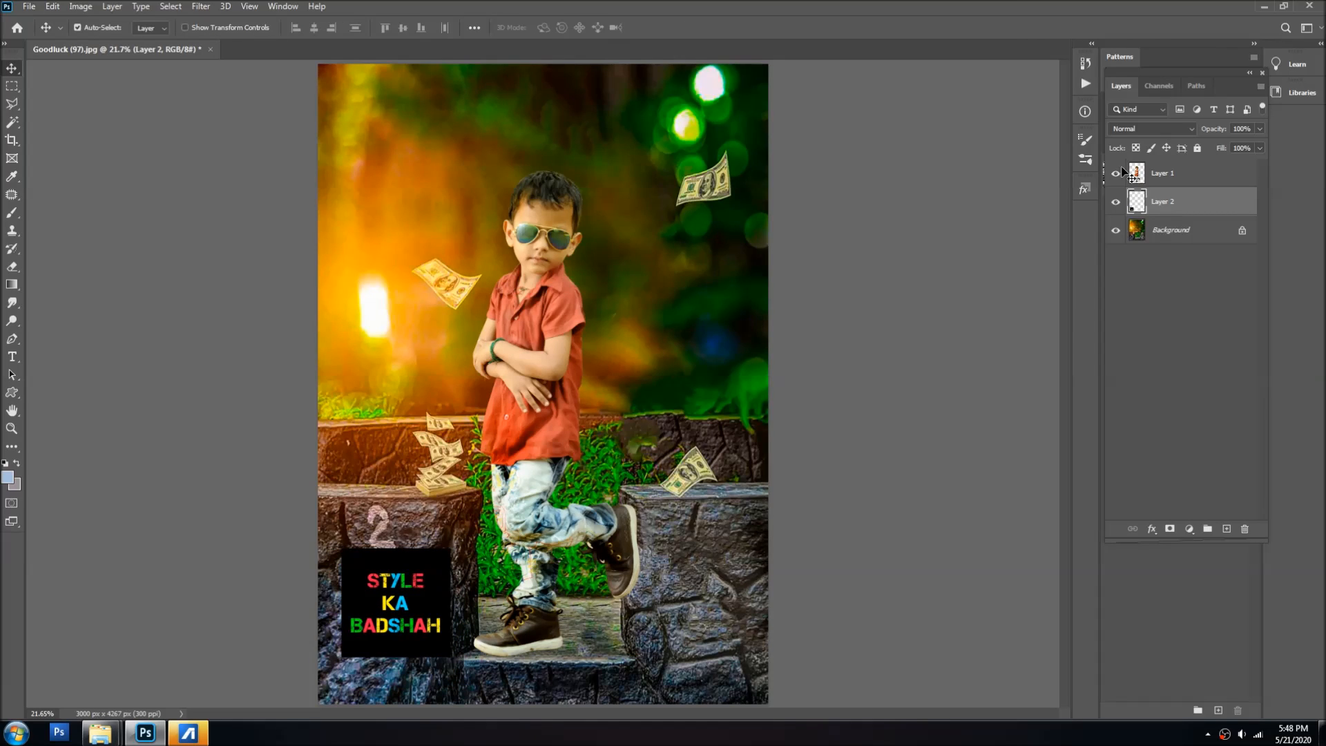
Set the text layer's blend mode to Color Dodge and place the text, slightly enlarged, in the picture's upper-left corner
left_click(1118, 128)
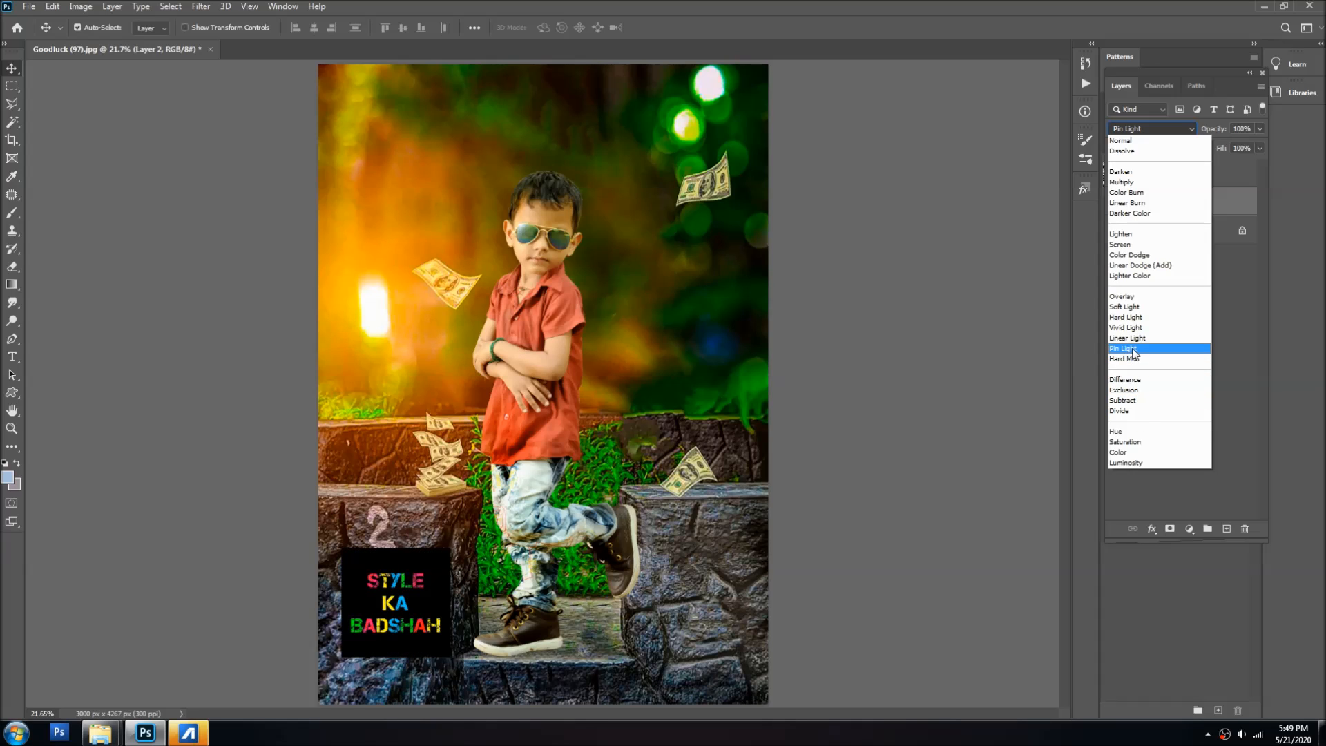
left_click(1136, 255)
left_click_drag(403, 579, 411, 103)
key("ctrl+t")
left_click_drag(449, 176, 485, 193)
left_click_drag(433, 121, 431, 115)
key("Return")
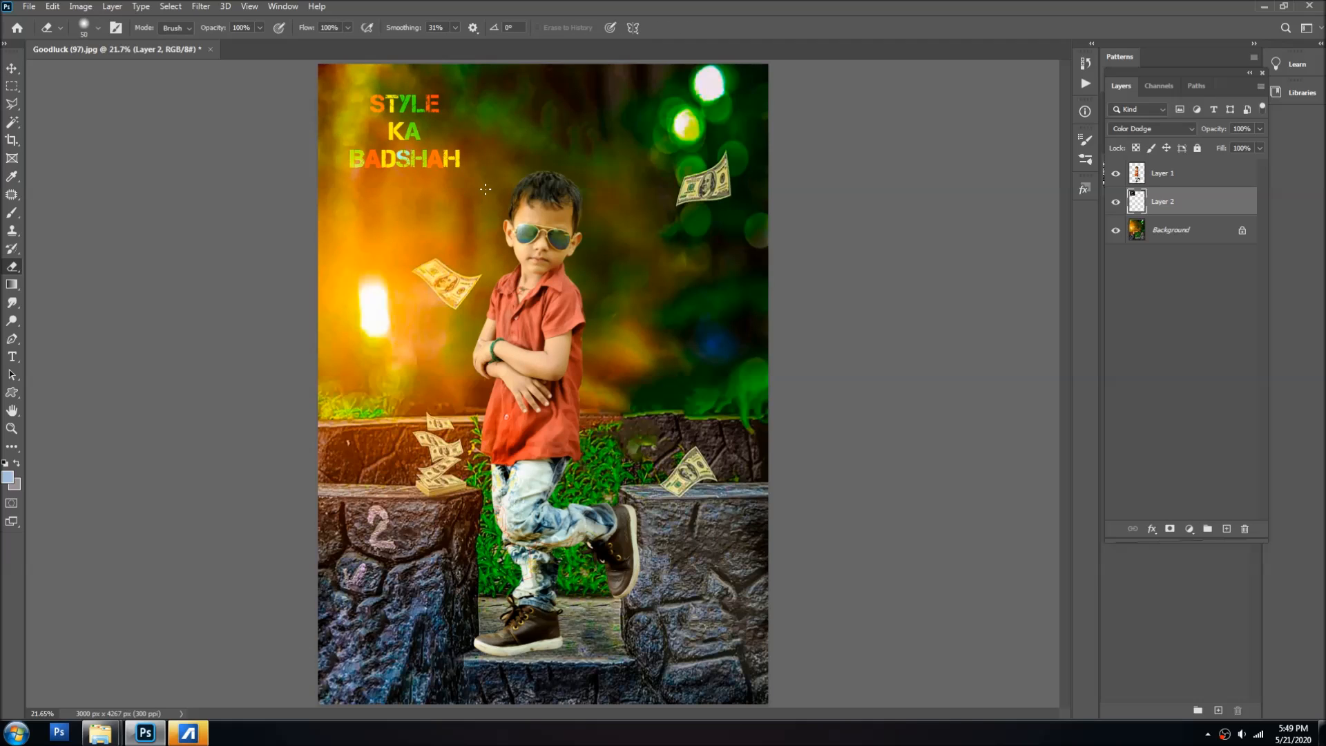
key("bracketleft")
key("bracketleft")
key("bracketleft")
key("v")
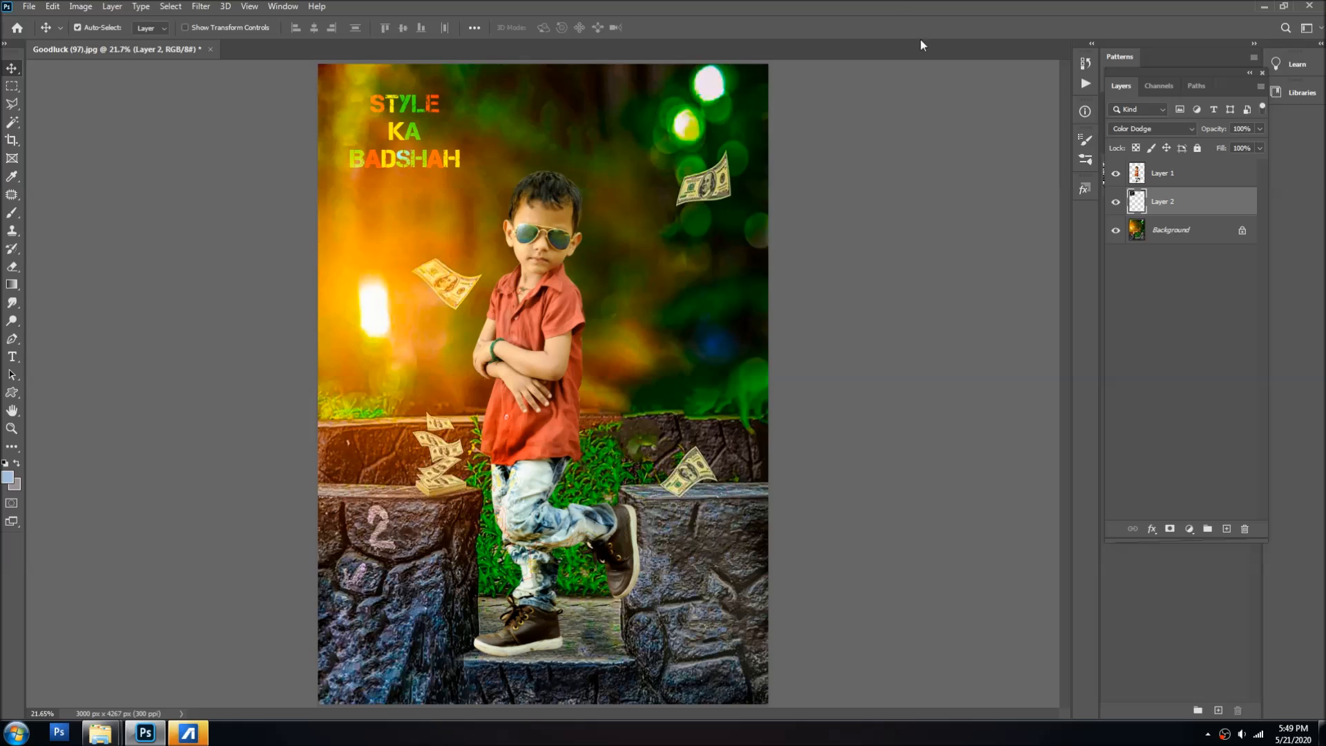
Merge all layers into the background and duplicate the merged image onto a new layer
key("ctrl")
key("ctrl+shift+e")
key("ctrl+j")
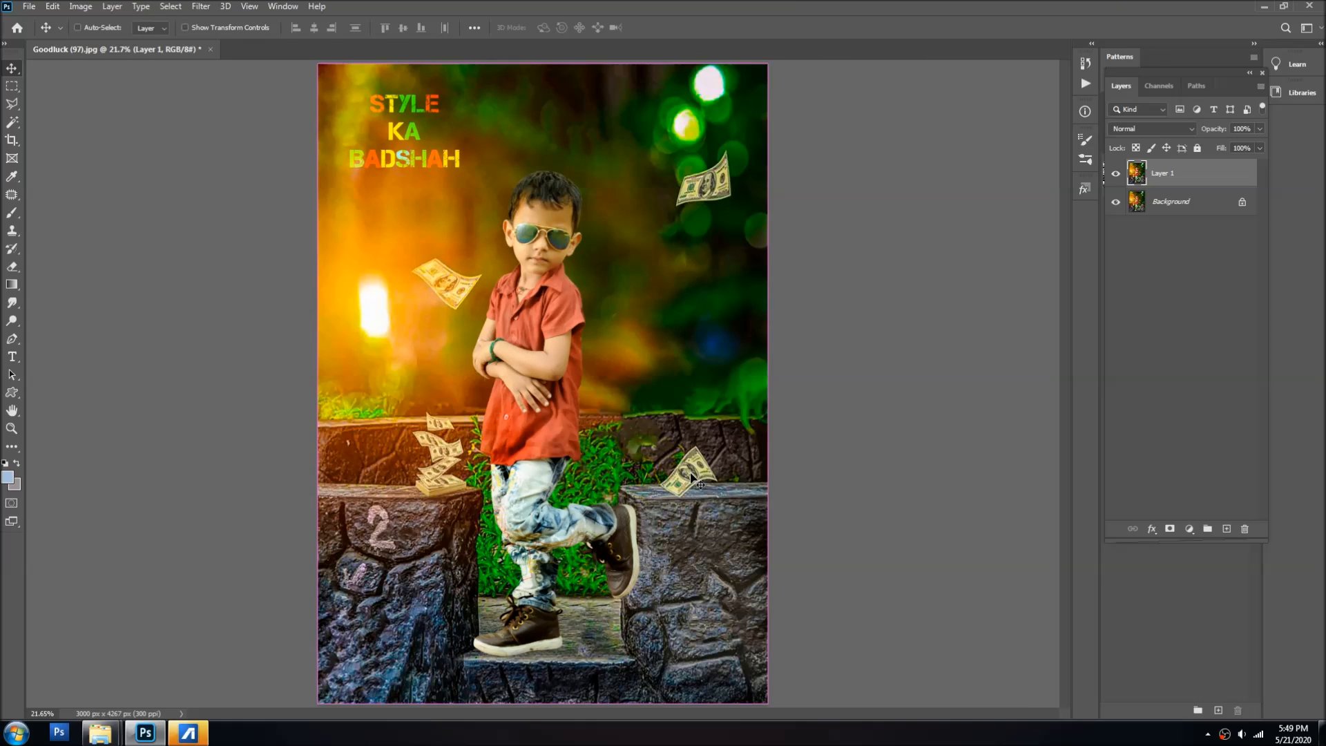
Open the duplicated layer in the Color Efex Pro 4 filter from the Nik Collection
left_click(207, 7)
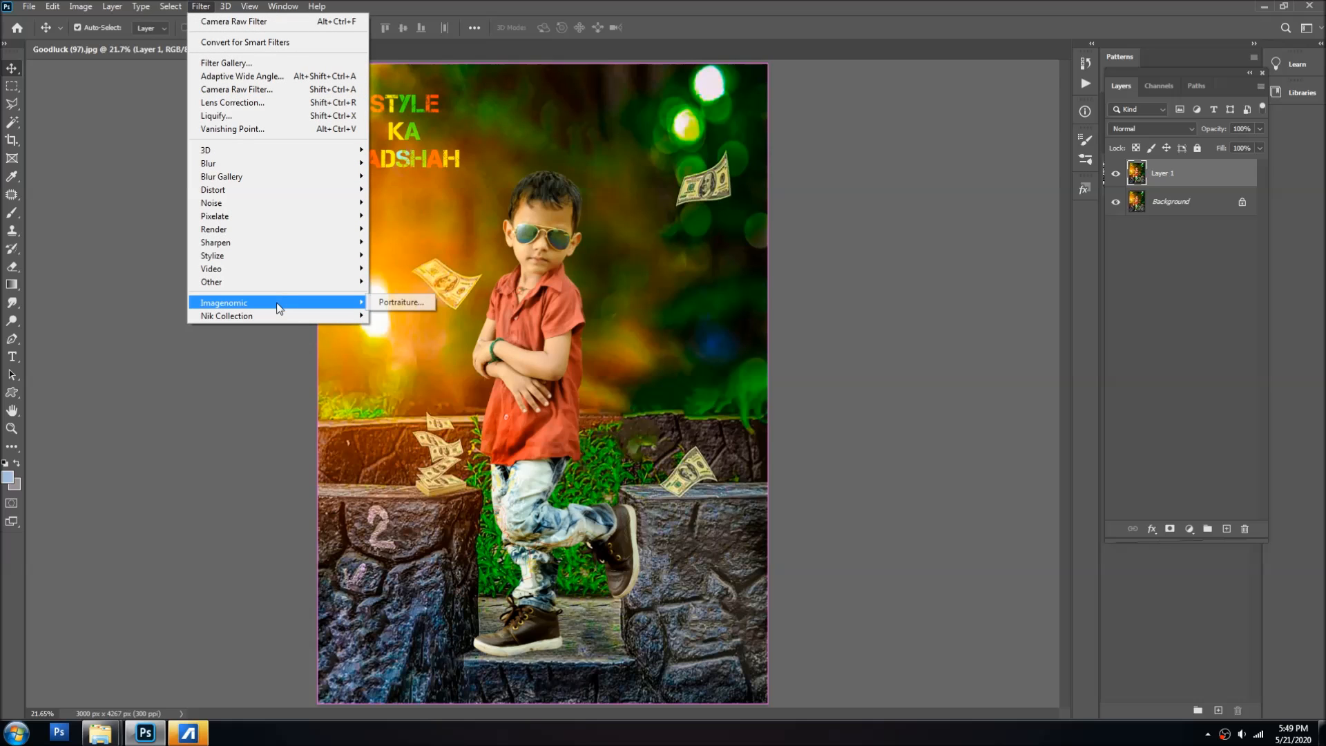
mouse_move(281, 323)
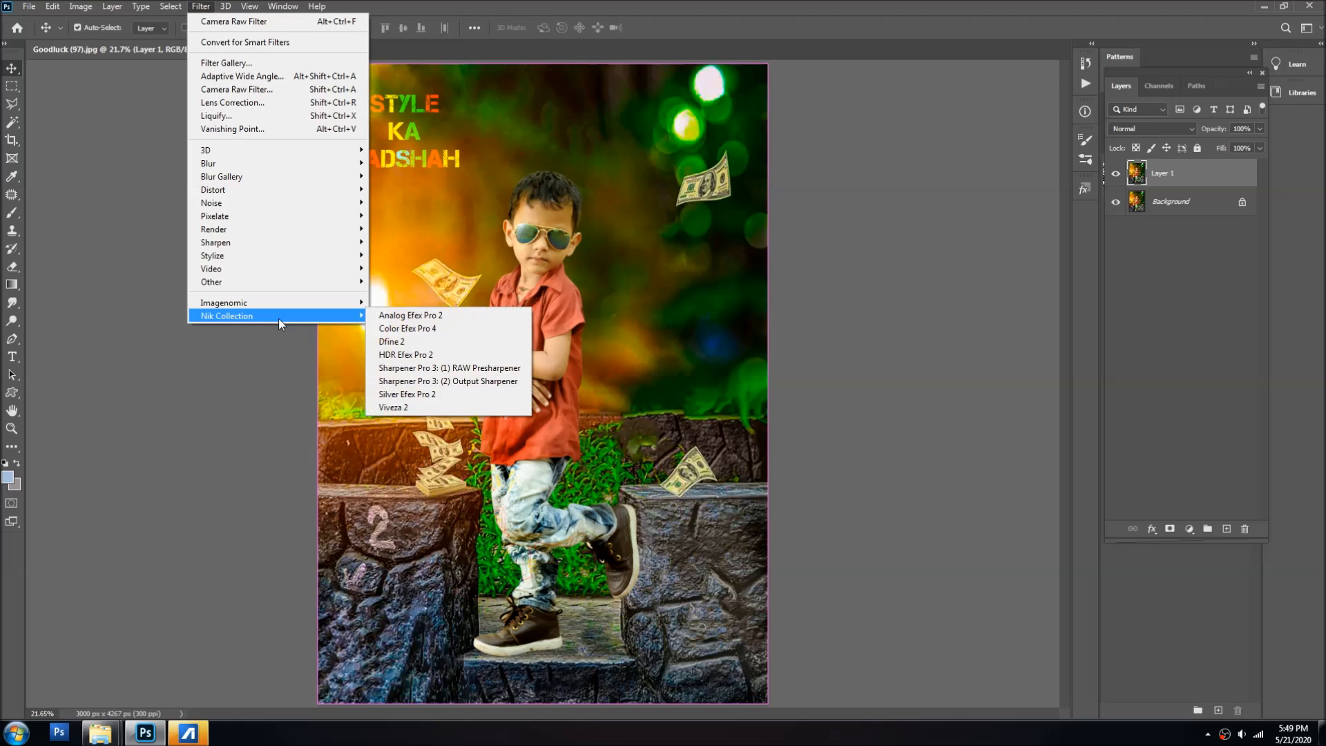
left_click(412, 334)
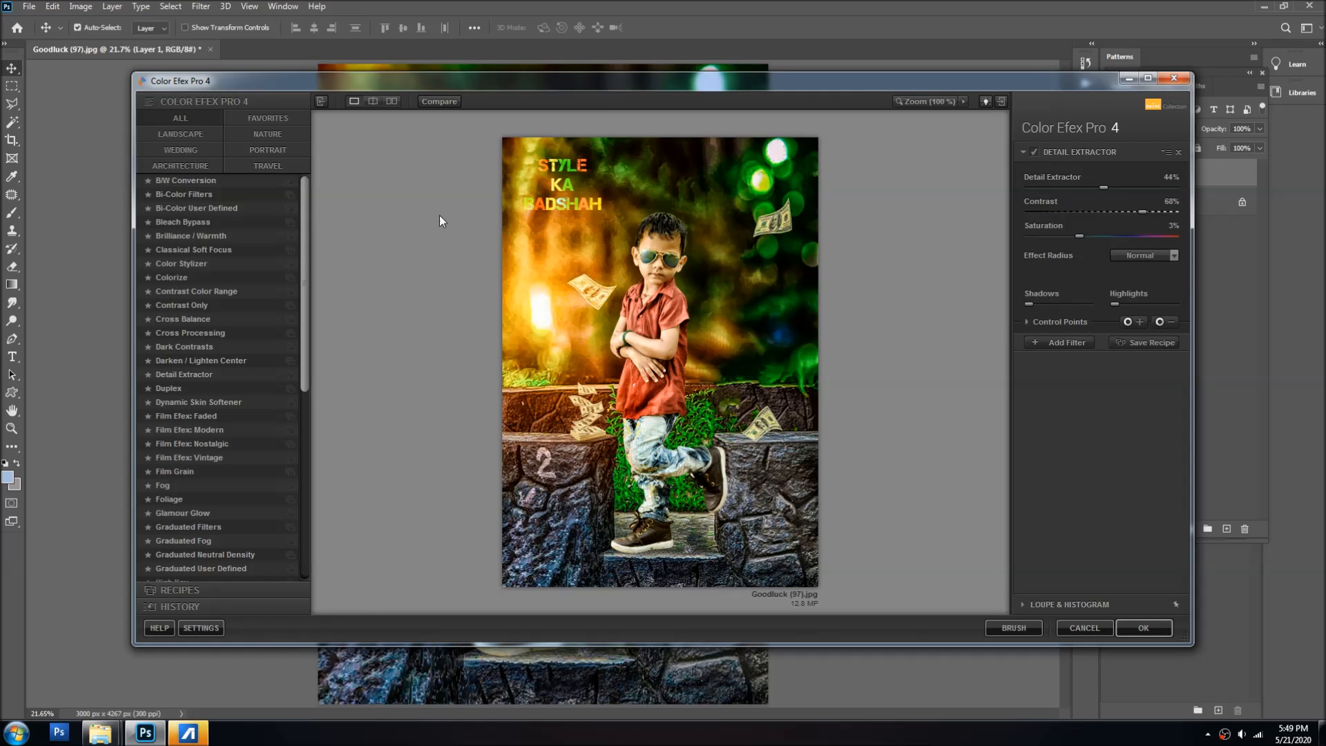
Preview the filter looks from Bi-Color Filters through Contrast Only, including Bleach Bypass, Classical Soft Focus, Color Stylizer and Colorize
left_click(189, 195)
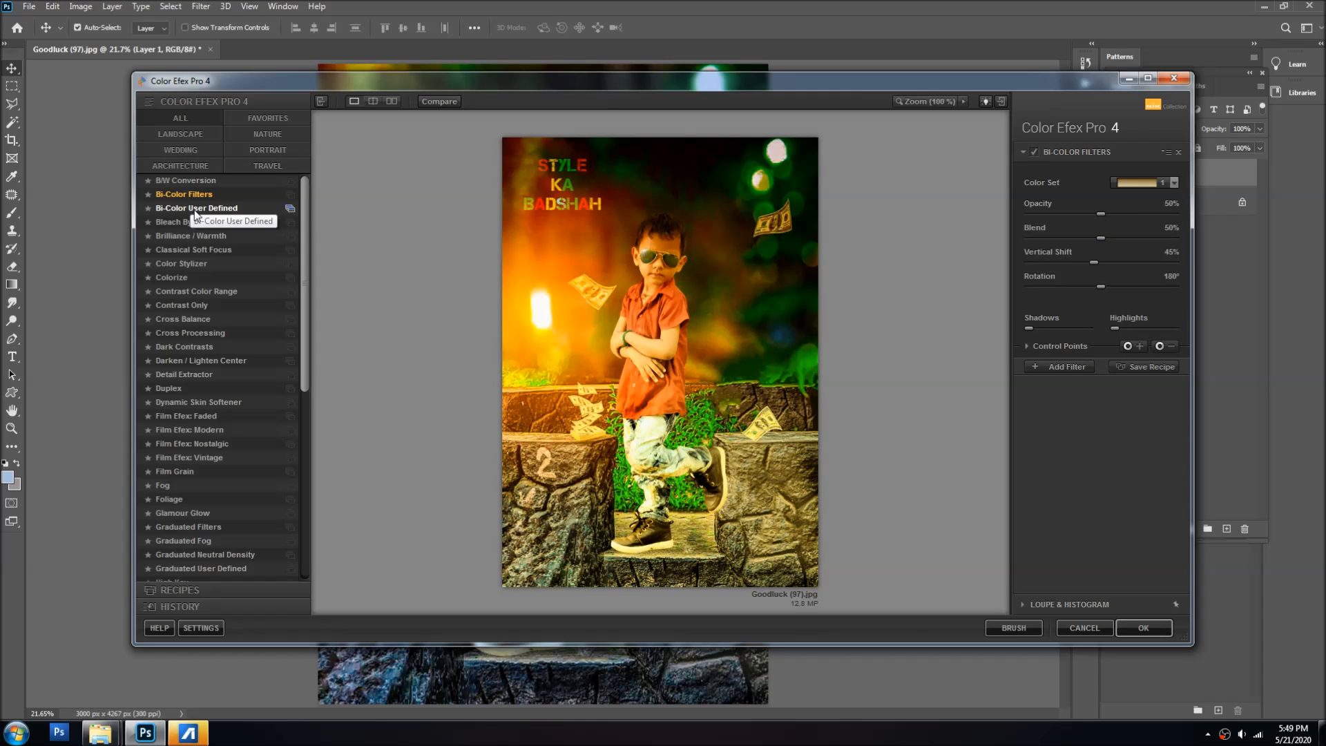
left_click(196, 209)
left_click(195, 235)
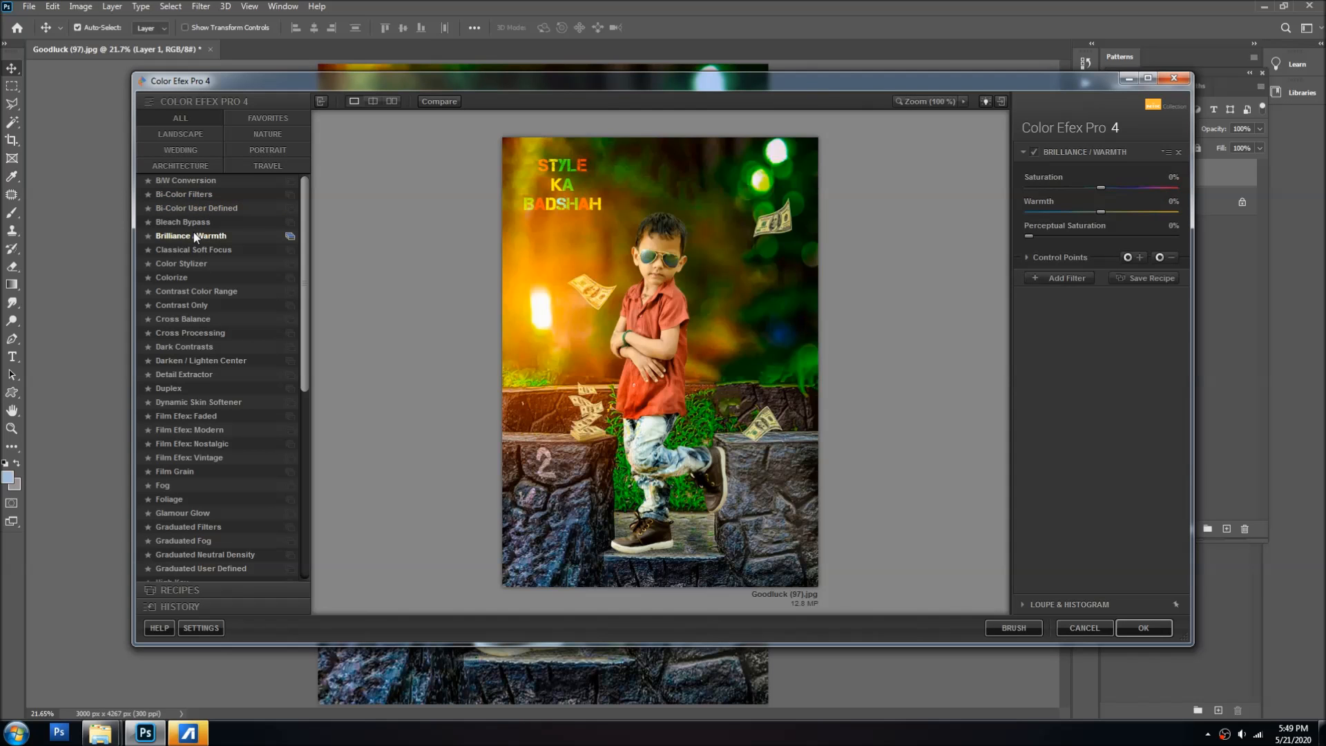
left_click(193, 222)
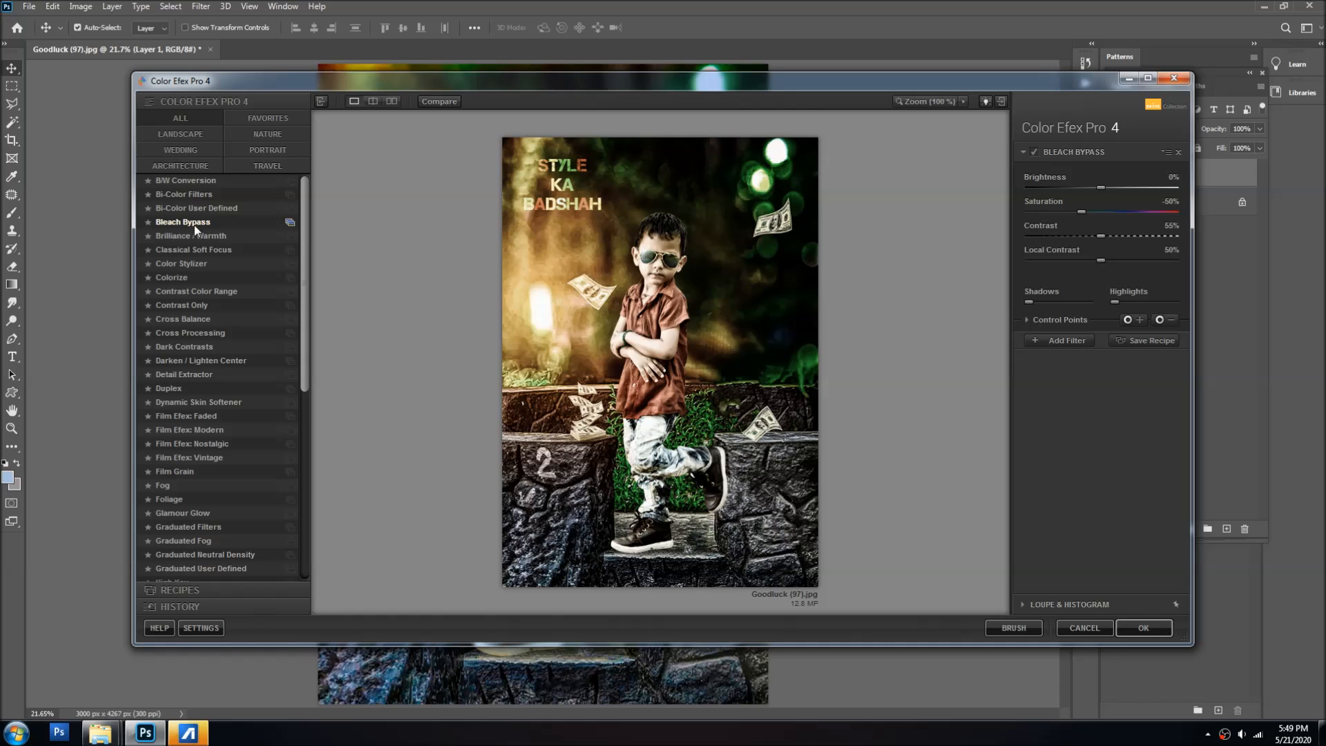
left_click(196, 234)
left_click(200, 252)
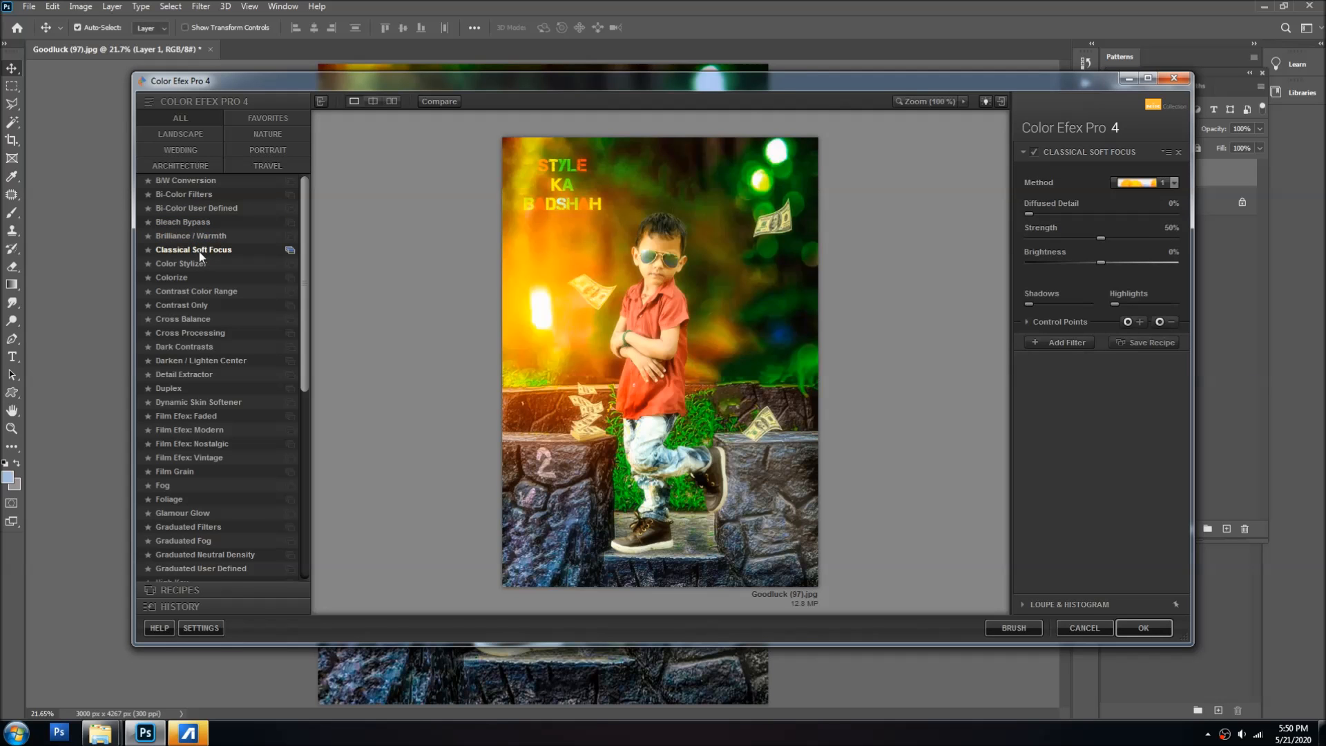
left_click(199, 263)
left_click(196, 278)
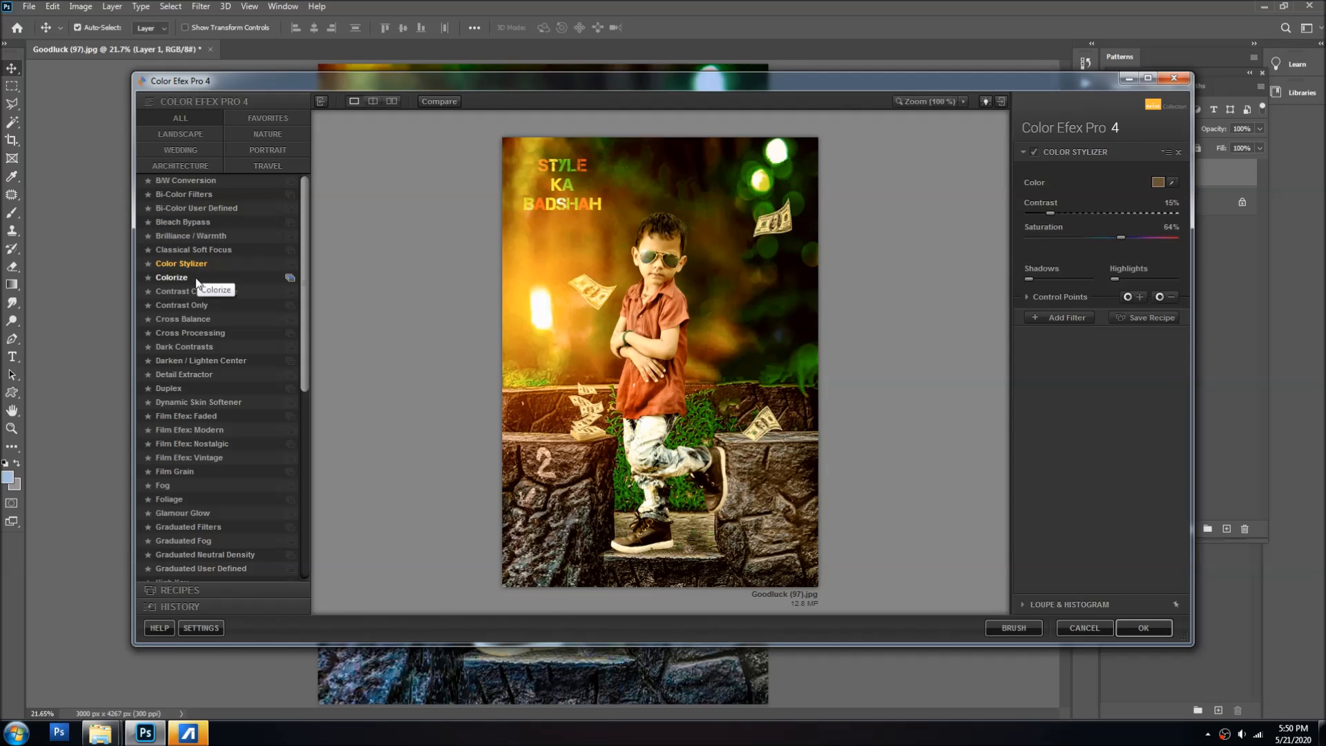
left_click(197, 291)
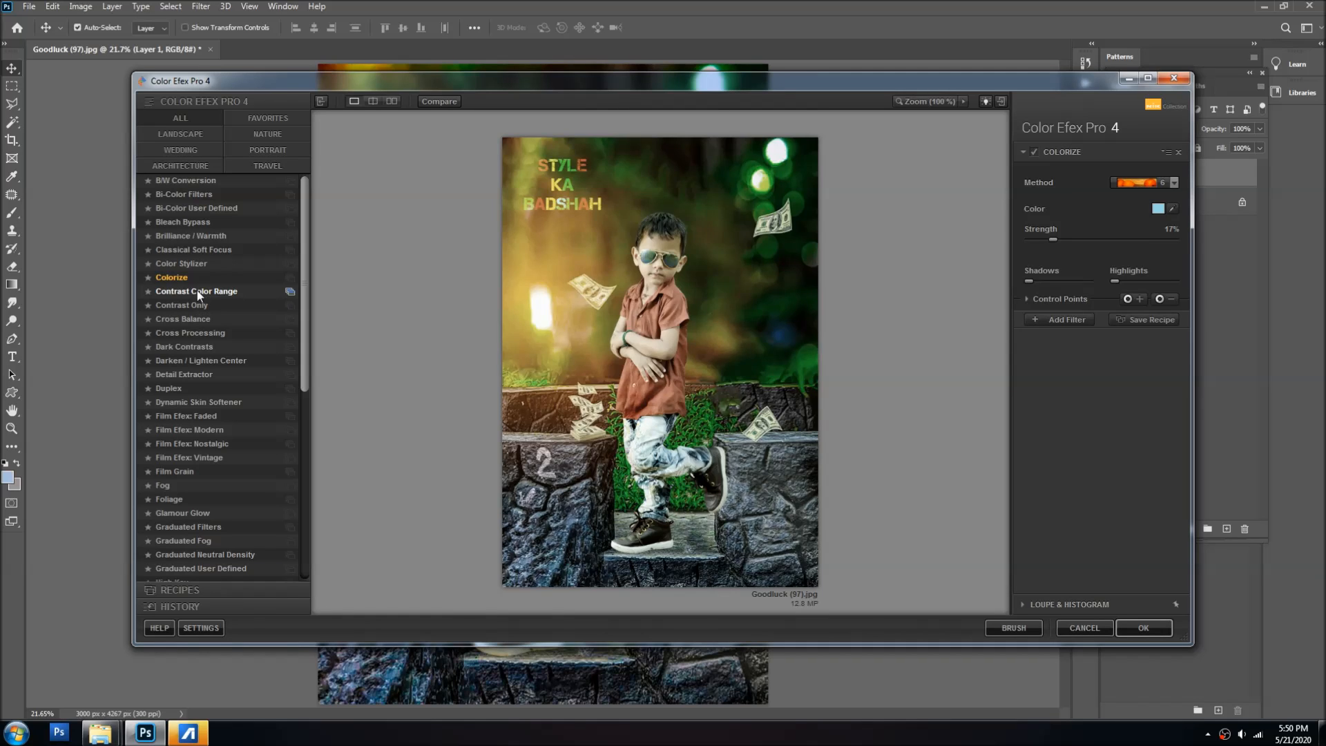
left_click(197, 305)
left_click(194, 318)
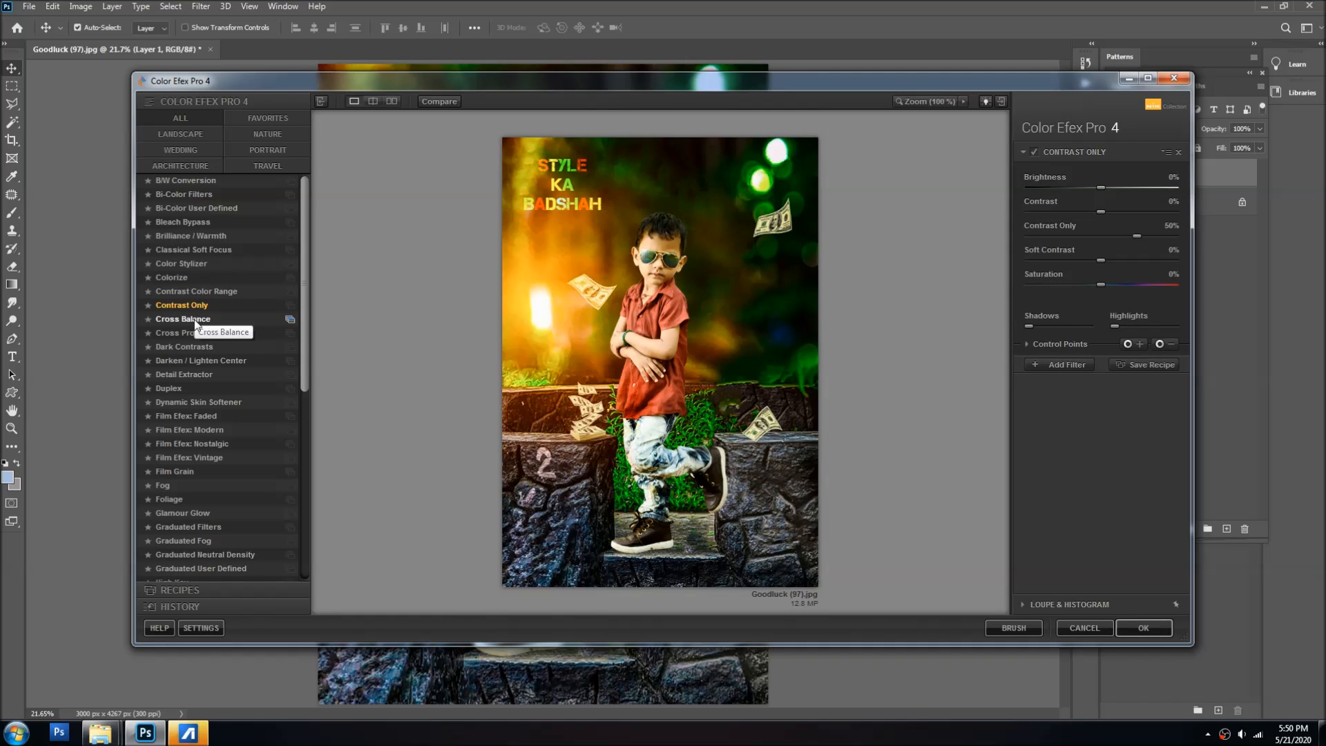
Choose Cross Processing with Strength at 66%, raise Shadows and Highlights slightly, and apply the filter
left_click(194, 329)
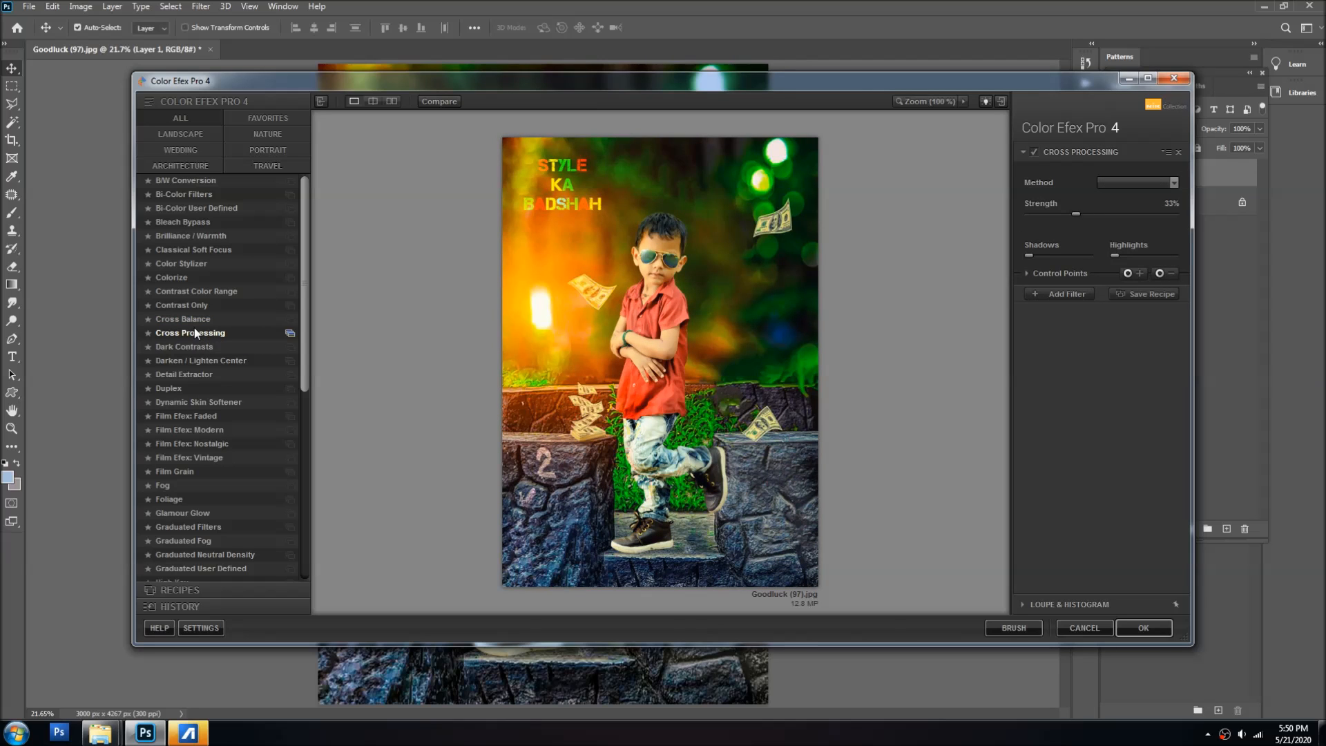
left_click_drag(1077, 214, 1050, 220)
left_click_drag(1134, 220, 1163, 221)
left_click_drag(1026, 260, 1035, 254)
left_click_drag(1152, 257, 1118, 254)
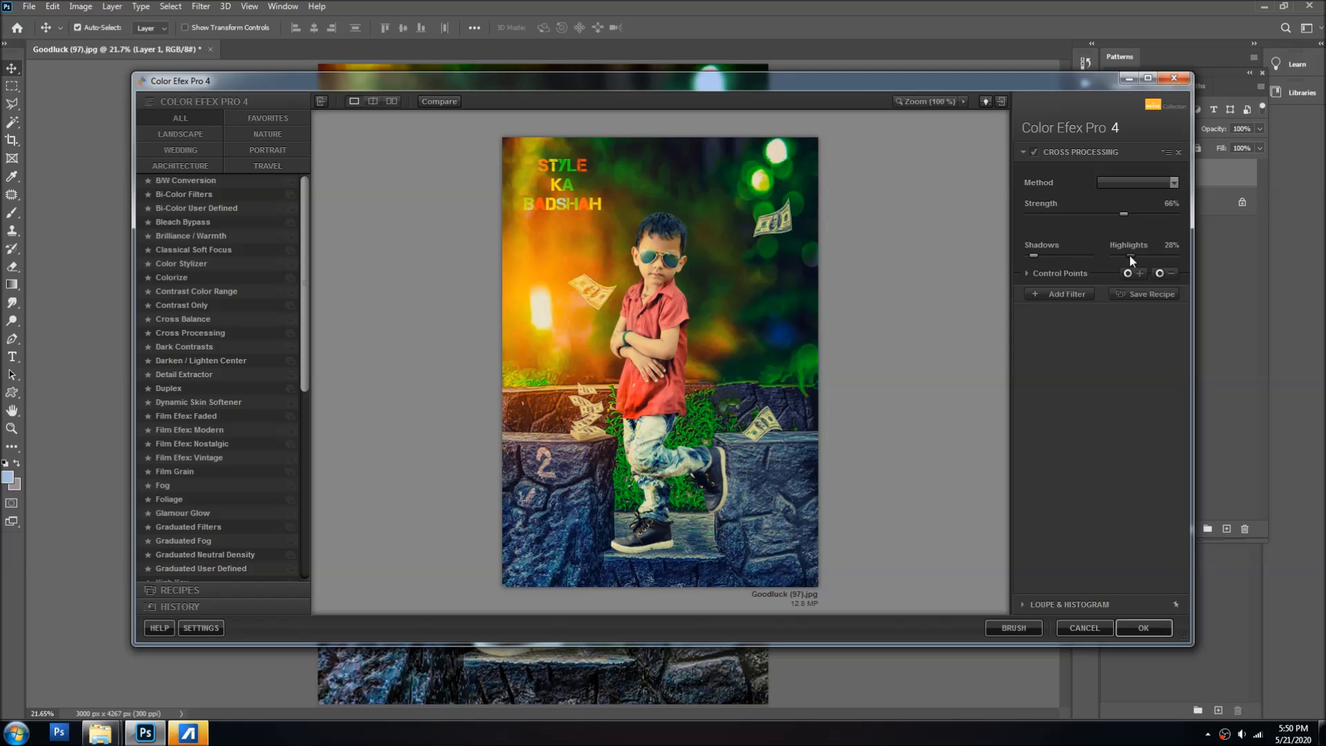
left_click_drag(1123, 255, 1116, 257)
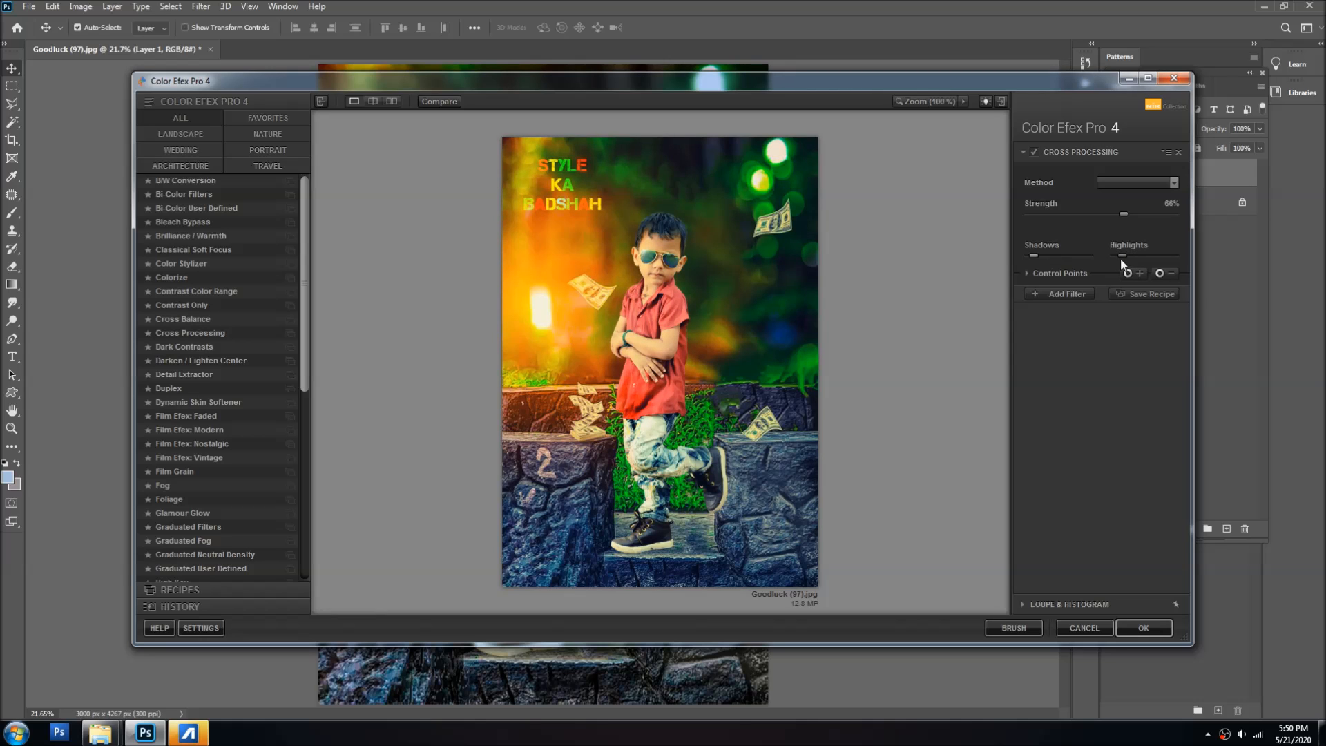
left_click(1150, 630)
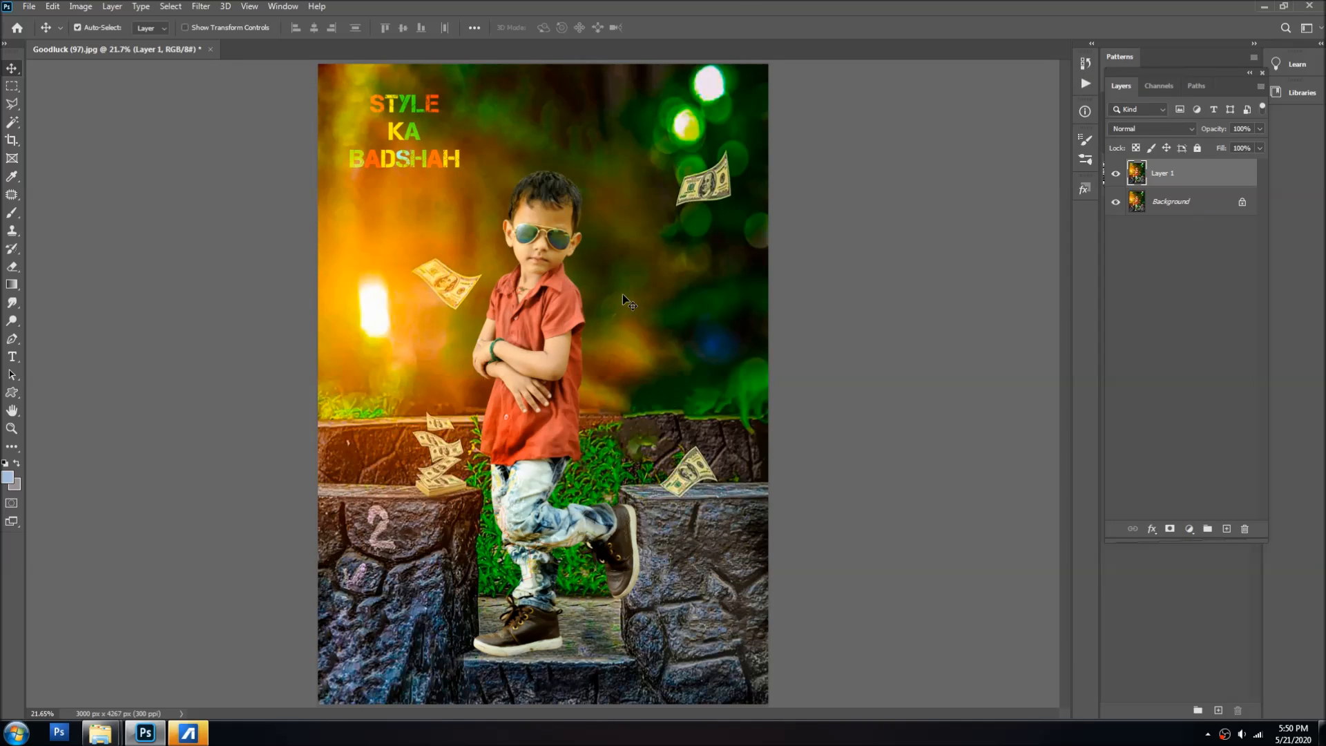
Compare Layer 1 with the background by toggling its visibility, and run Color Efex Pro 4 on it again
left_click(1116, 174)
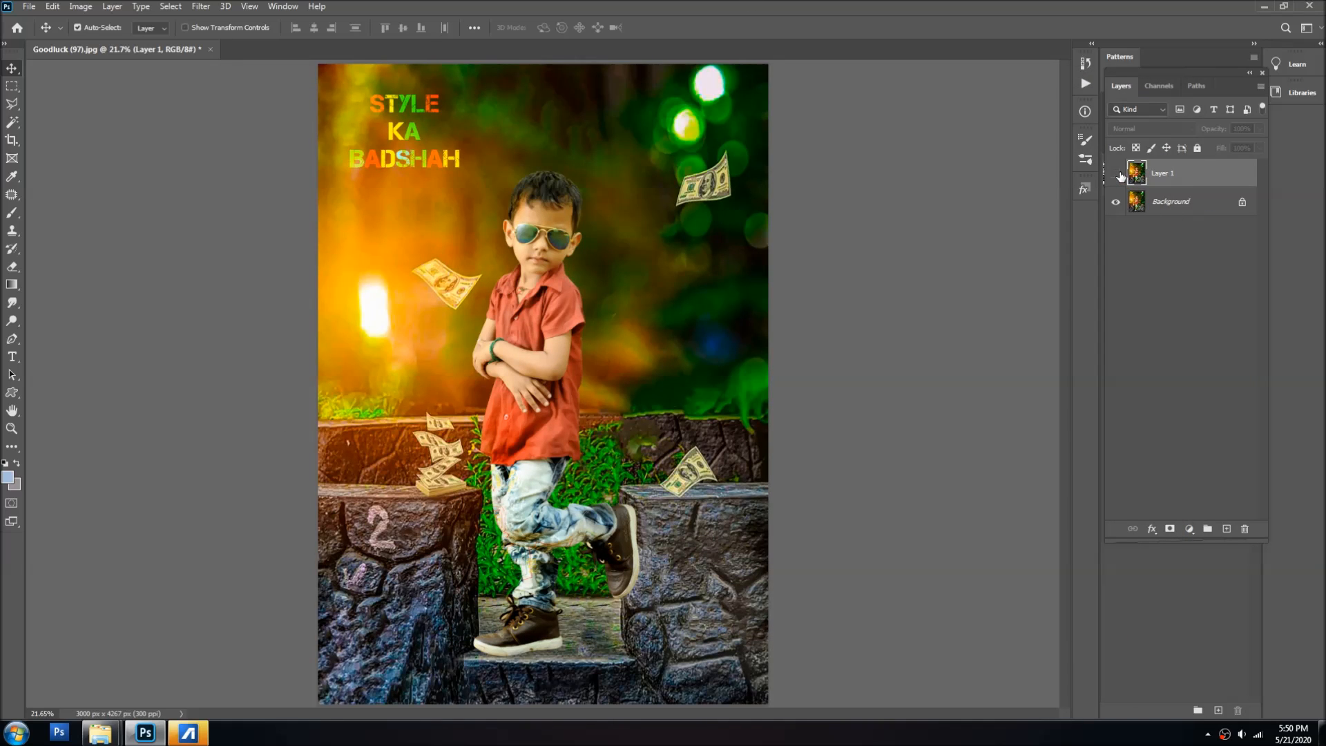
left_click(1119, 177)
left_click(1119, 177)
left_click(1119, 176)
left_click(201, 7)
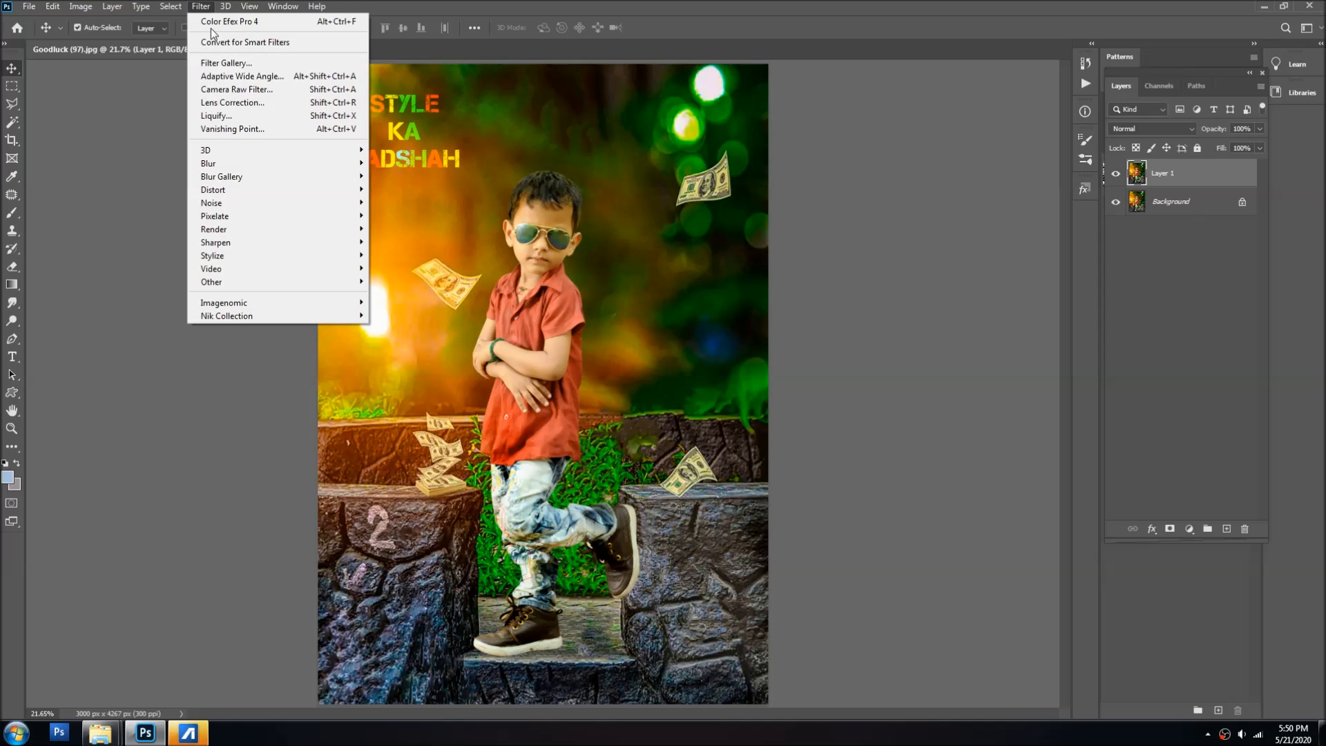
left_click(215, 23)
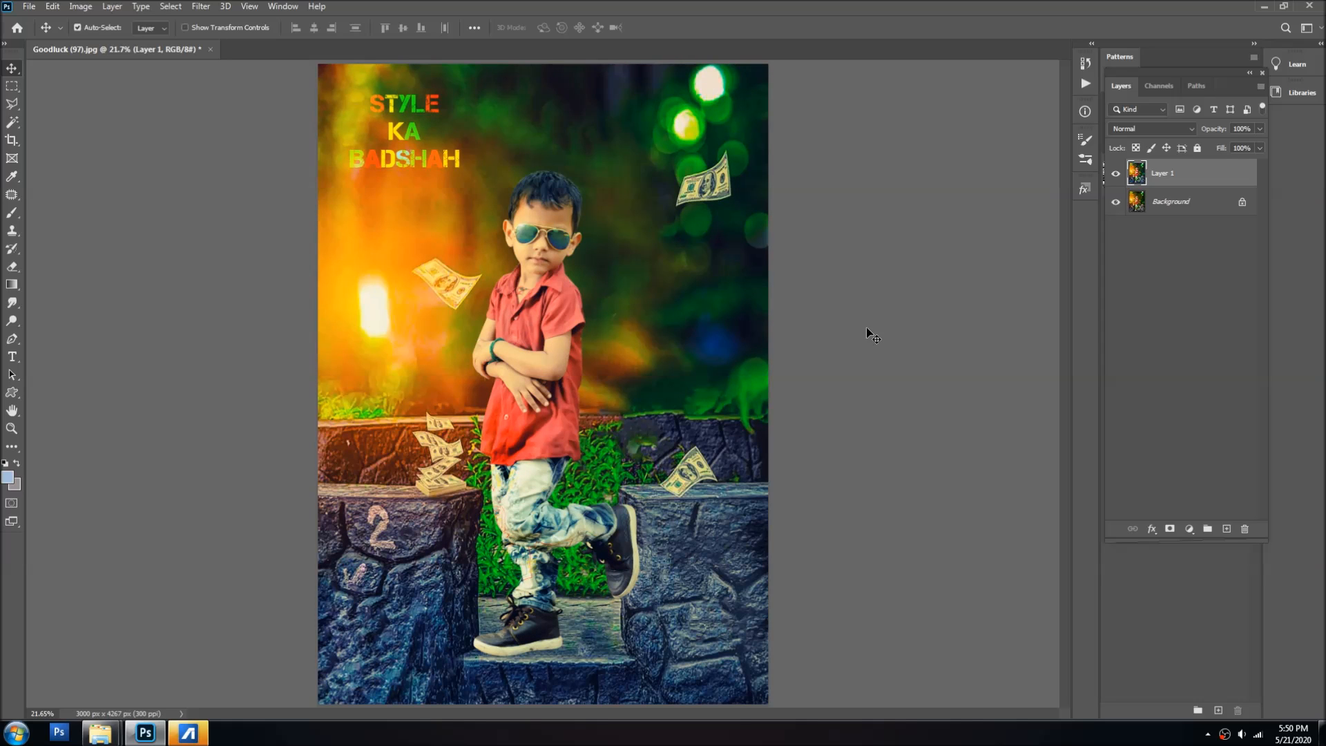
Examine the picture before and after the Cross Processing grade by hiding and showing Layer 1
left_click(1116, 174)
left_click(1116, 175)
left_click(1117, 176)
left_click(1117, 176)
key("ctrl+minus")
key("ctrl+minus")
key("ctrl+minus")
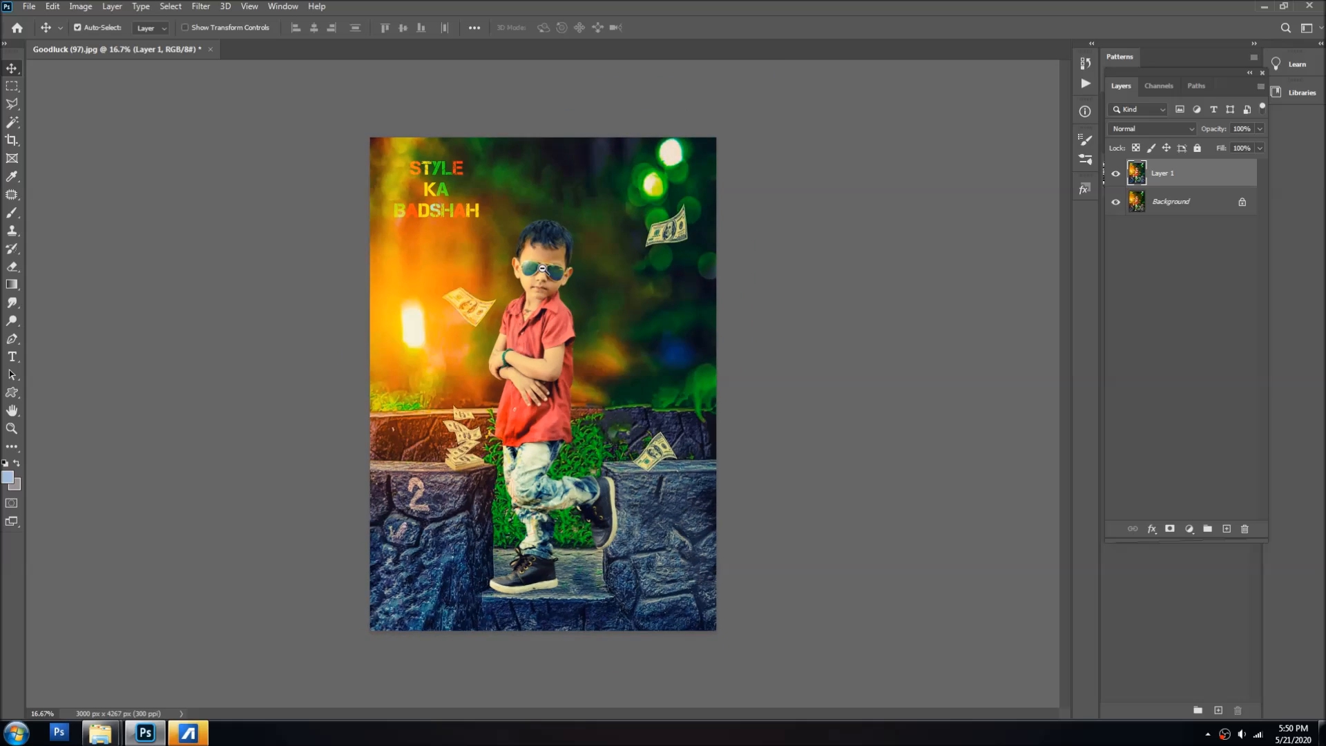
key("ctrl+0")
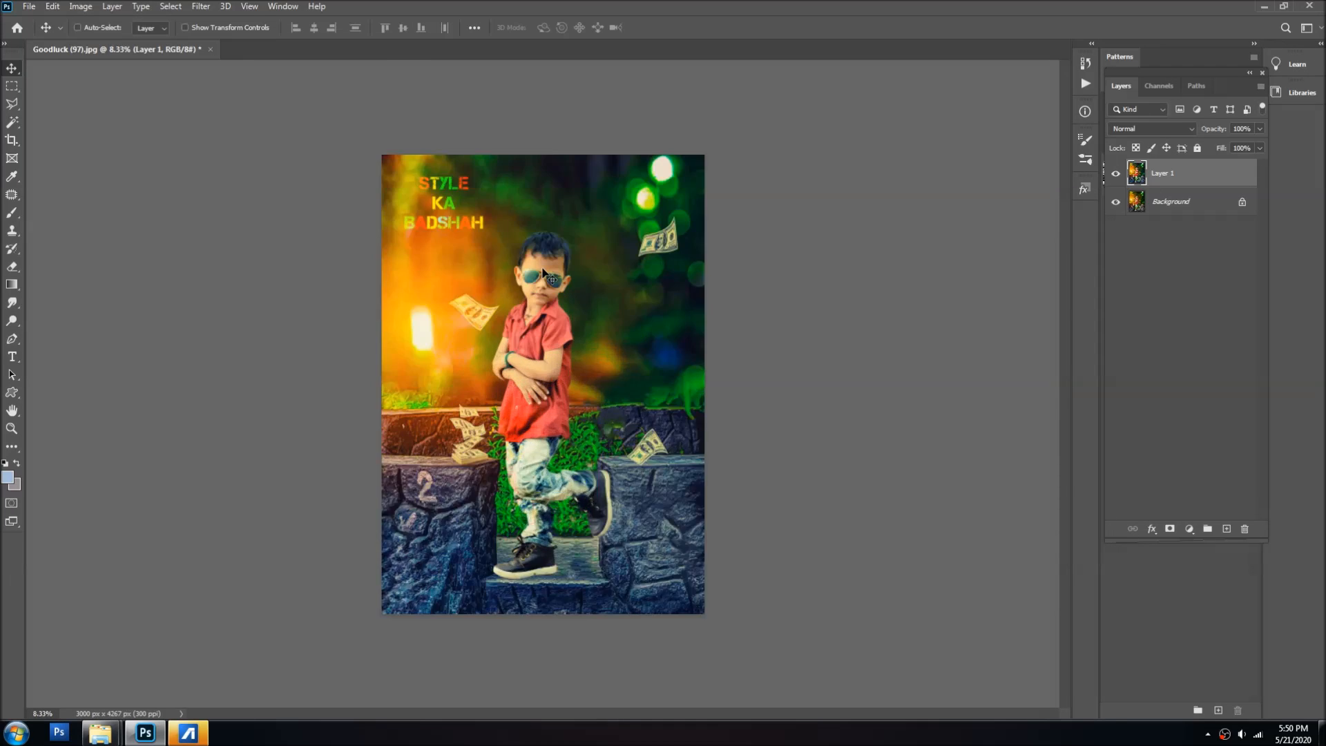
left_click(1114, 174)
left_click(1114, 174)
left_click(1116, 174)
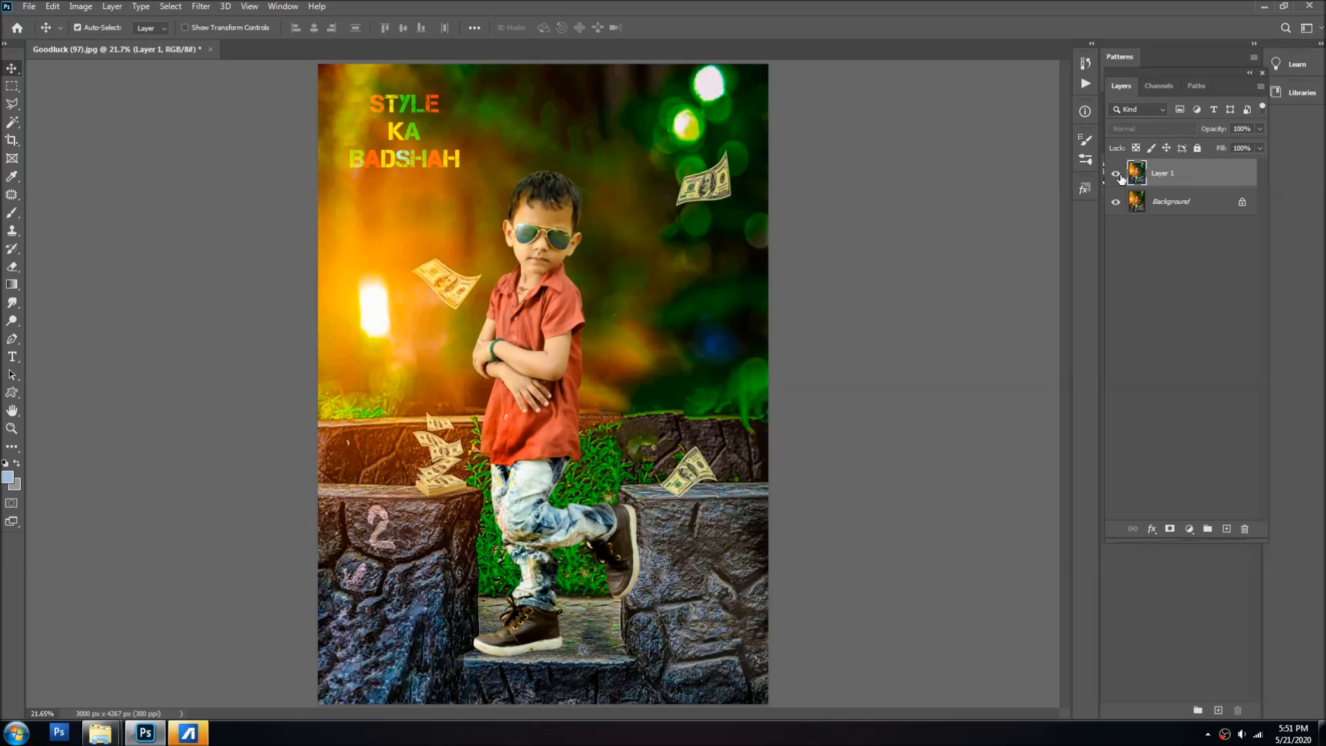
Merge the graded Layer 1 into the Background and duplicate the merged picture onto a new layer
left_click(1116, 174)
key("Delete")
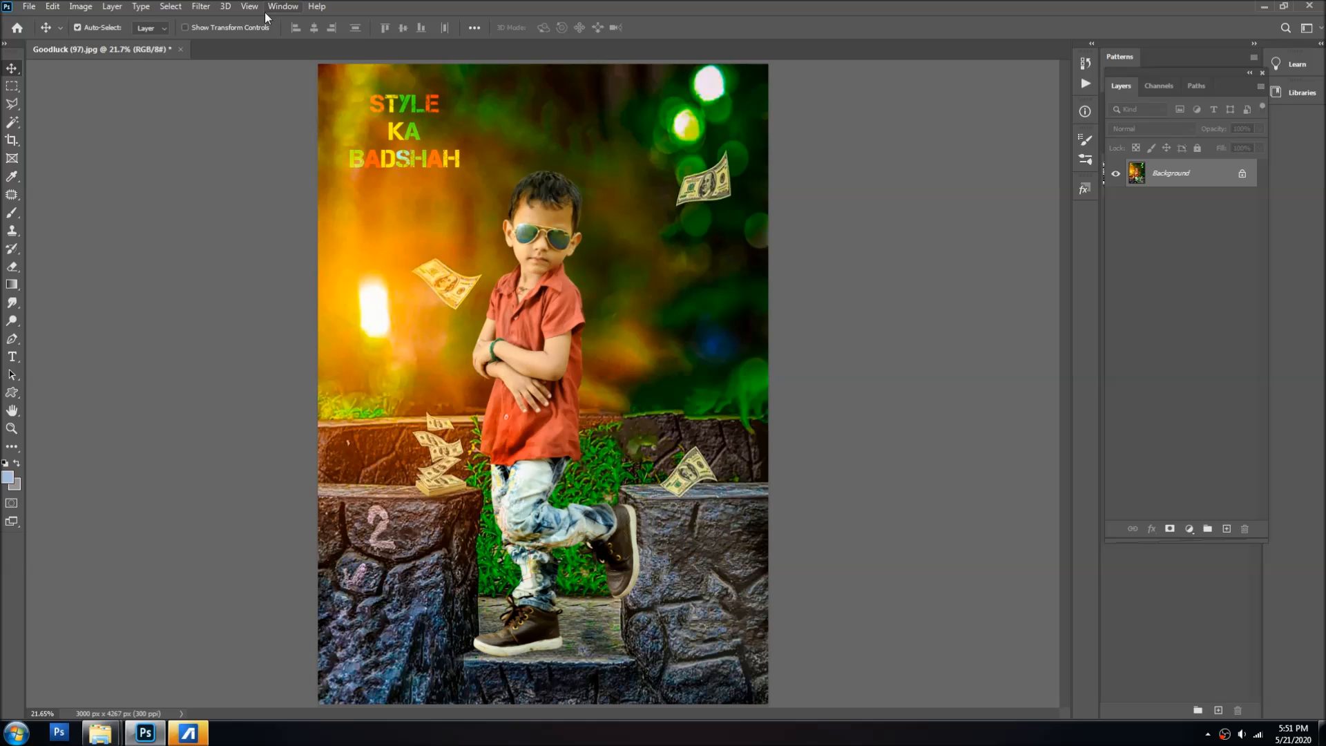
left_click(201, 6)
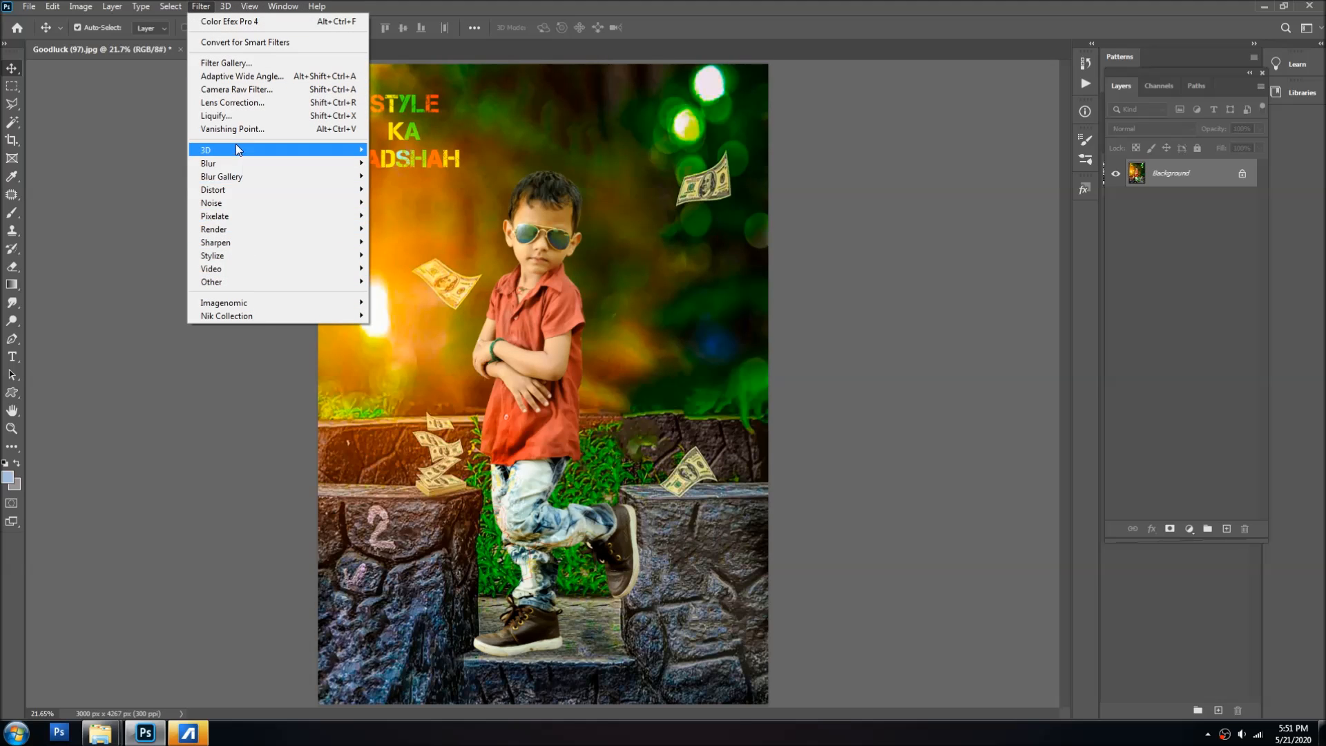
left_click(776, 274)
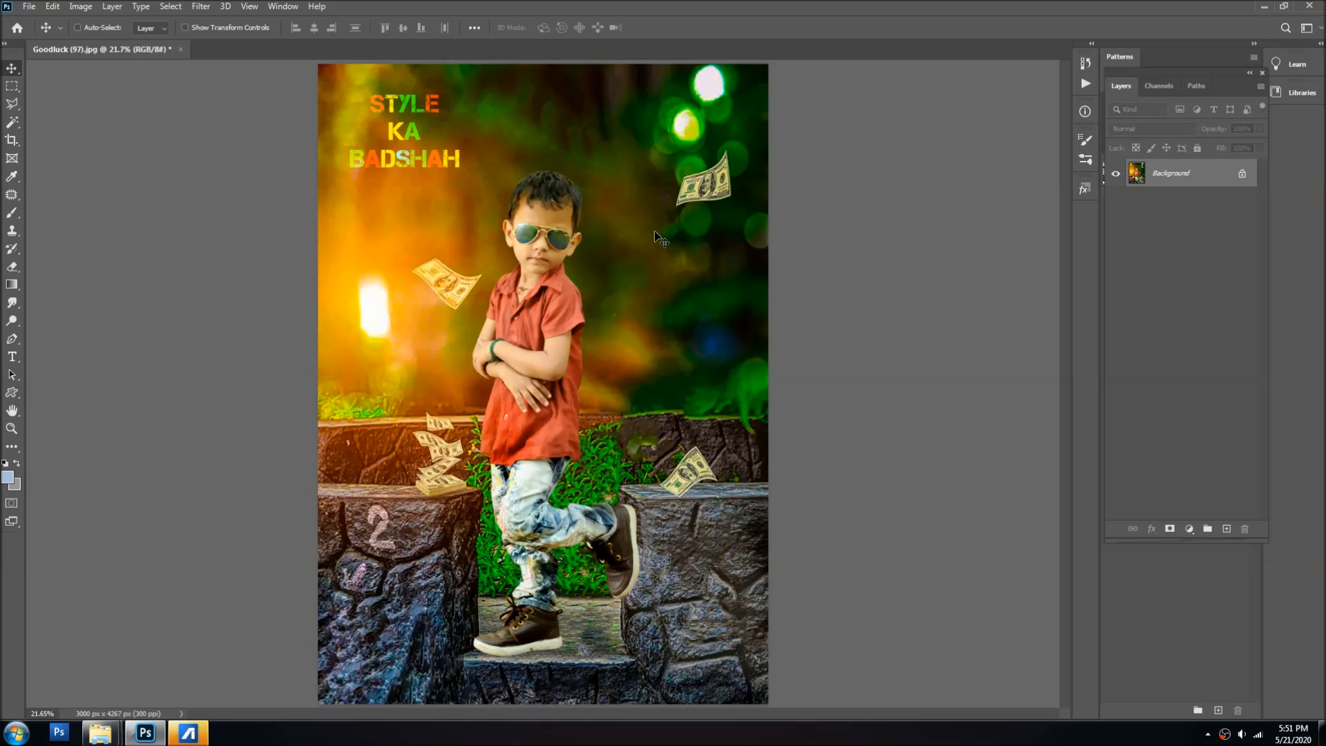
key("ctrl+j")
Smooth Layer 1 with the GREYCstoration filter, keeping its preset Strength of 11 and 6 iterations
left_click(203, 7)
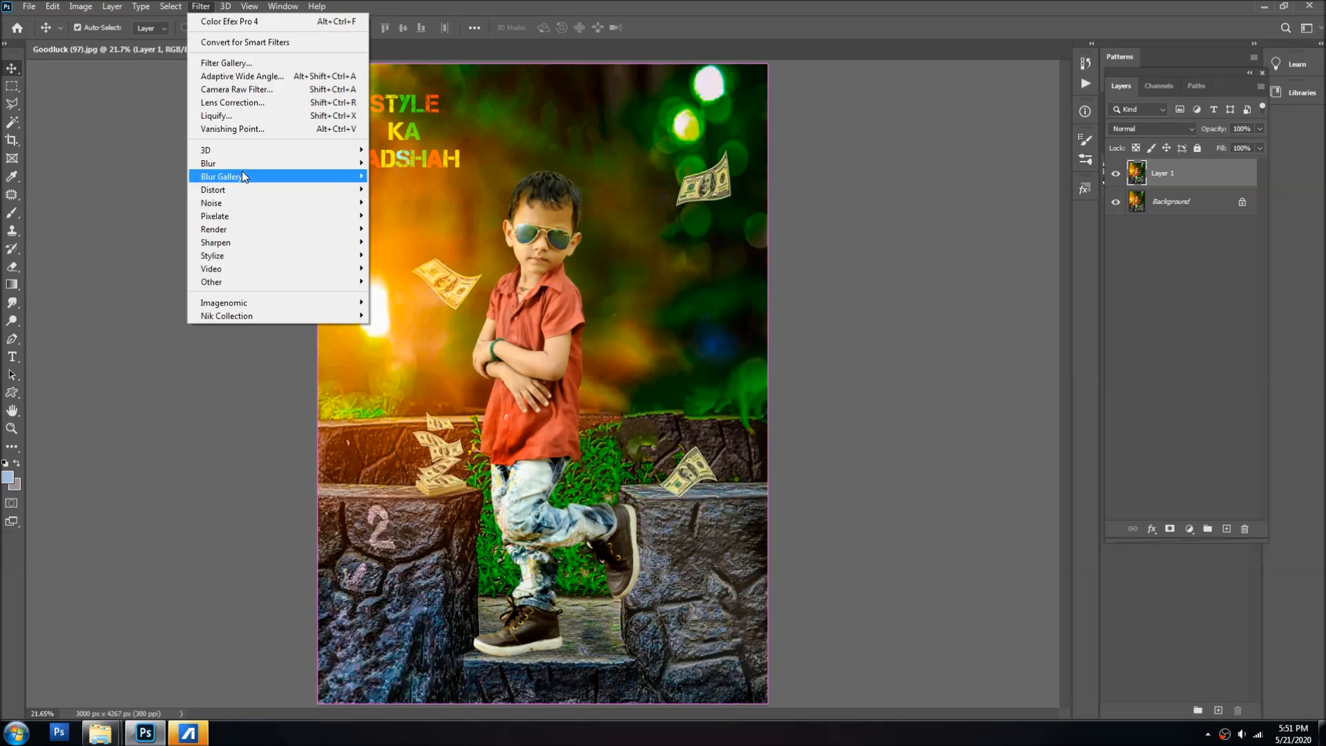
left_click(410, 241)
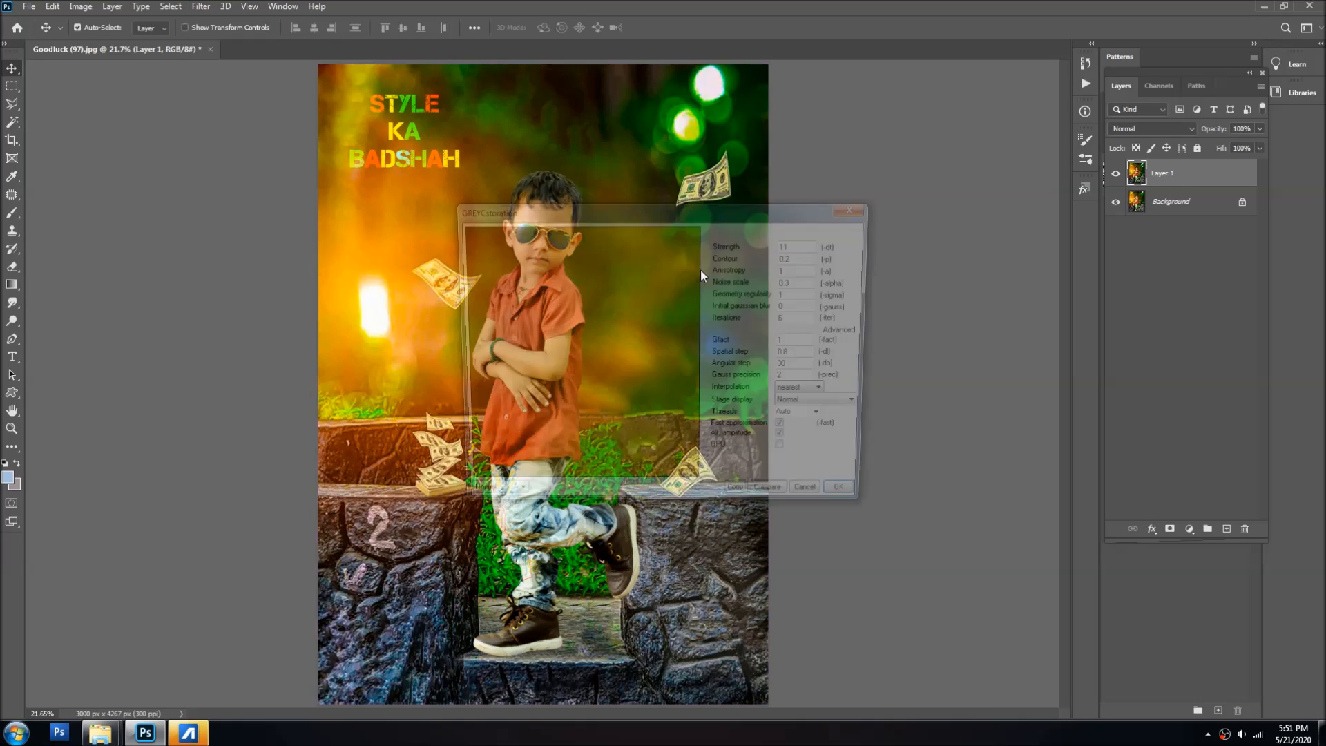
left_click_drag(613, 297, 595, 407)
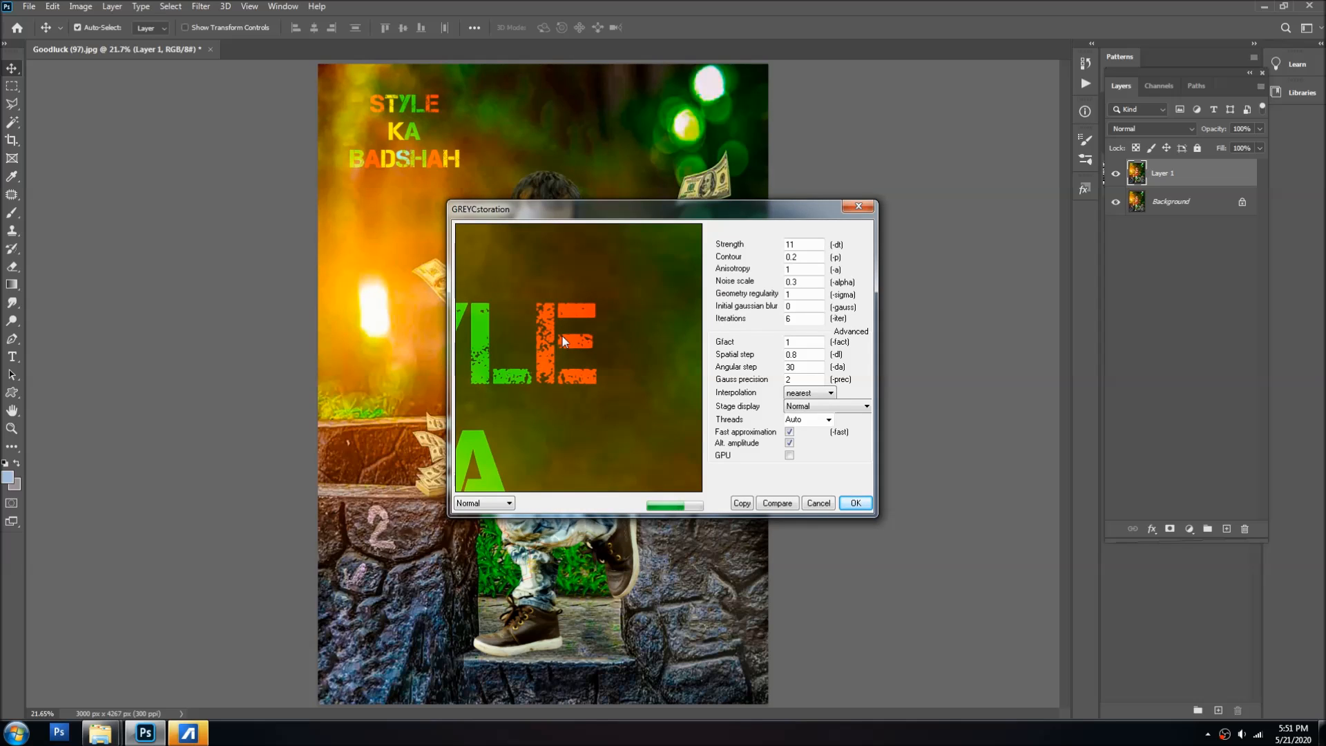
left_click(855, 503)
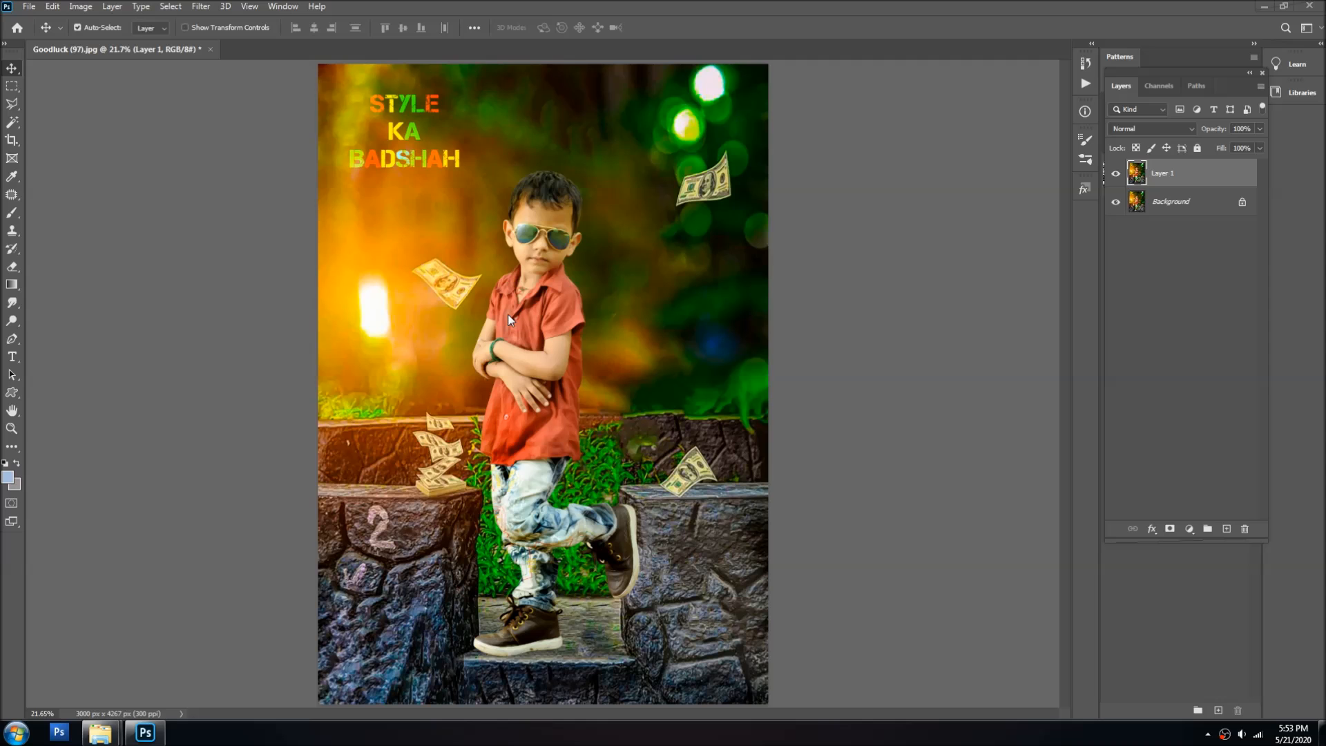
Examine the smoothing close up on the boy, text, banknotes and stone walls, comparing with Layer 1 hidden and shown
left_click(491, 222, "ctrl")
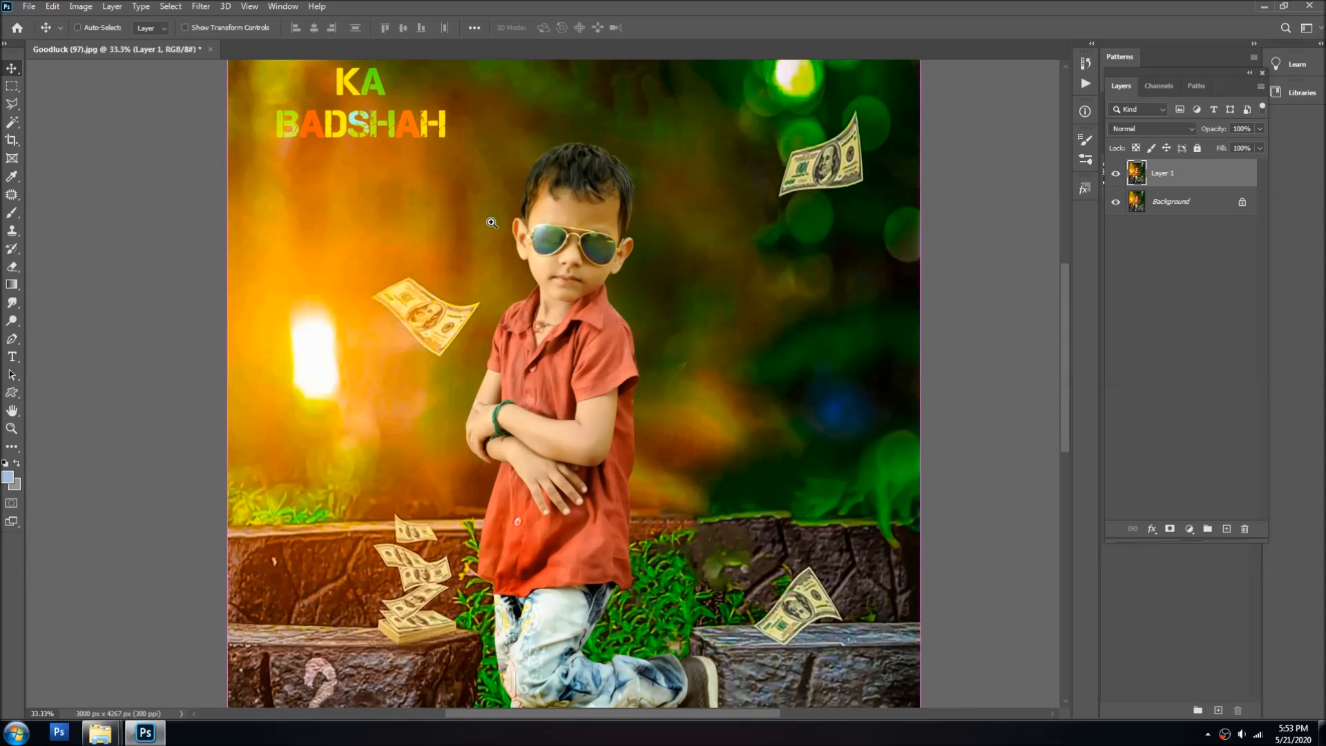
left_click(491, 222, "ctrl")
left_click(491, 221, "ctrl")
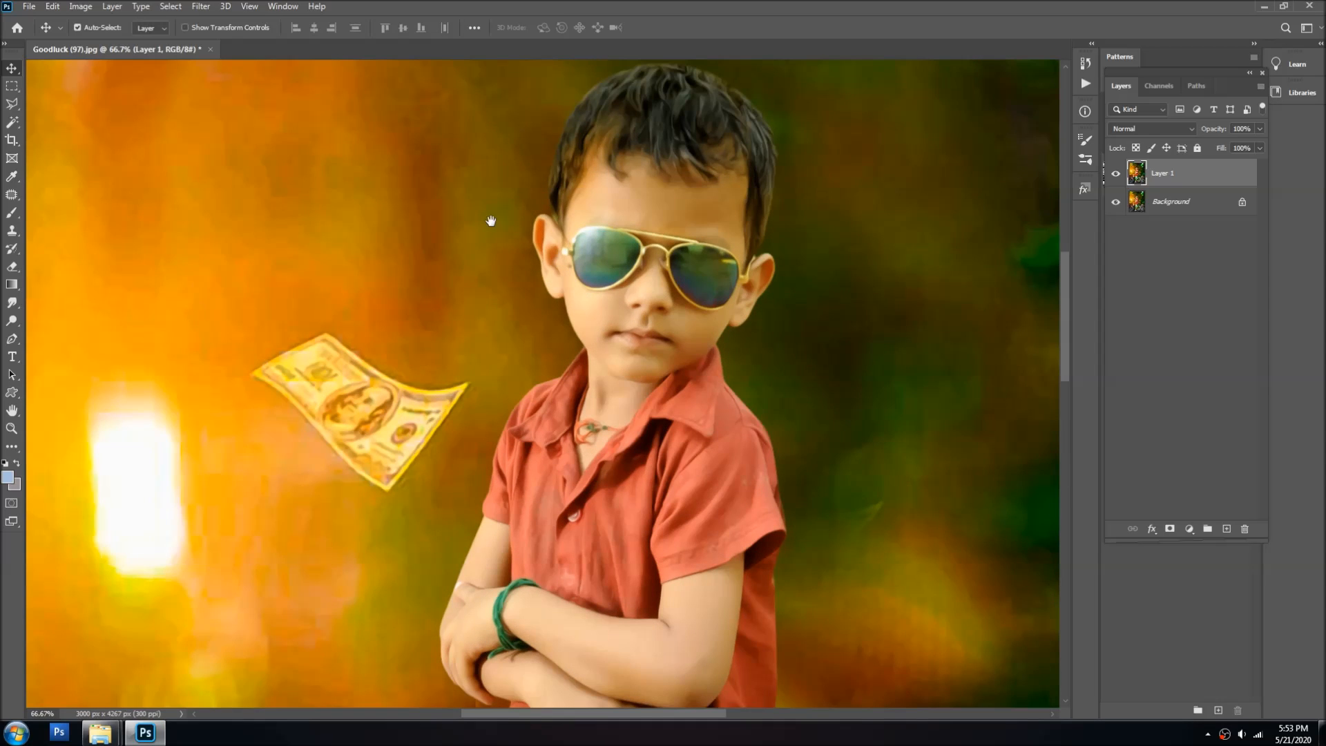
left_click(596, 268, "alt")
left_click(596, 268, "alt")
left_click(650, 119, "ctrl")
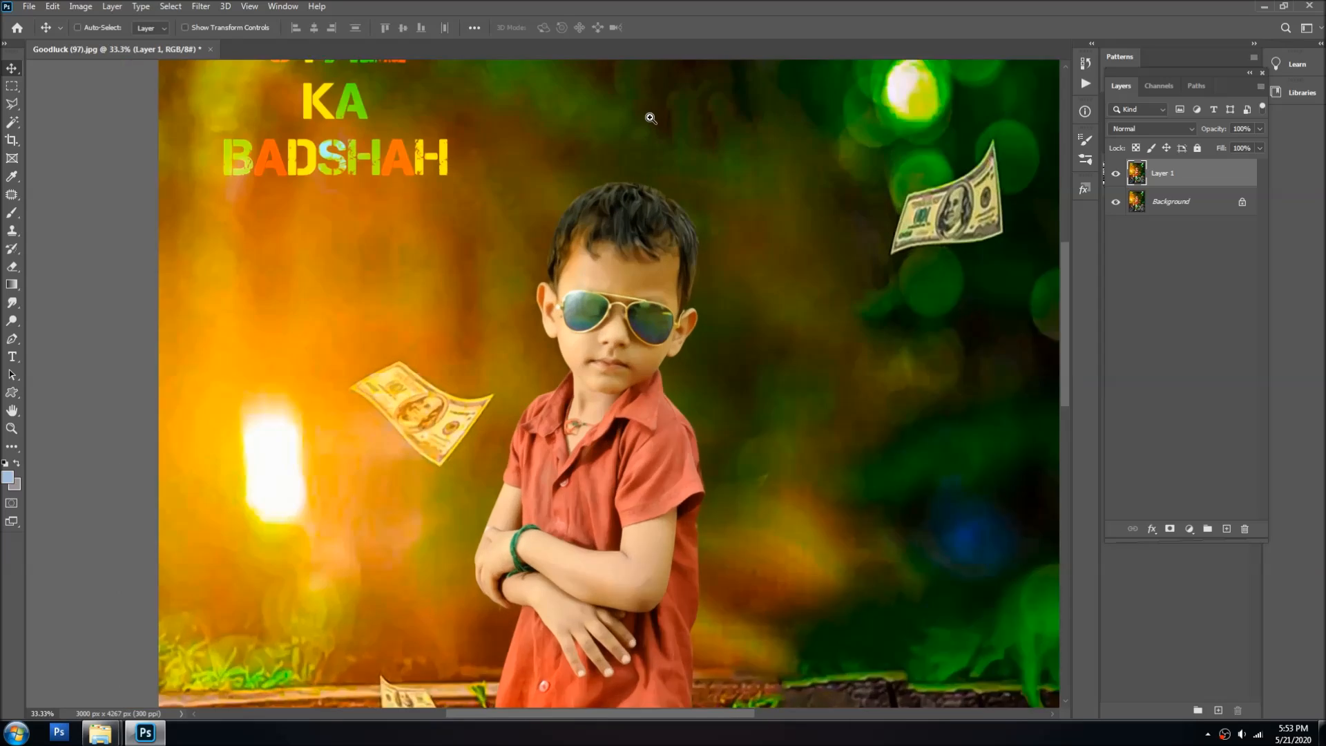
left_click(649, 118, "ctrl")
left_click(650, 118, "ctrl")
left_click(539, 241, "alt")
left_click(539, 240, "alt")
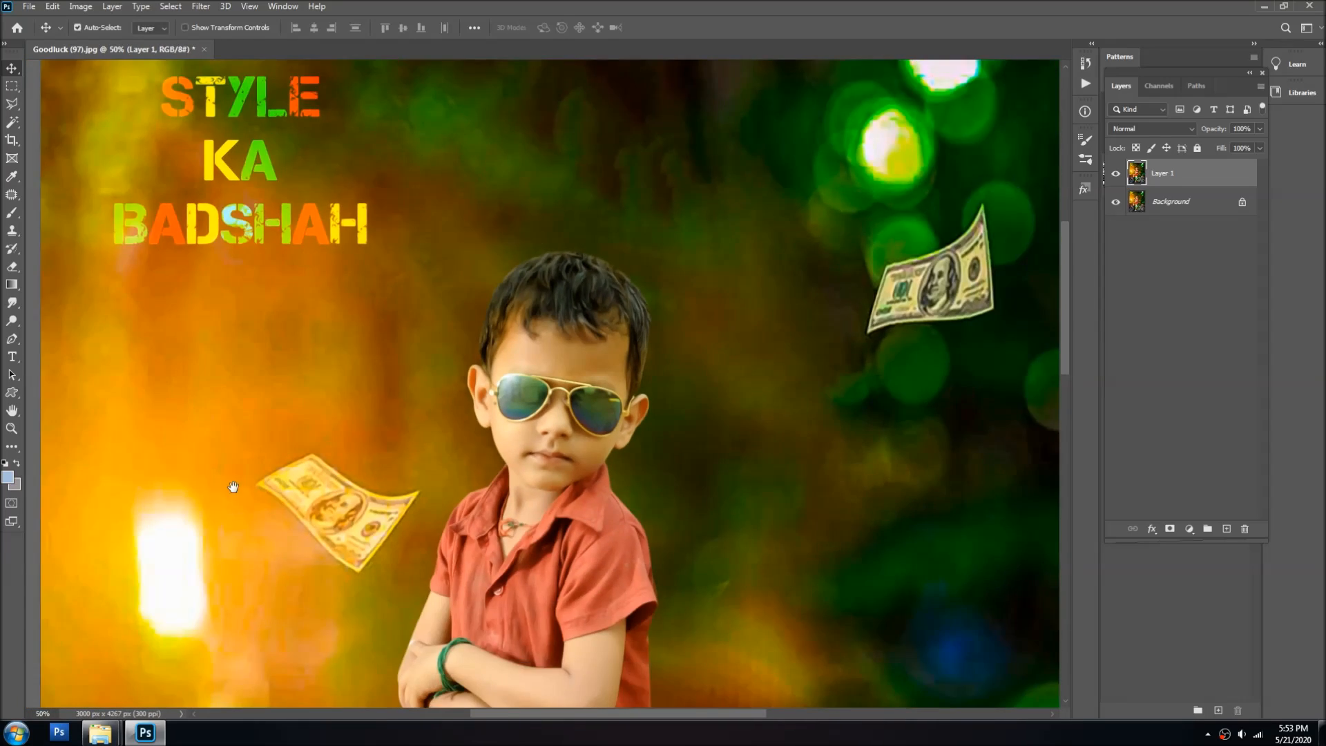
left_click_drag(234, 487, 260, 258)
left_click(402, 395, "alt")
left_click(608, 316, "ctrl")
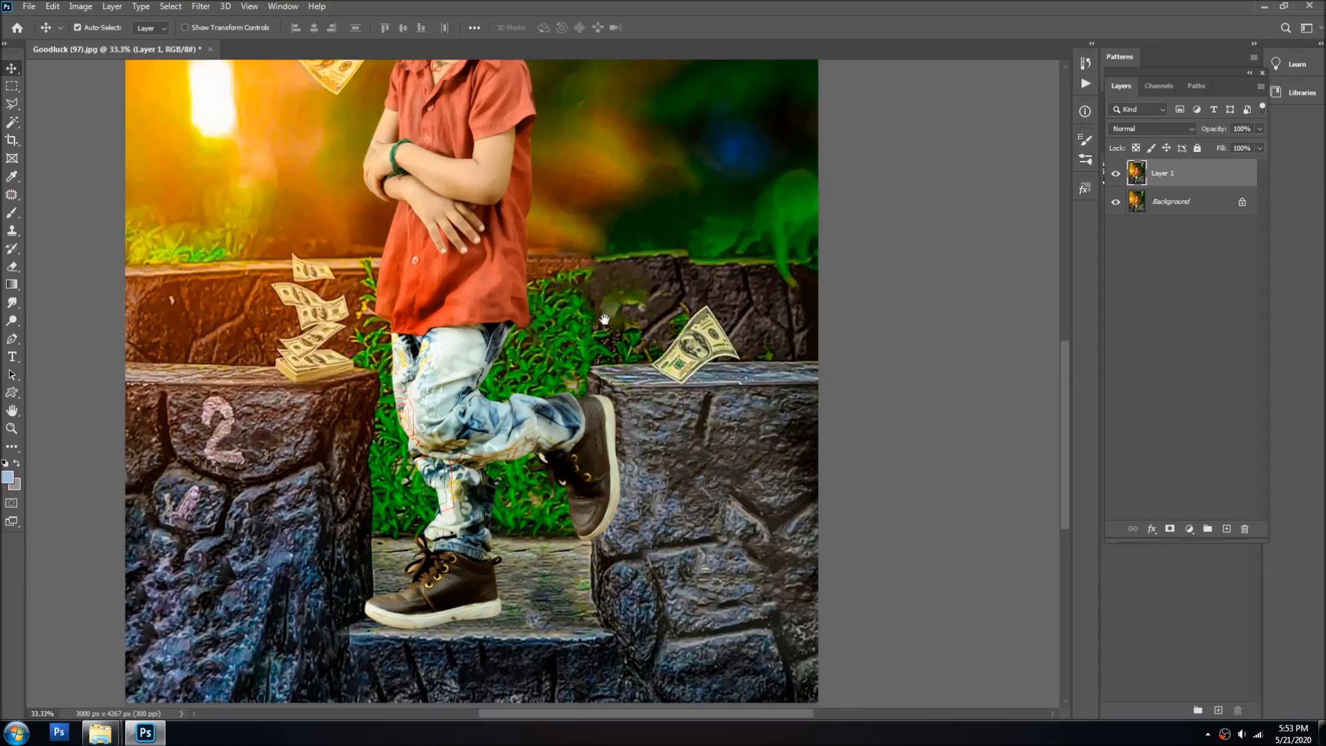
left_click(449, 444, "ctrl")
left_click(448, 444, "ctrl+alt")
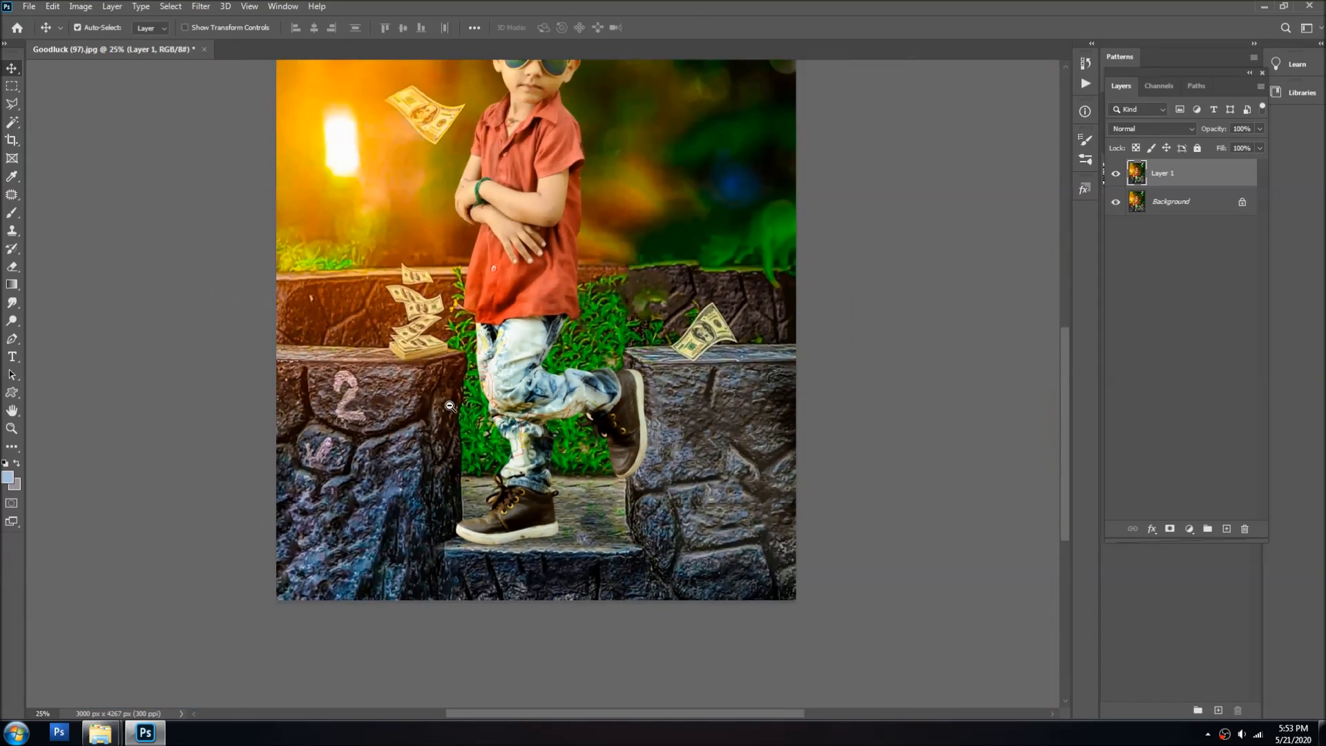
left_click(450, 406, "alt")
left_click(527, 260, "ctrl")
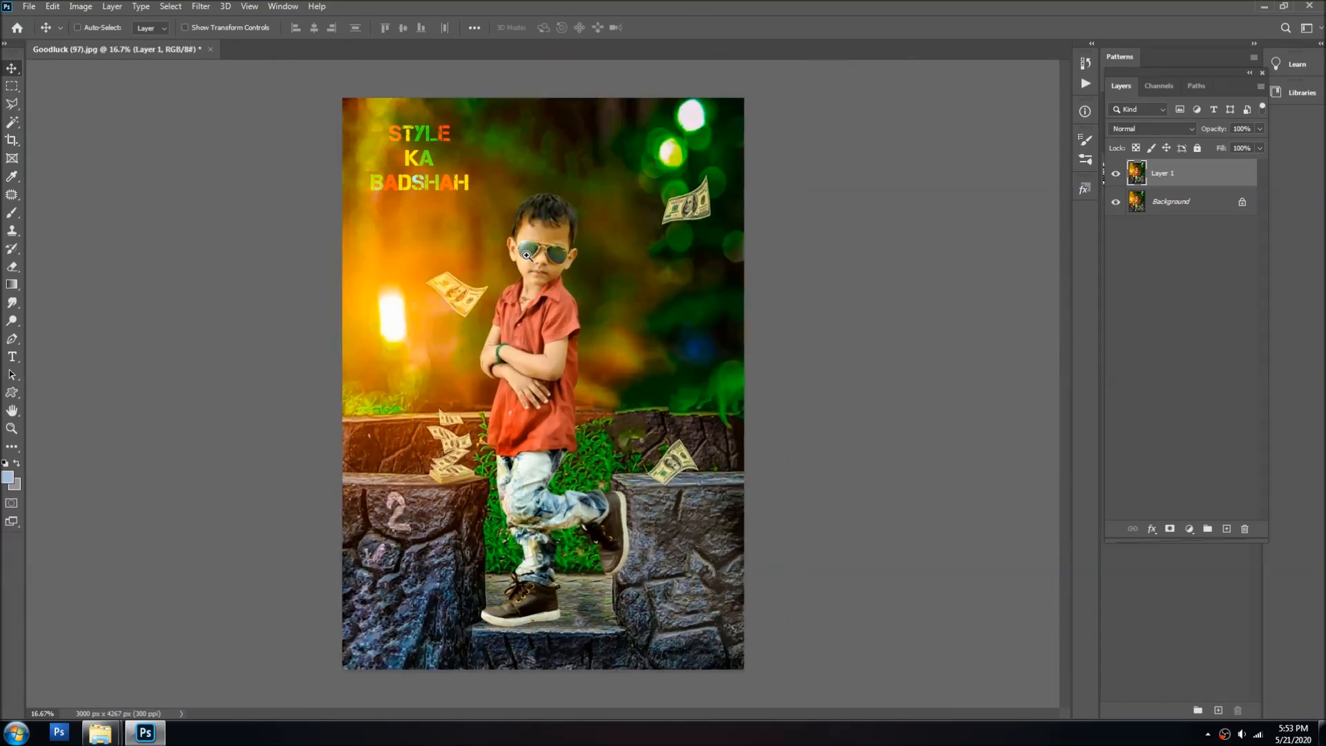
left_click(755, 250, "ctrl")
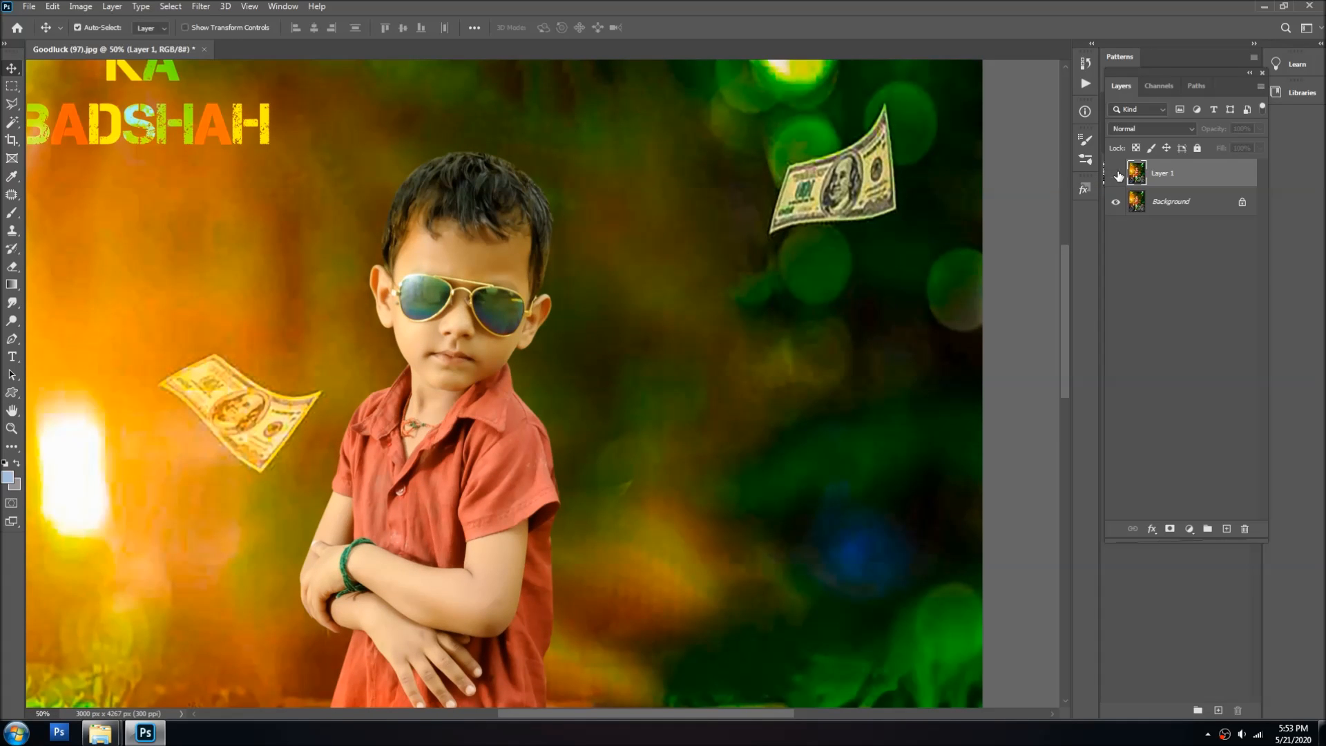
left_click(393, 259, "alt")
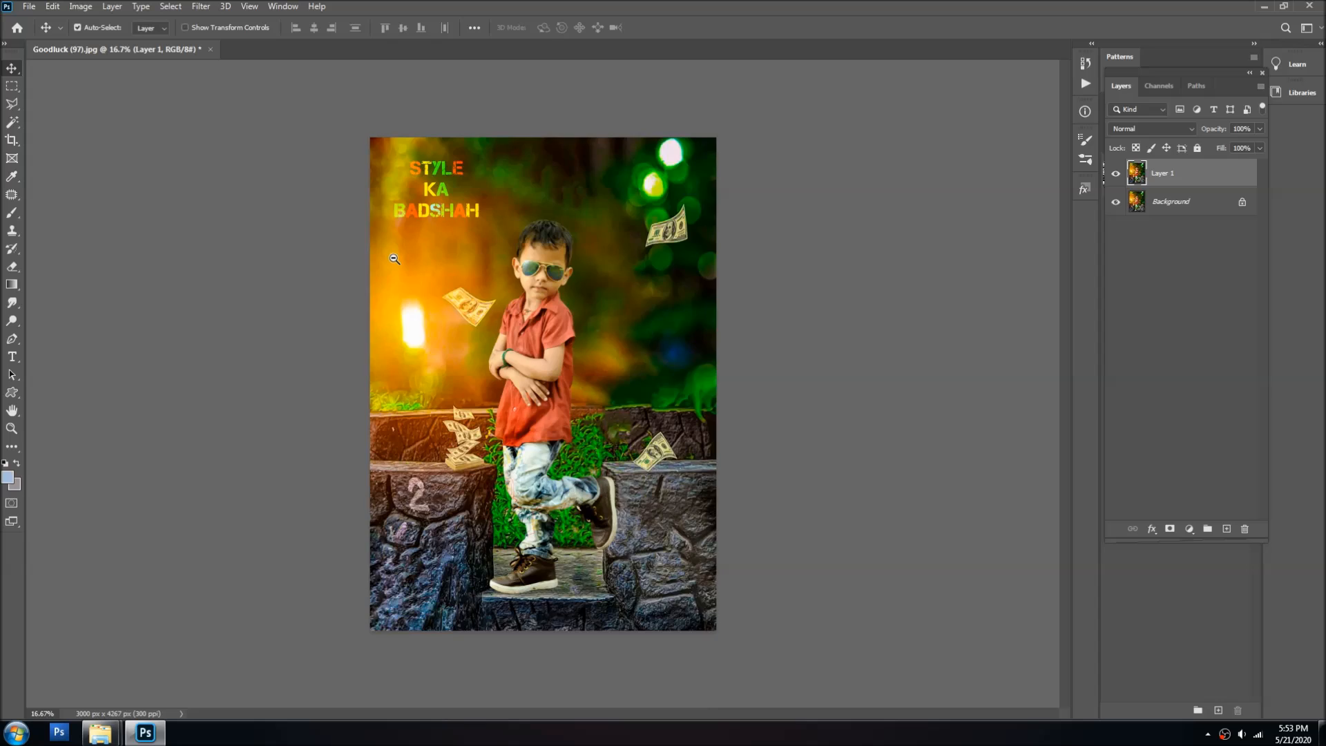
Merge the smoothed Layer 1 into the Background and duplicate the whole picture onto a new layer
key("ctrl+e")
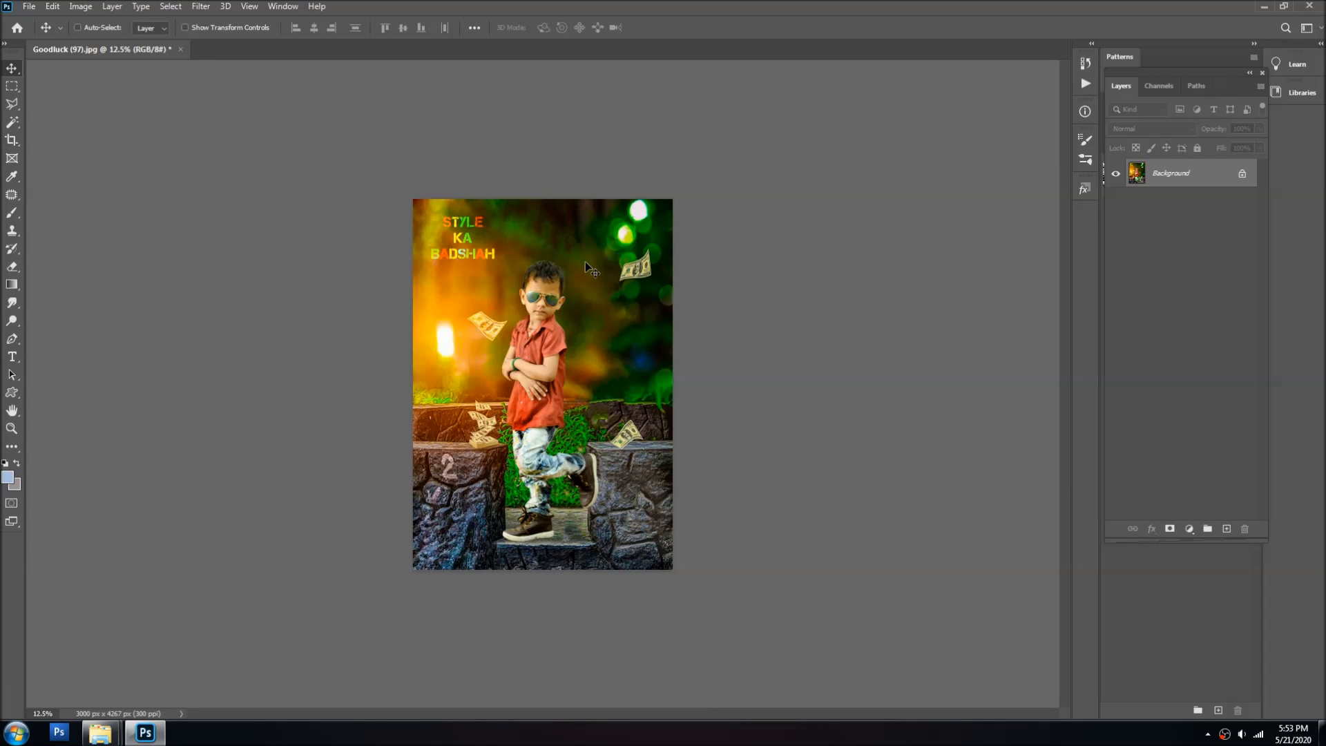
key("ctrl+0")
key("ctrl+a")
key("ctrl+j")
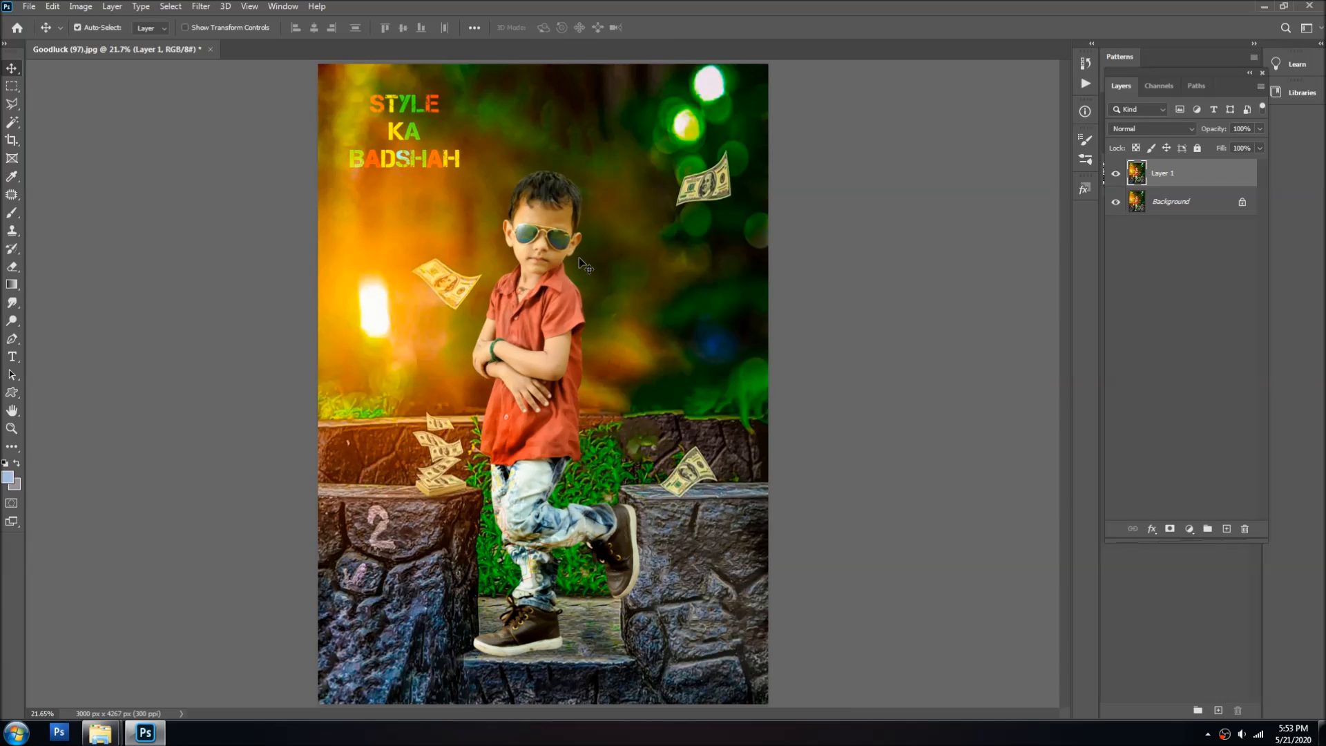
Free-transform the duplicate layer with a tiny nudge at its upper right corner and merge it into the Background
key("ctrl+minus")
key("ctrl+t")
left_click_drag(716, 138, 717, 136)
key("Return")
key("ctrl+t")
key("Return")
key("ctrl+e")
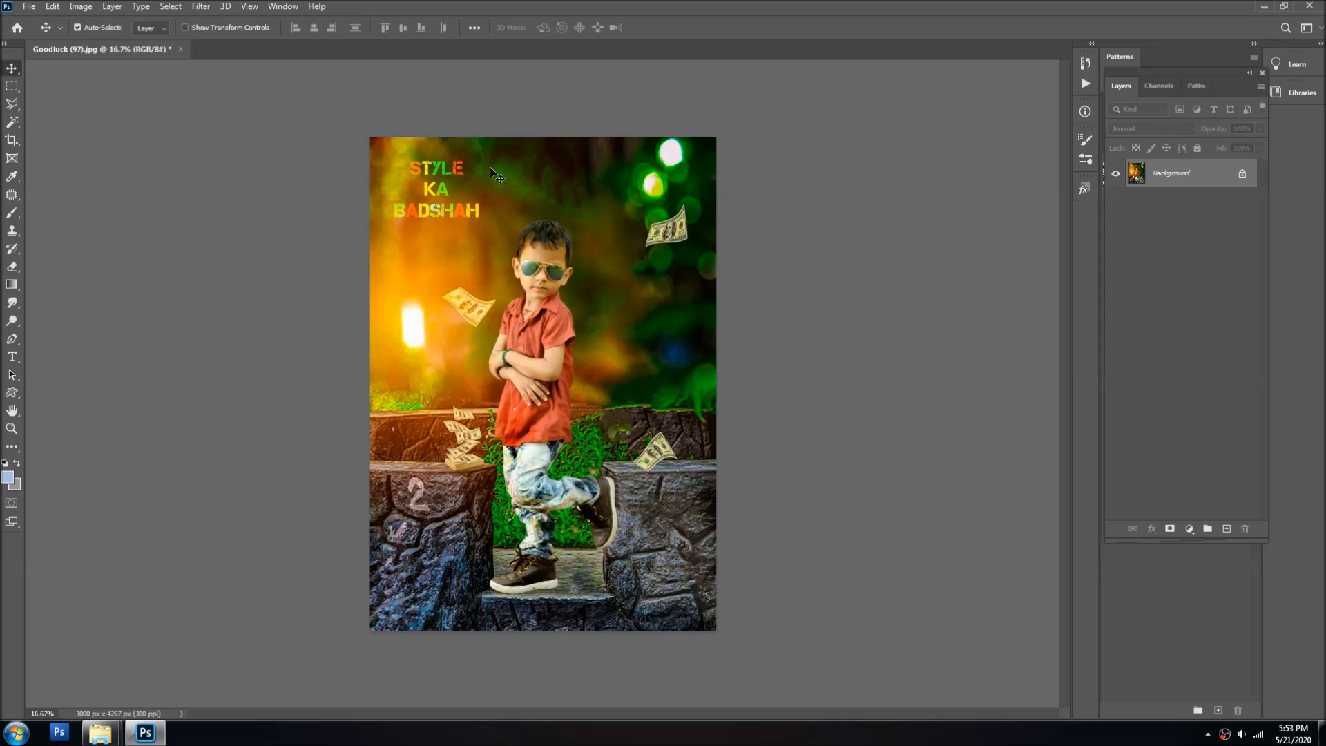
Try a Camera Raw Highlight Priority vignette with Amount -64, Midpoint 69, Roundness +21, Feather 55 and Highlights 57, and undo it
key("ctrl+plus")
left_click(201, 6)
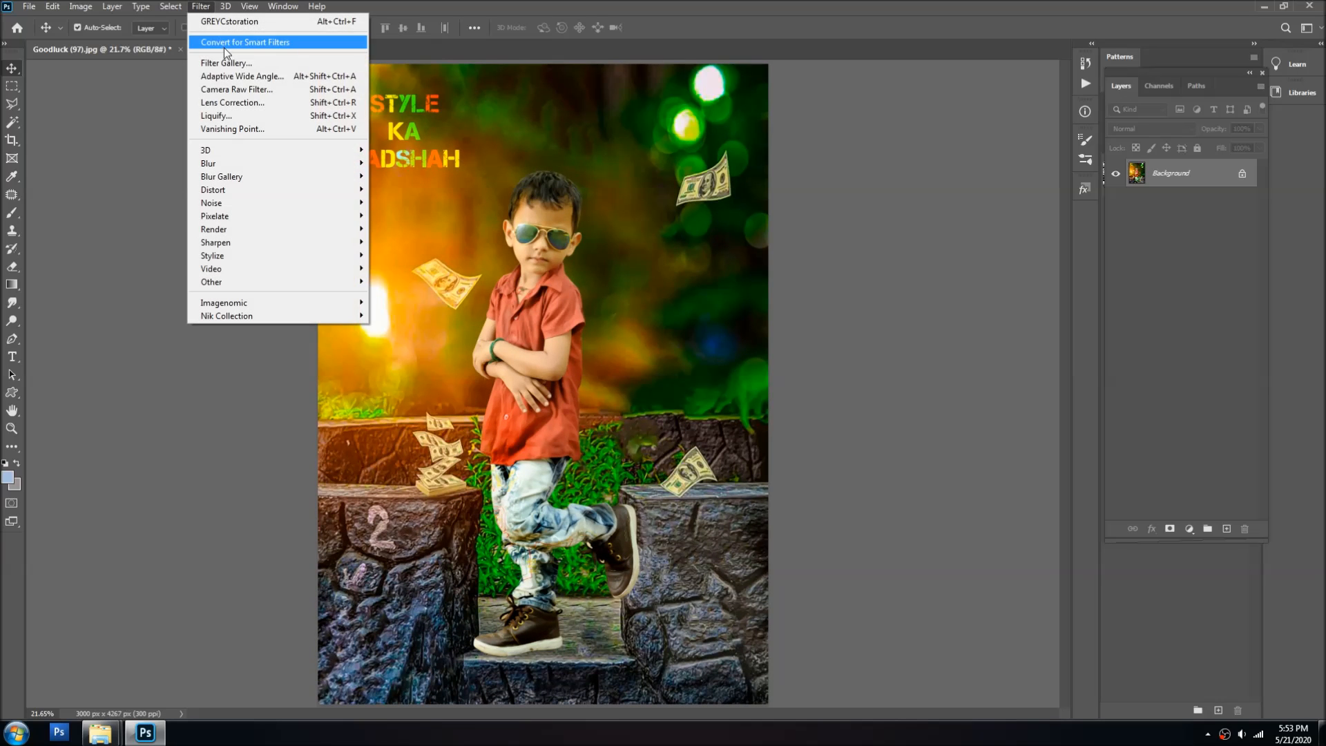
left_click(255, 90)
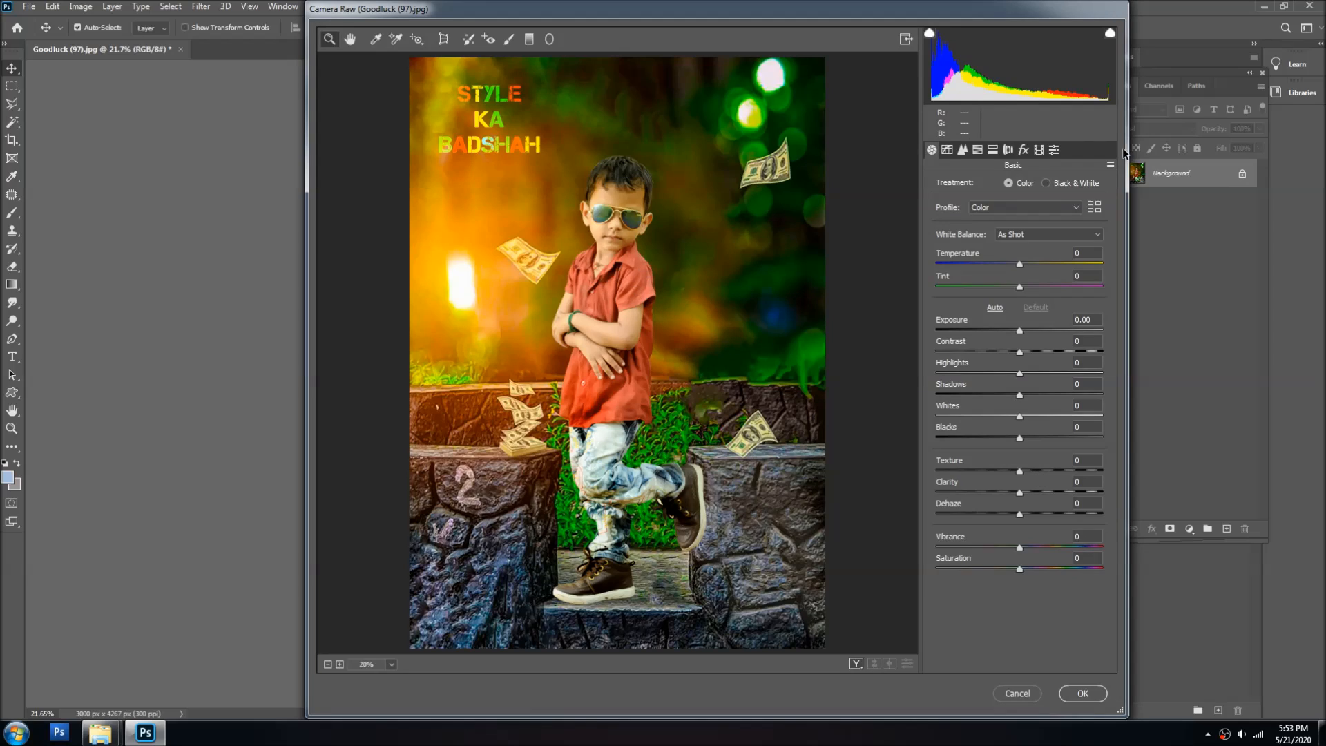
left_click(995, 151)
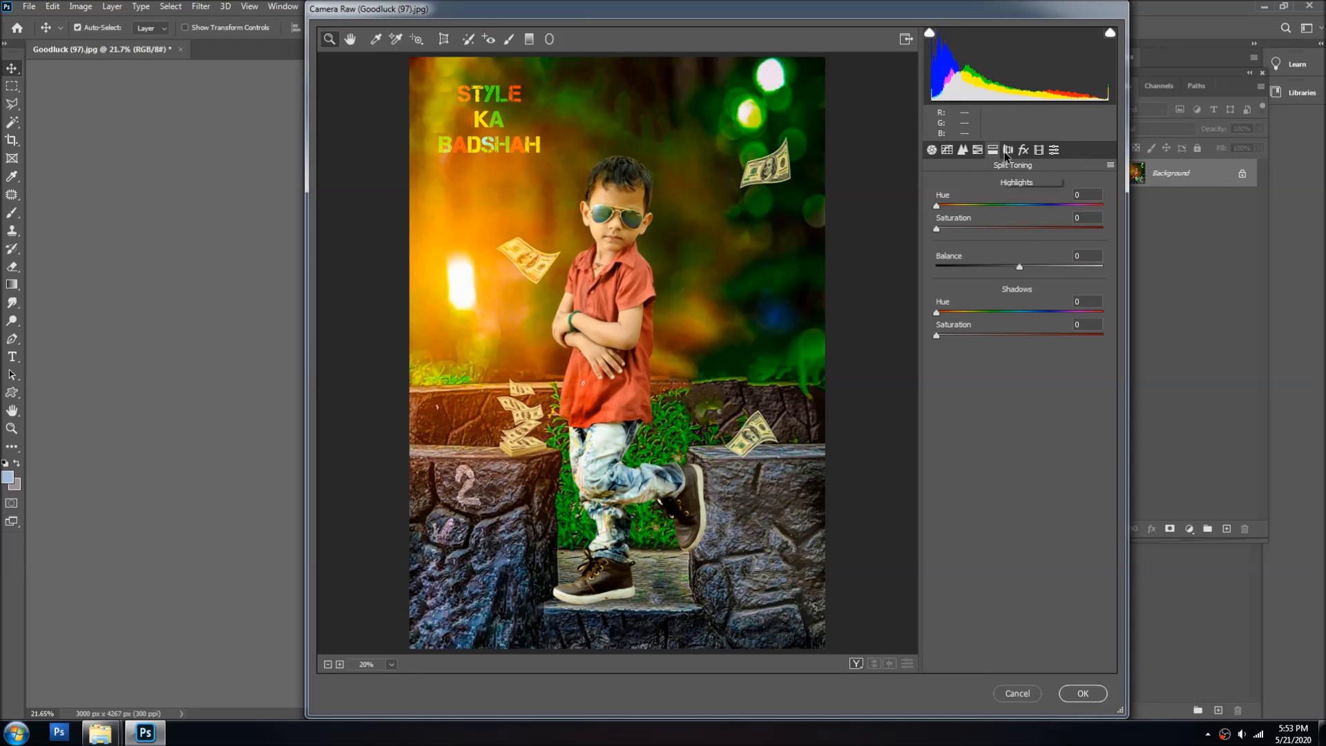
left_click(1024, 150)
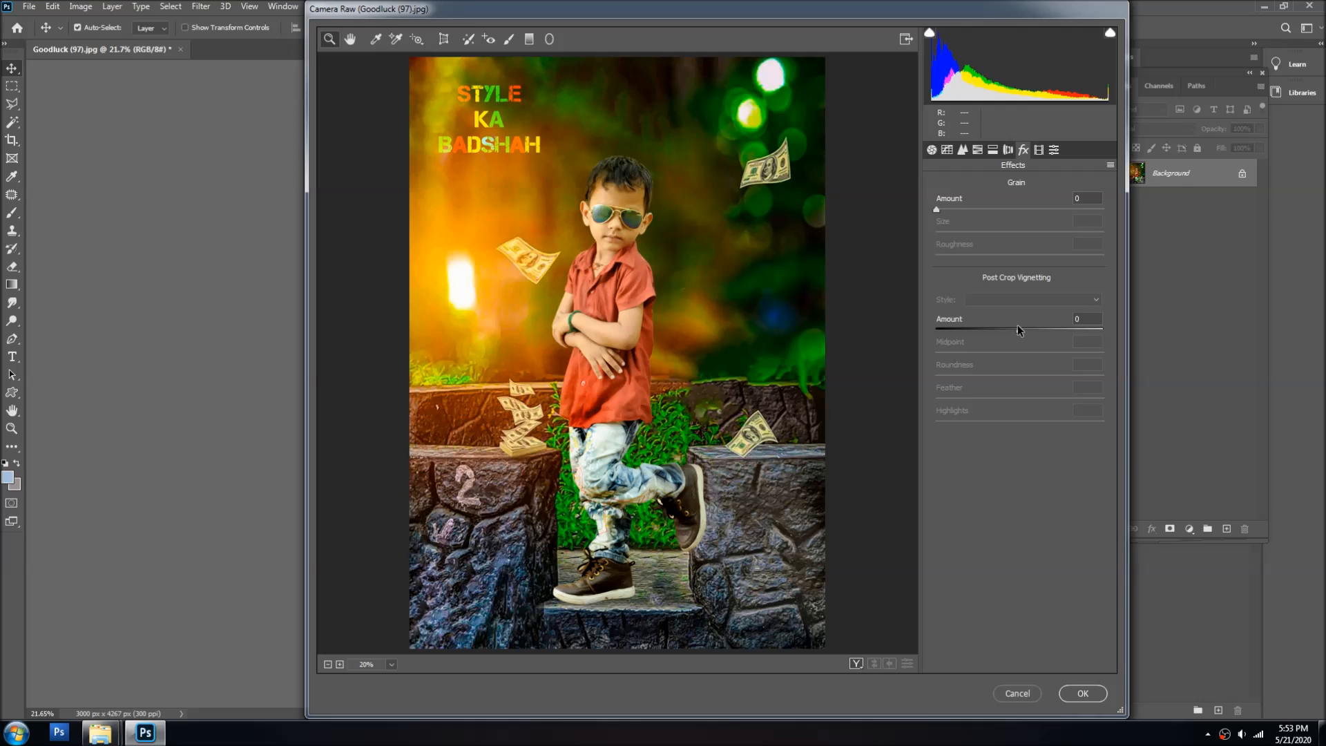
left_click_drag(1018, 330, 1030, 396)
left_click(1021, 399)
left_click_drag(947, 420, 1030, 443)
left_click_drag(985, 329, 966, 332)
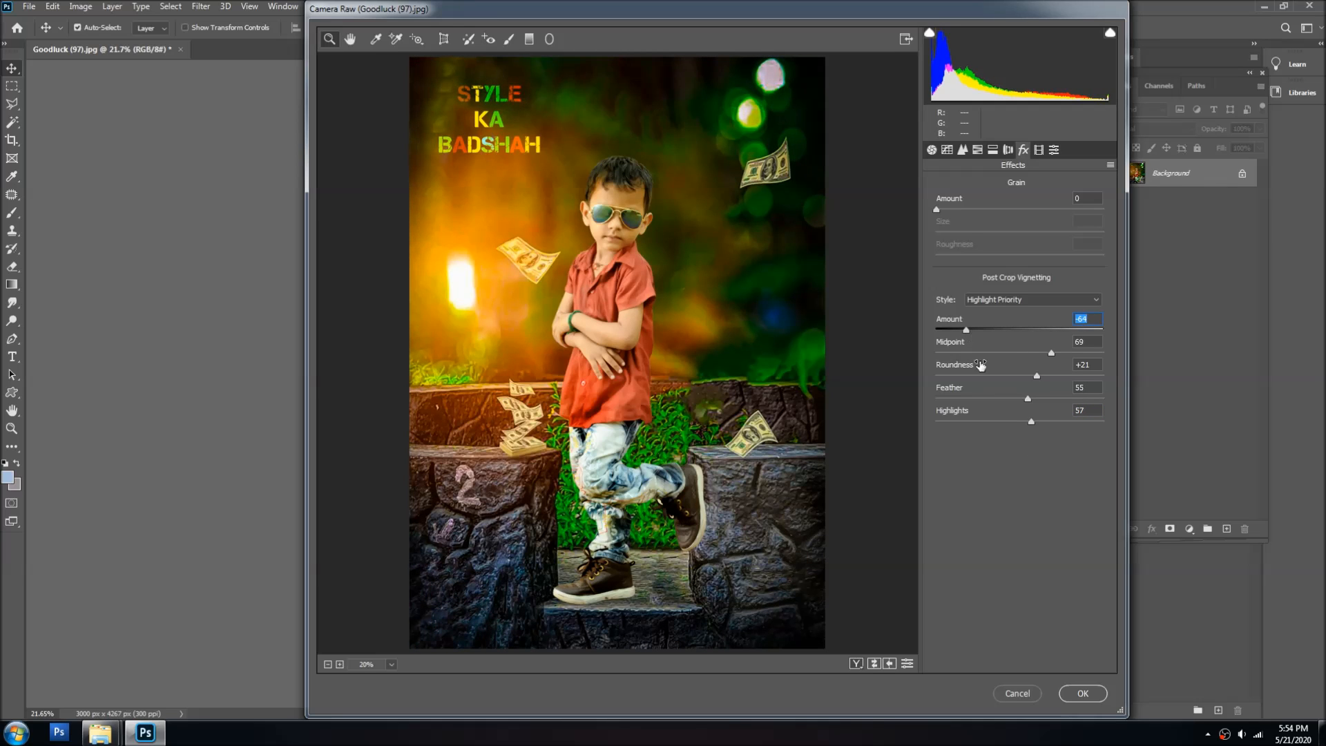
left_click(1102, 693)
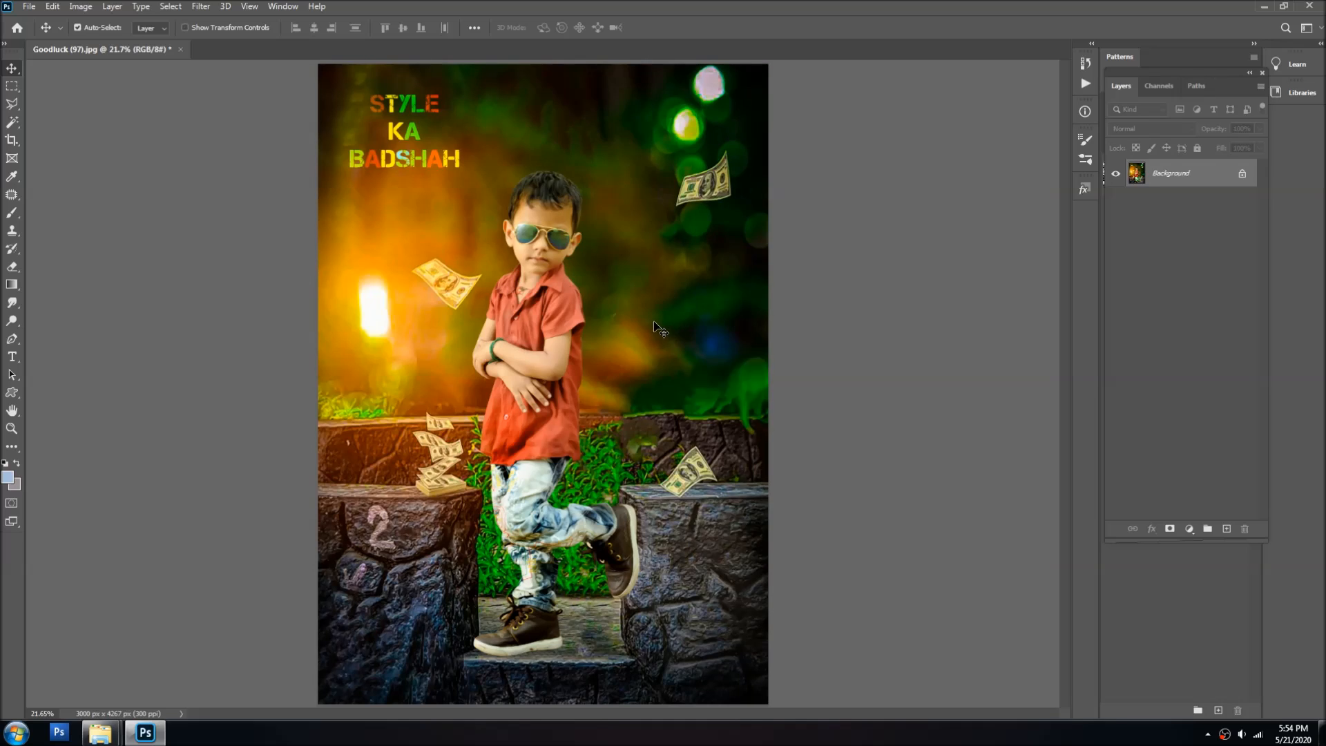
left_click(577, 222, "ctrl+alt")
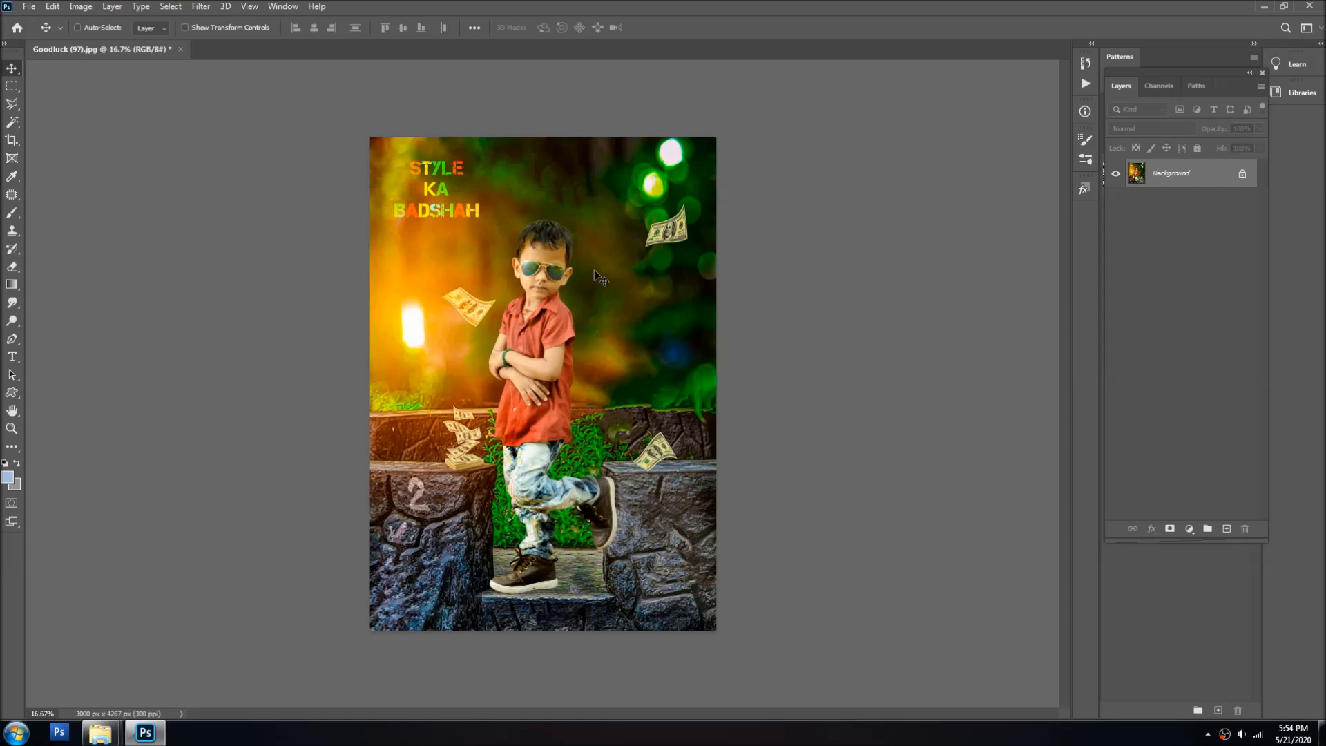
Save the finished picture as a JPEG copy named Goodluck (9007) in the same folder
key("ctrl+shift+s")
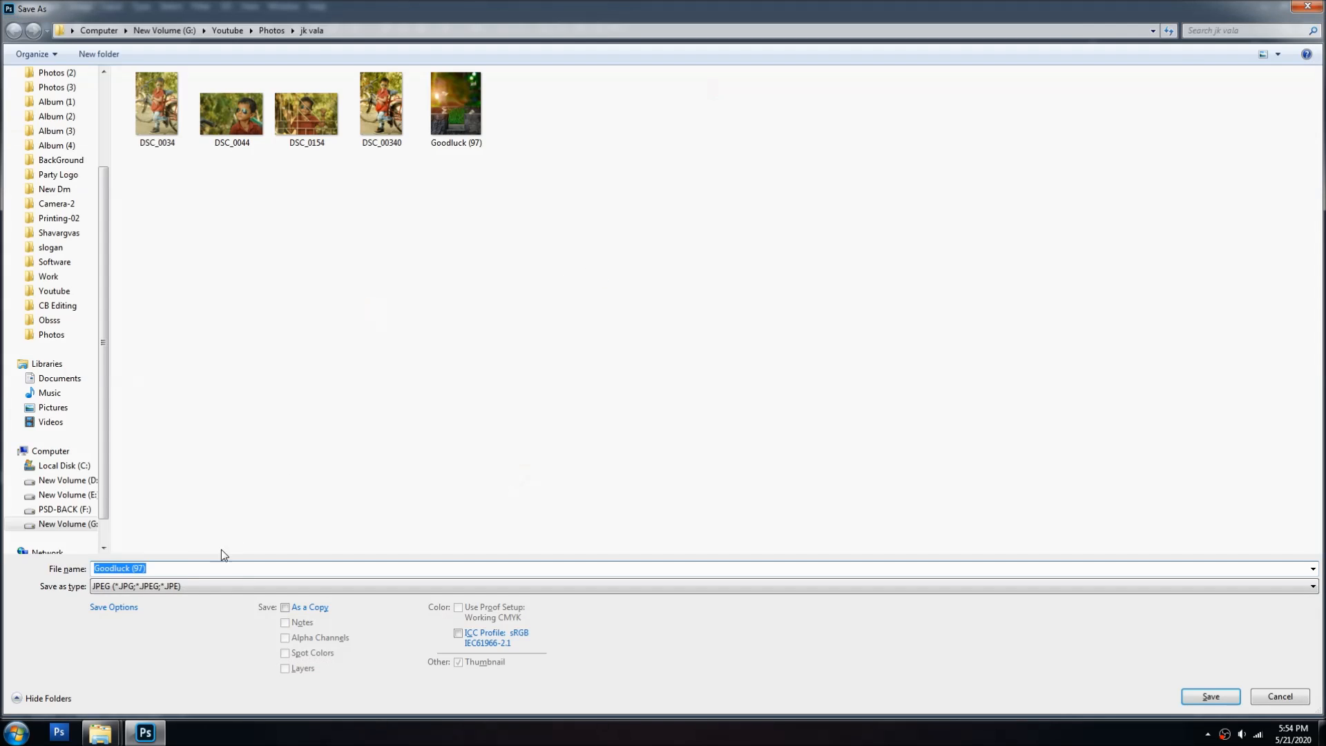
left_click(186, 569)
key("Return")
key("Return")
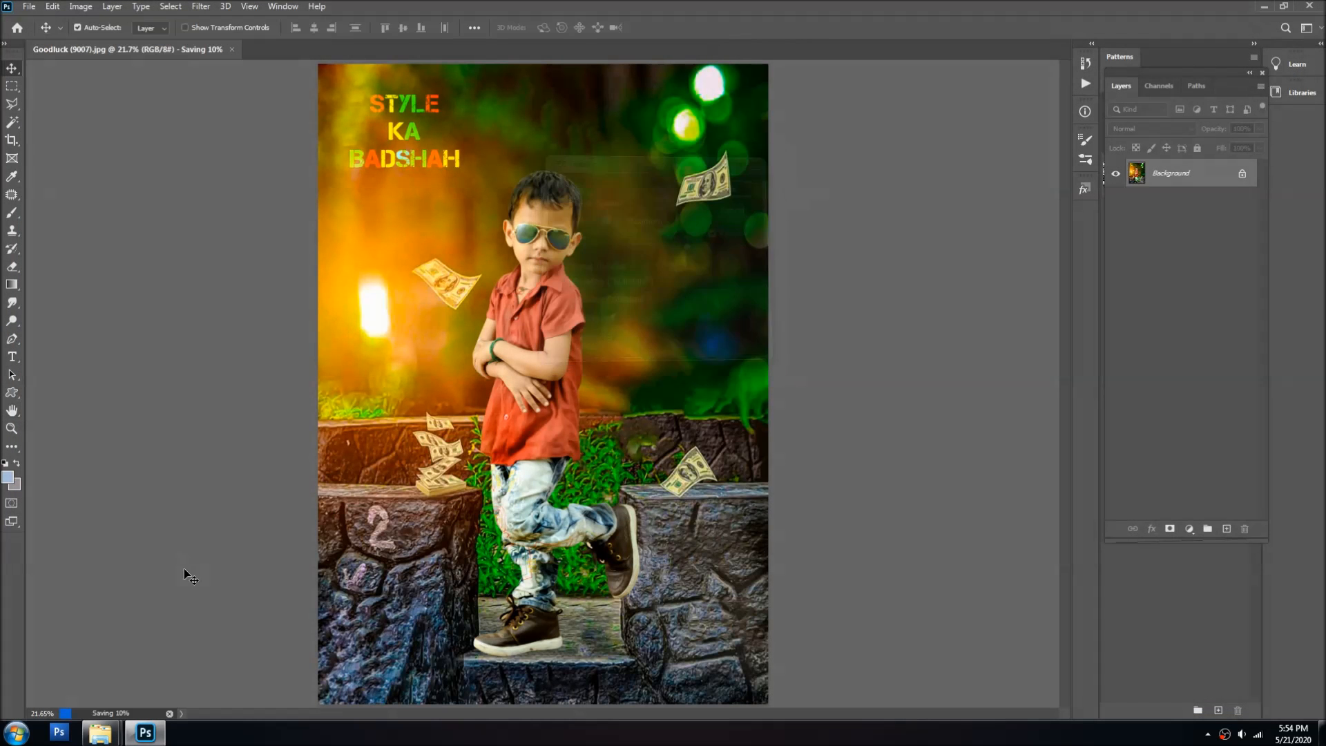
Open the original photo DSC_0034 from its folder in Photoshop, copy it whole, close it and paste it onto Goodluck (9007)
mouse_move(101, 732)
left_click(238, 660)
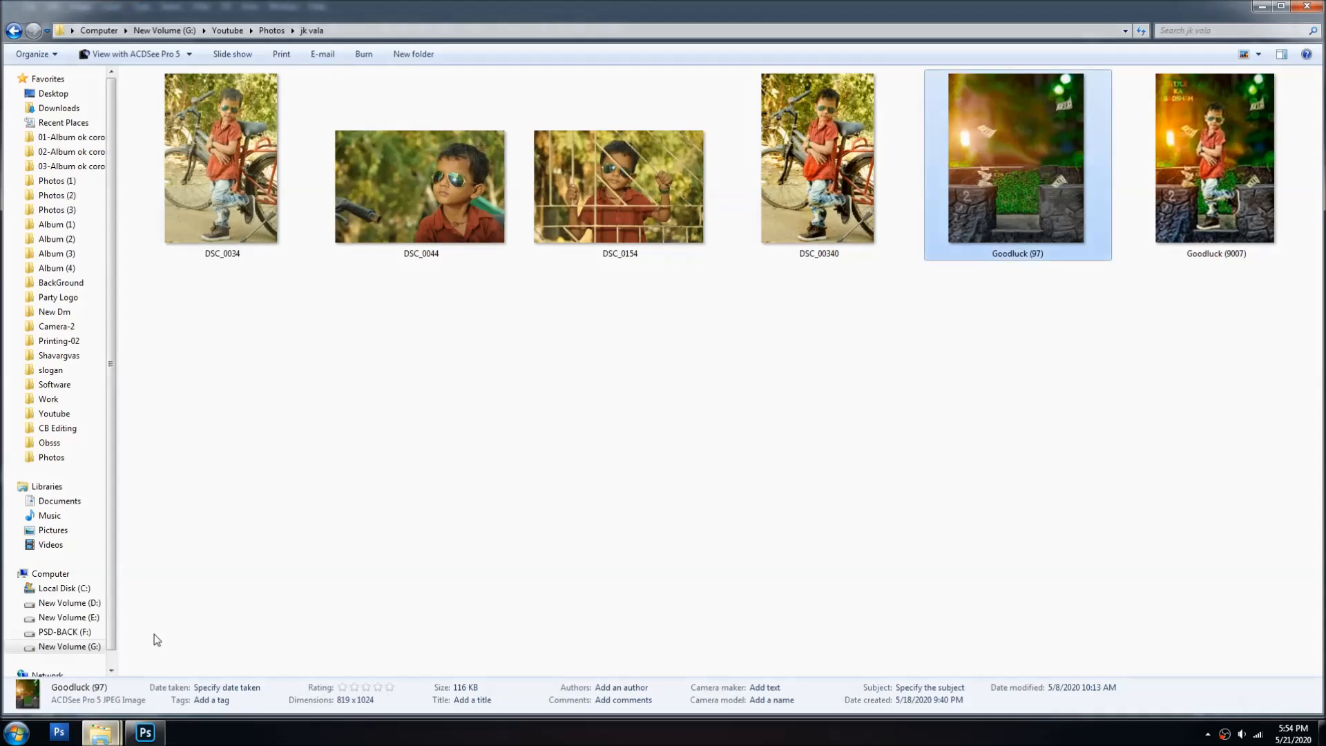
left_click_drag(227, 121, 762, 38)
key("ctrl+a")
key("ctrl+c")
key("ctrl+w")
key("ctrl+v")
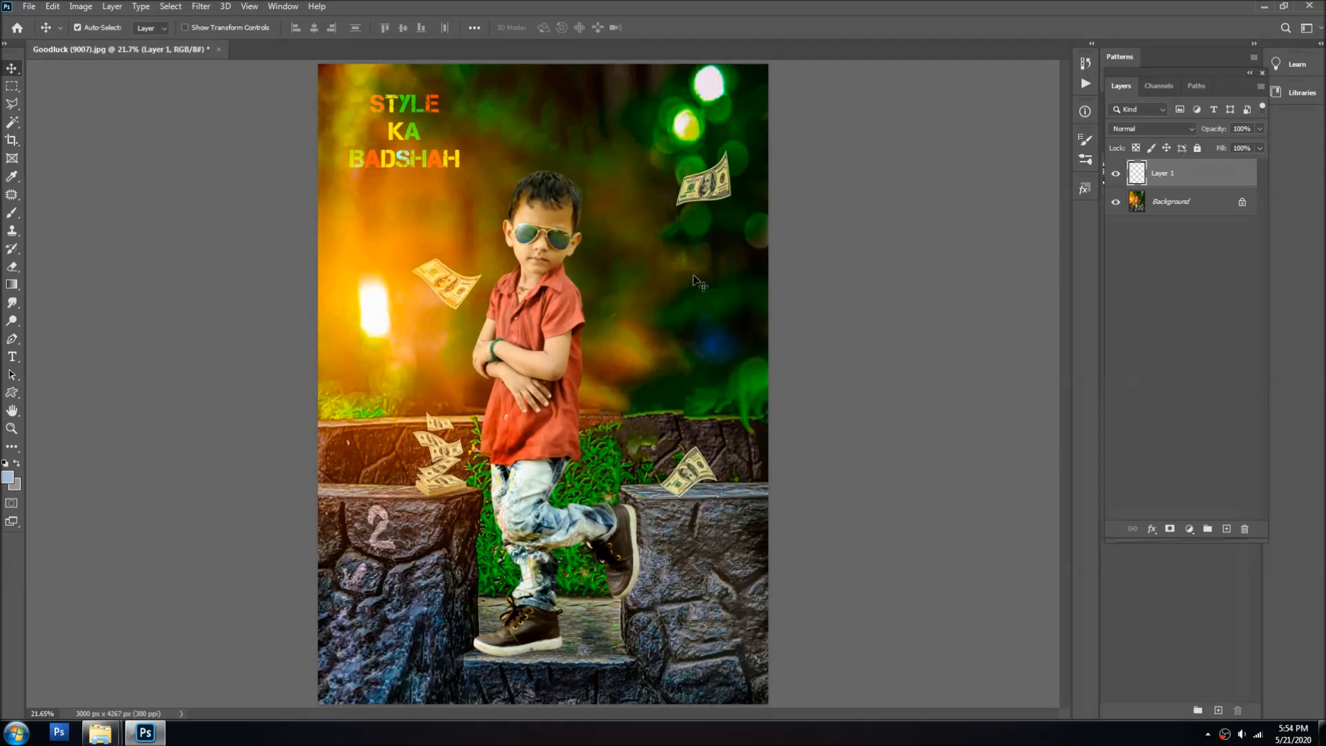
Compare the original photo with the finished composite by hiding and showing Layer 1
left_click(1118, 177)
left_click(1117, 177)
left_click(1118, 176)
left_click(1117, 175)
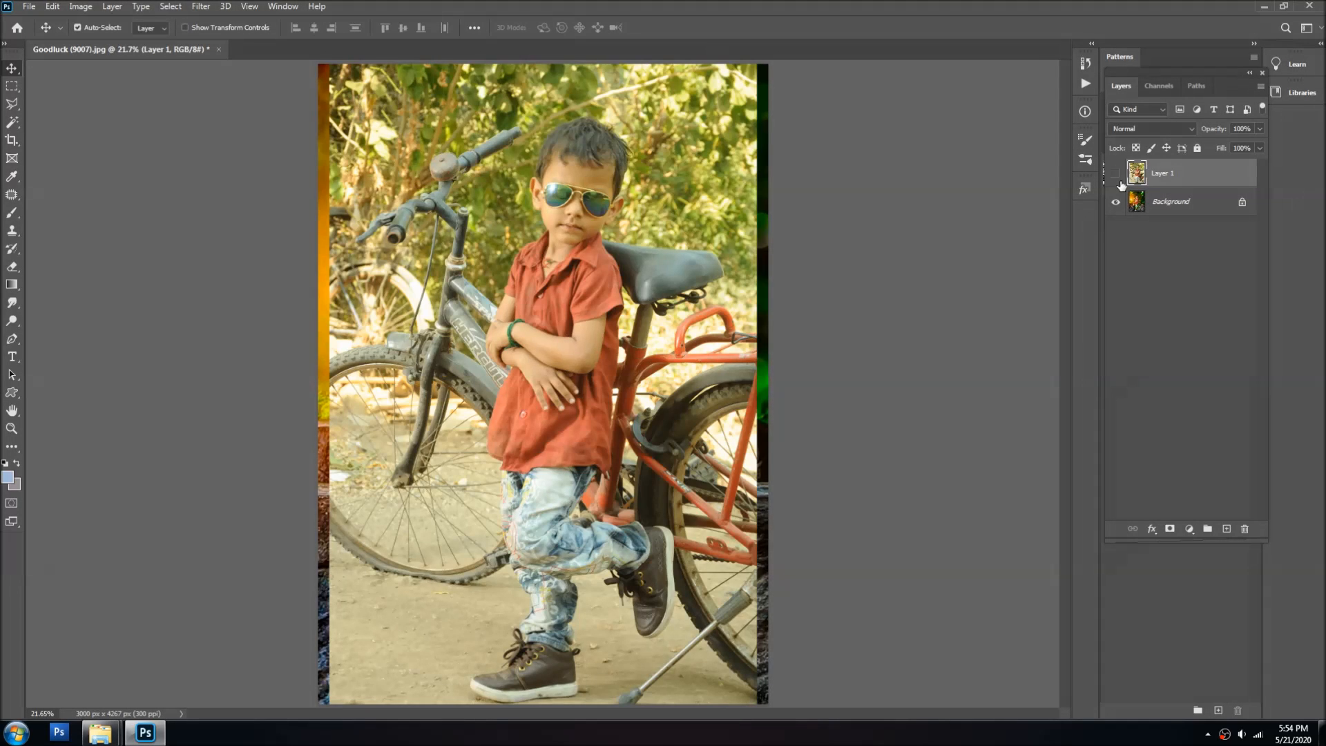
left_click(1119, 179)
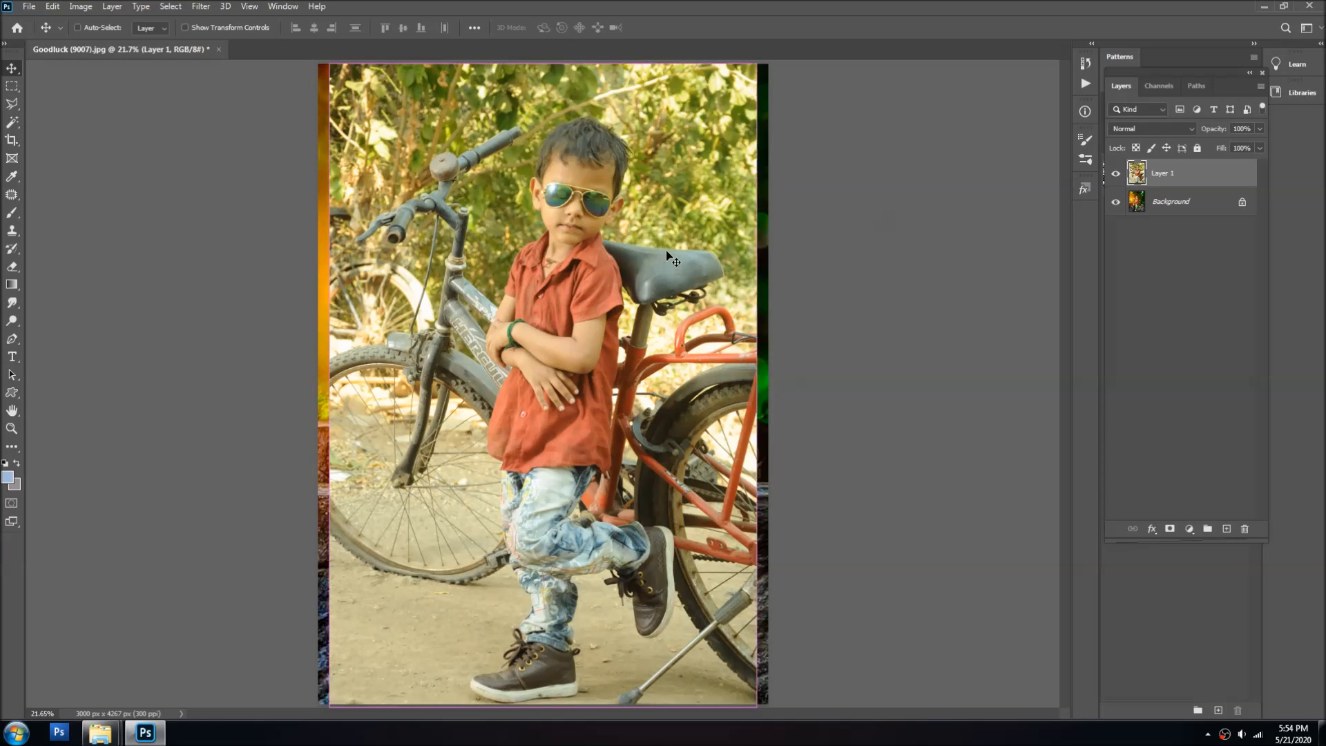
Switch to the photo folder, view the saved Goodluck (9007) picture in ACDSee Quick View and close the viewer
key("alt+F4")
left_click(707, 275)
key("alt+Tab")
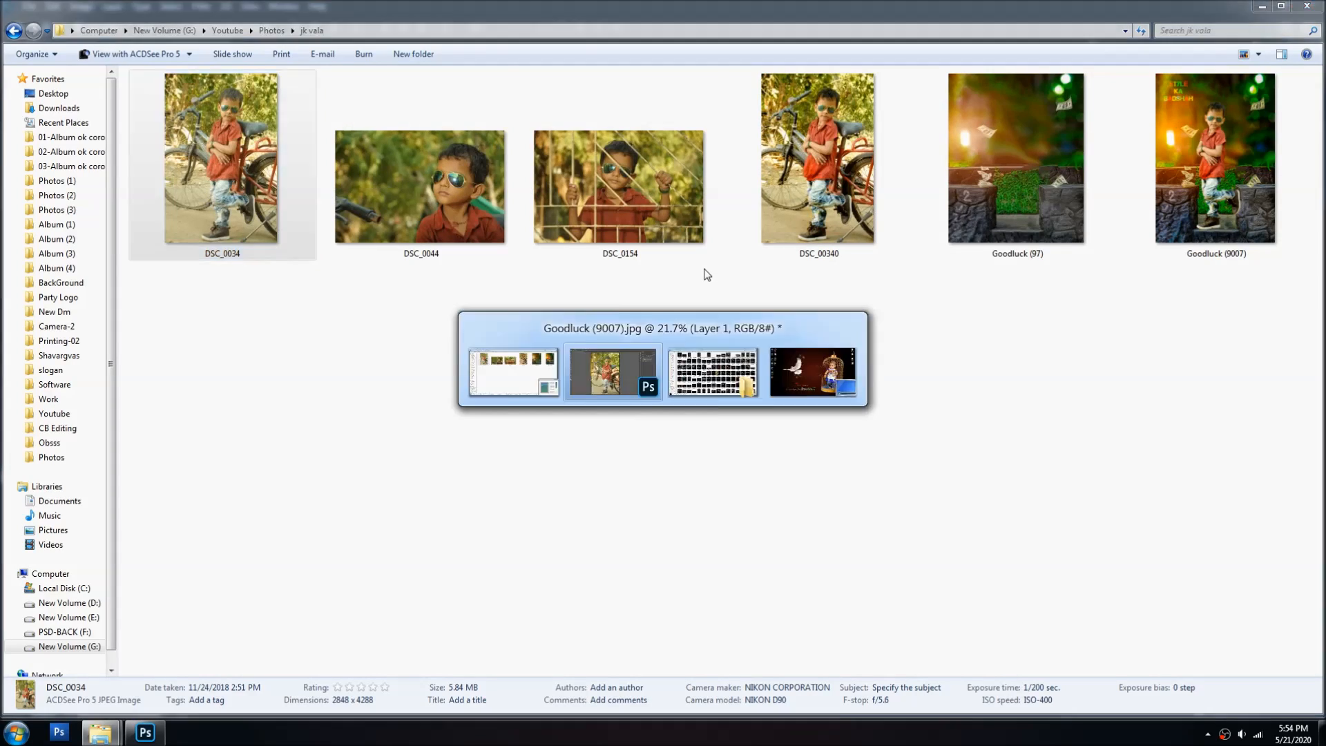
left_click(669, 273)
double_click(1204, 209)
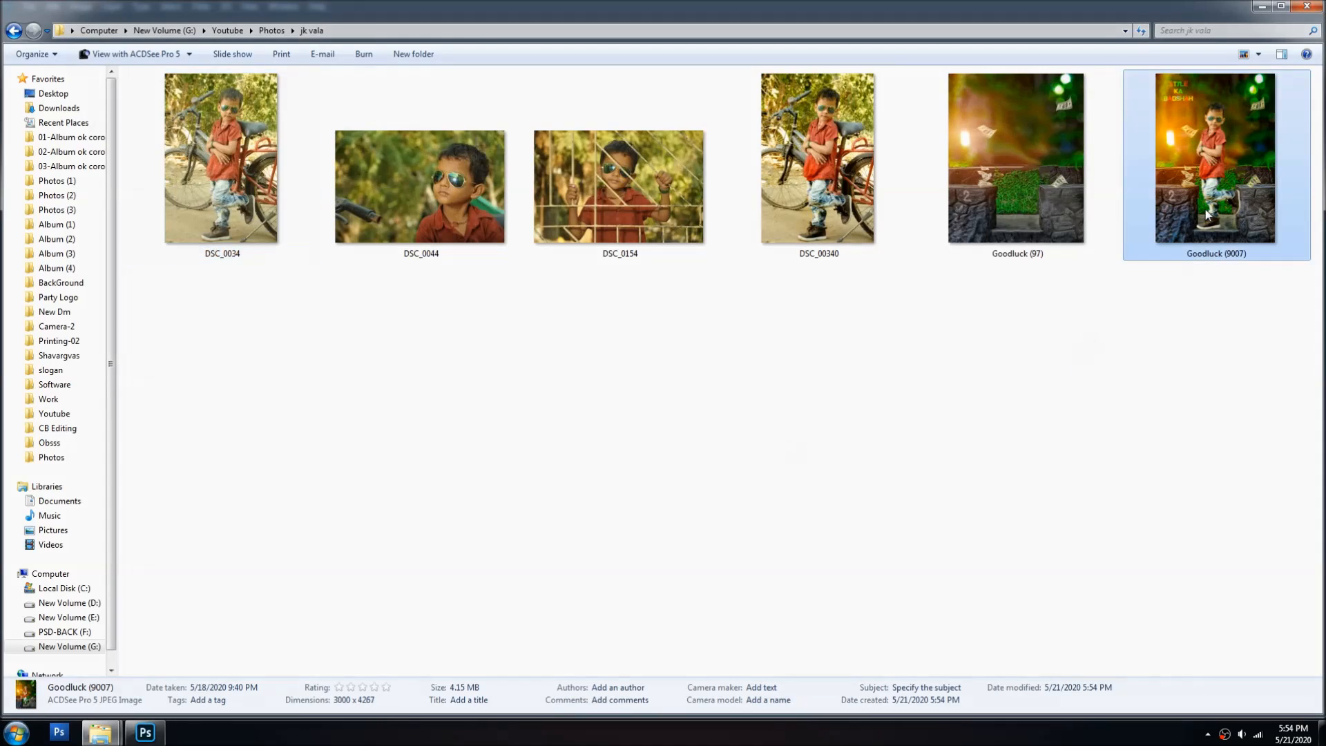
key("Escape")
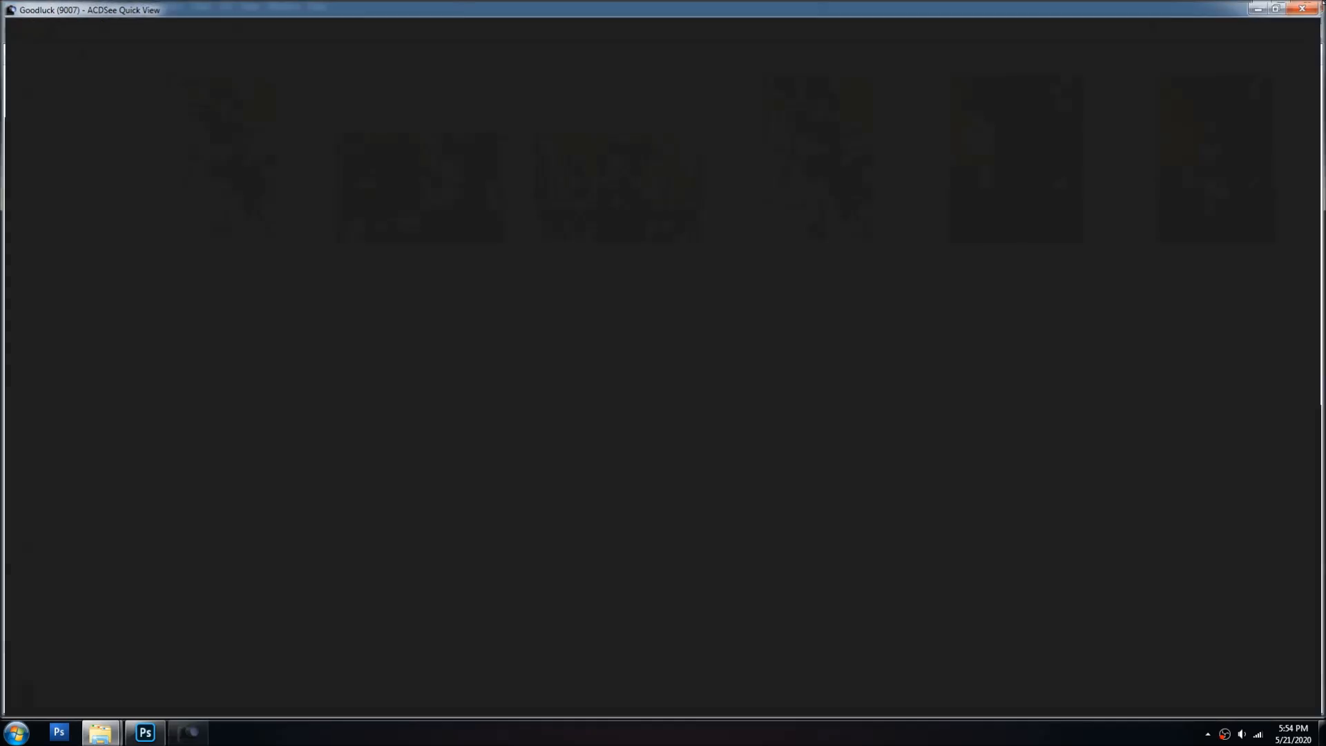
right_click(1229, 736)
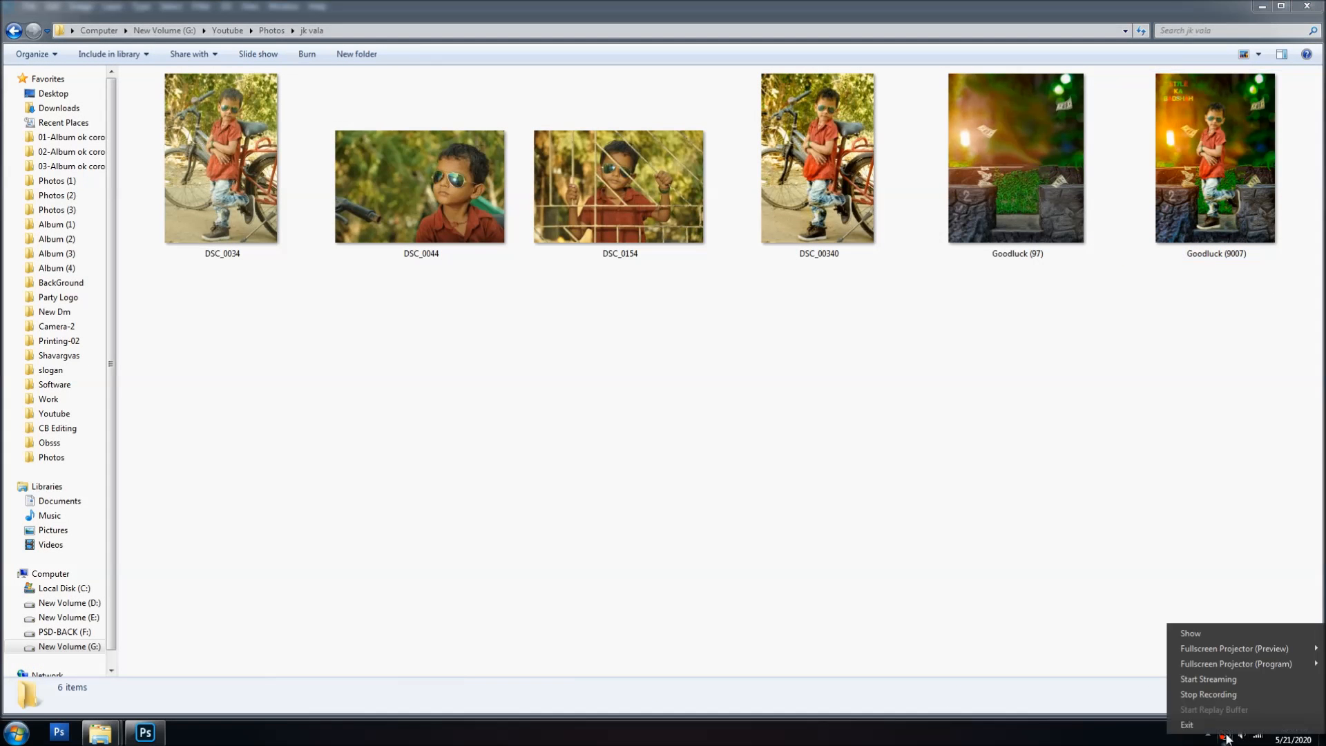
left_click(1226, 695)
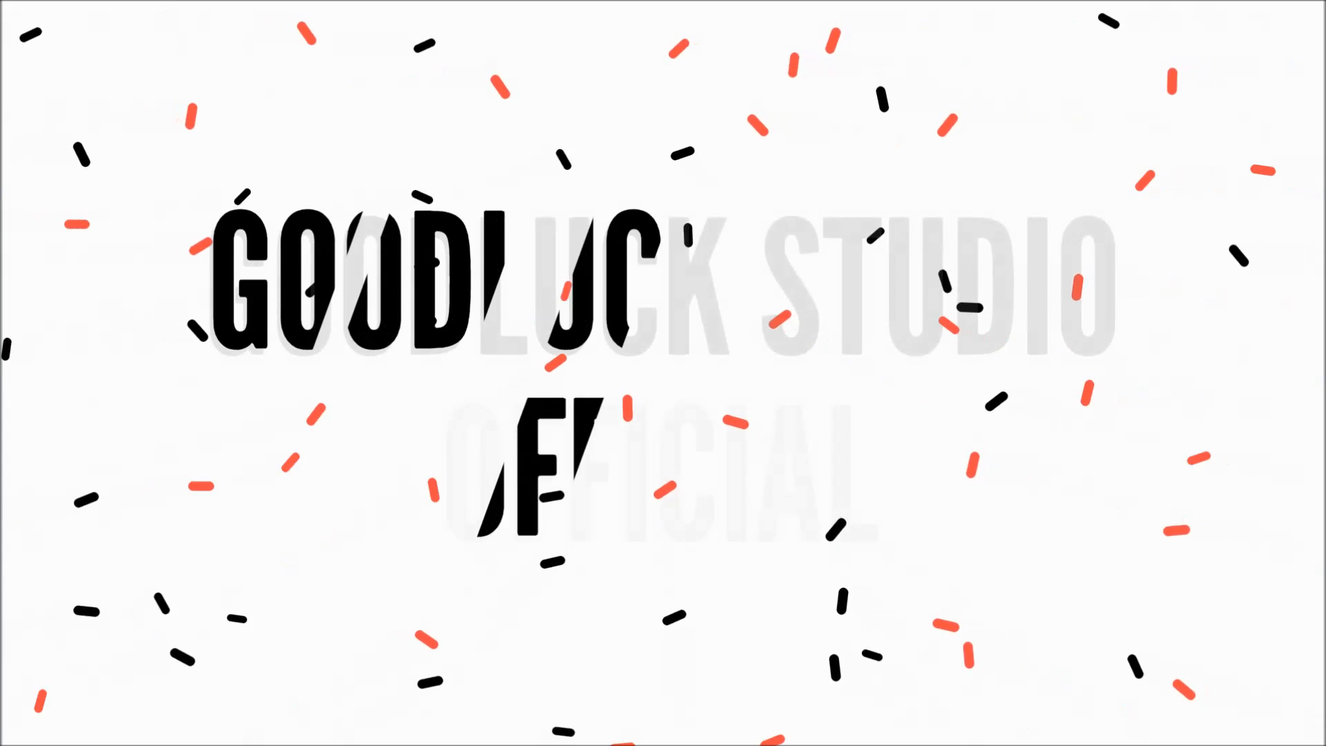